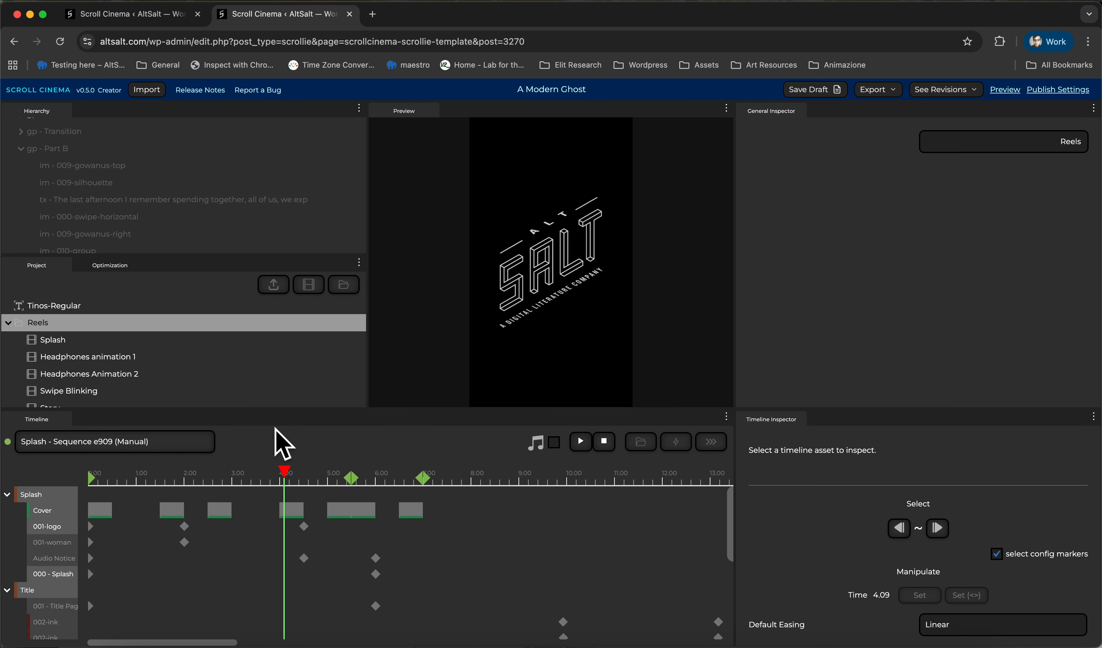
# Switch to the untitled project and create a new reel of the Manual type.
pyautogui.moveTo(298, 479); pyautogui.dragTo(234, 471)
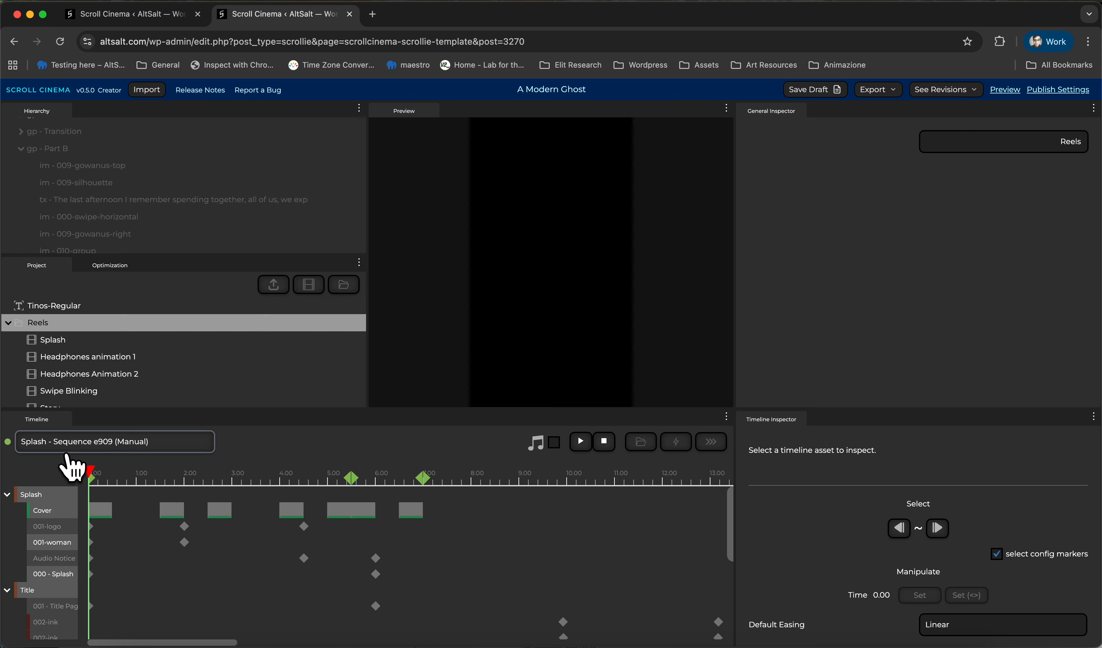
pyautogui.click(164, 16)
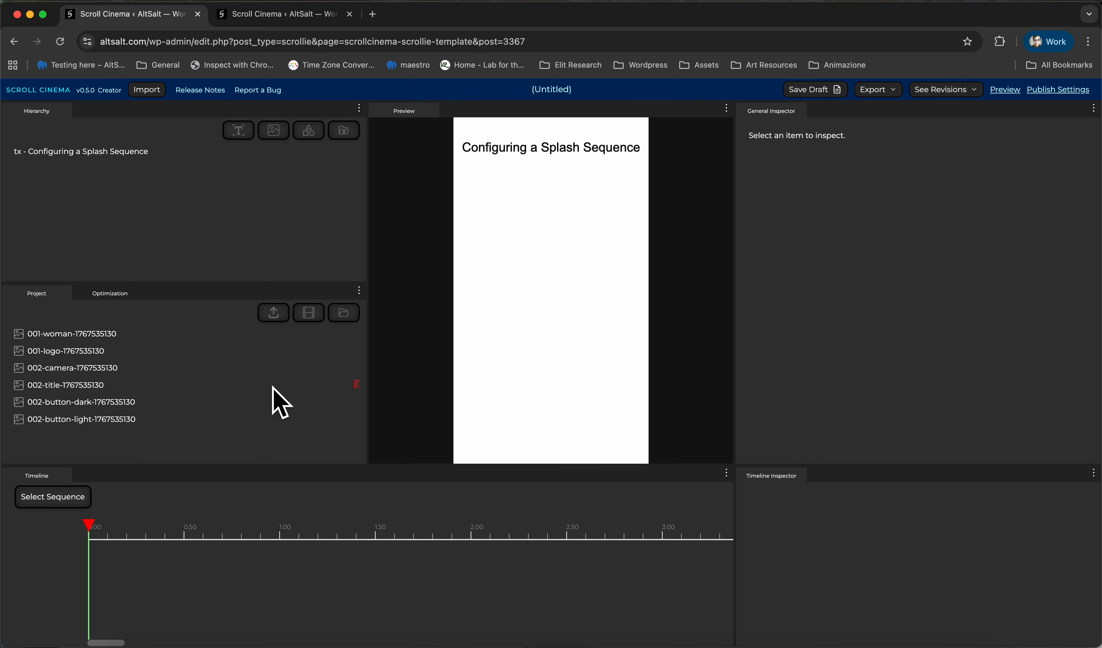
pyautogui.click(309, 318)
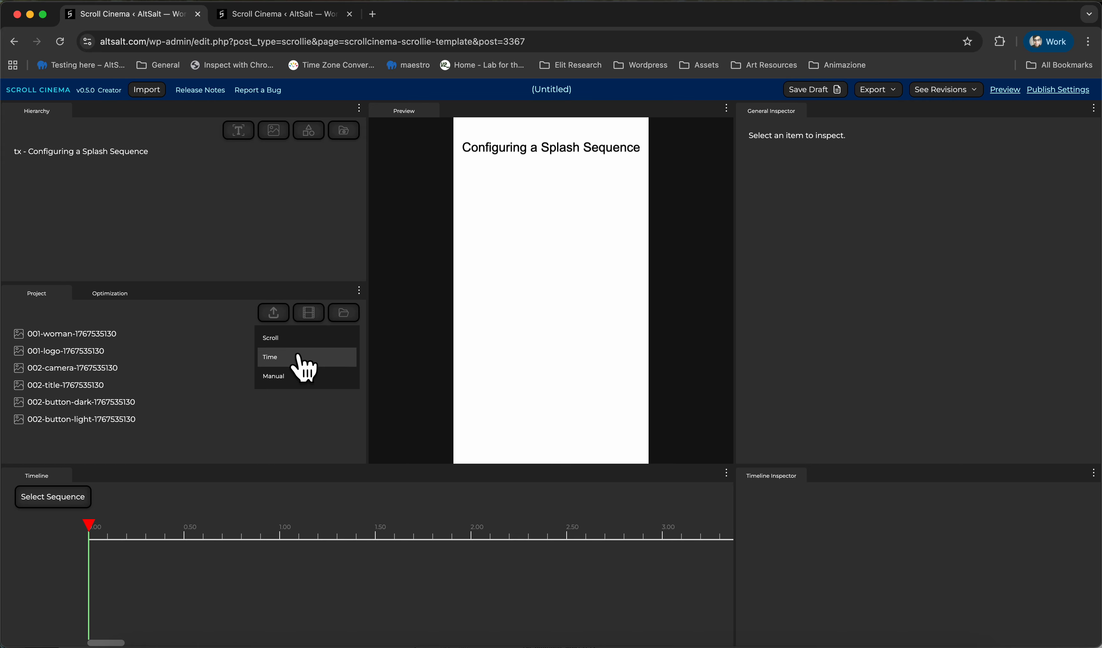
pyautogui.click(294, 378)
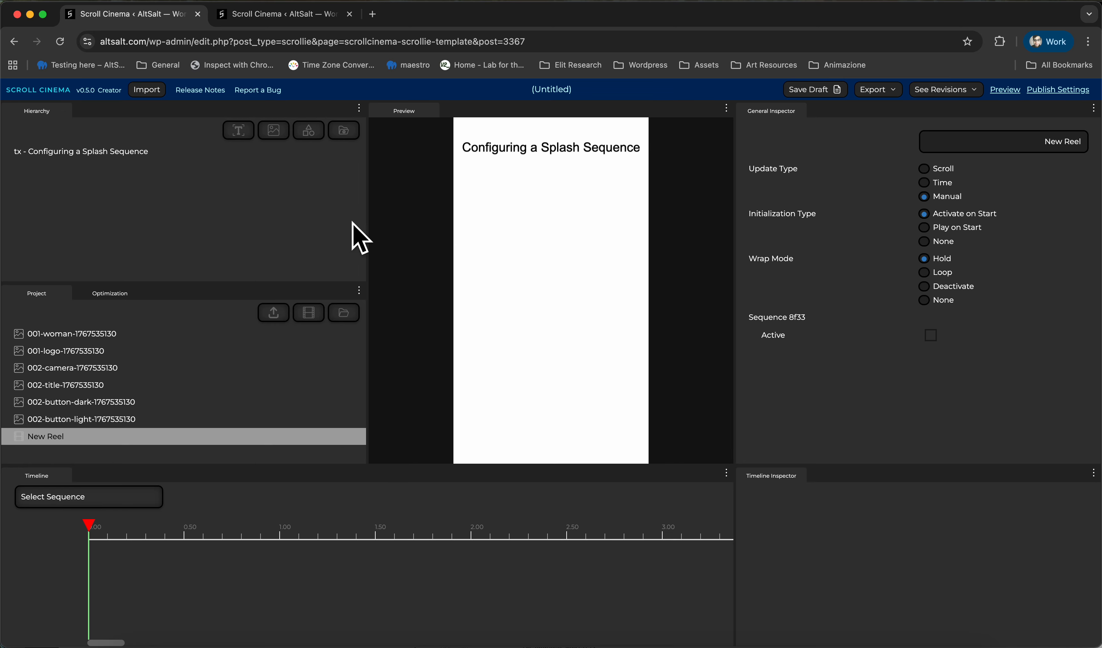
# Load the new reel's sequence in the timeline and rename the reel Splash.
pyautogui.click(129, 502)
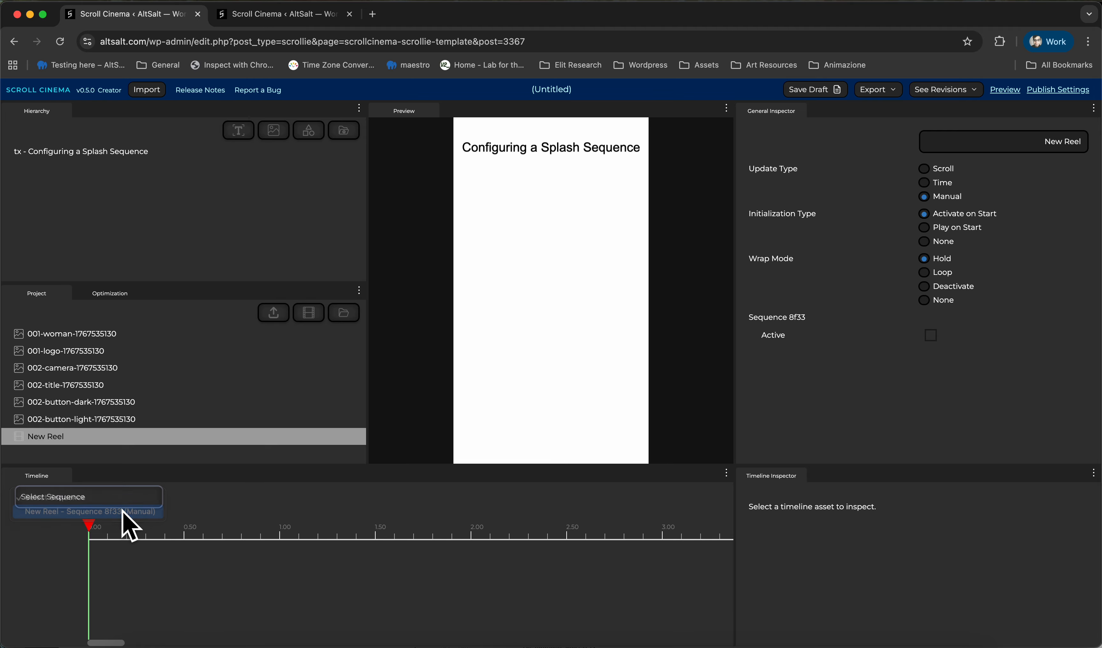
pyautogui.click(123, 513)
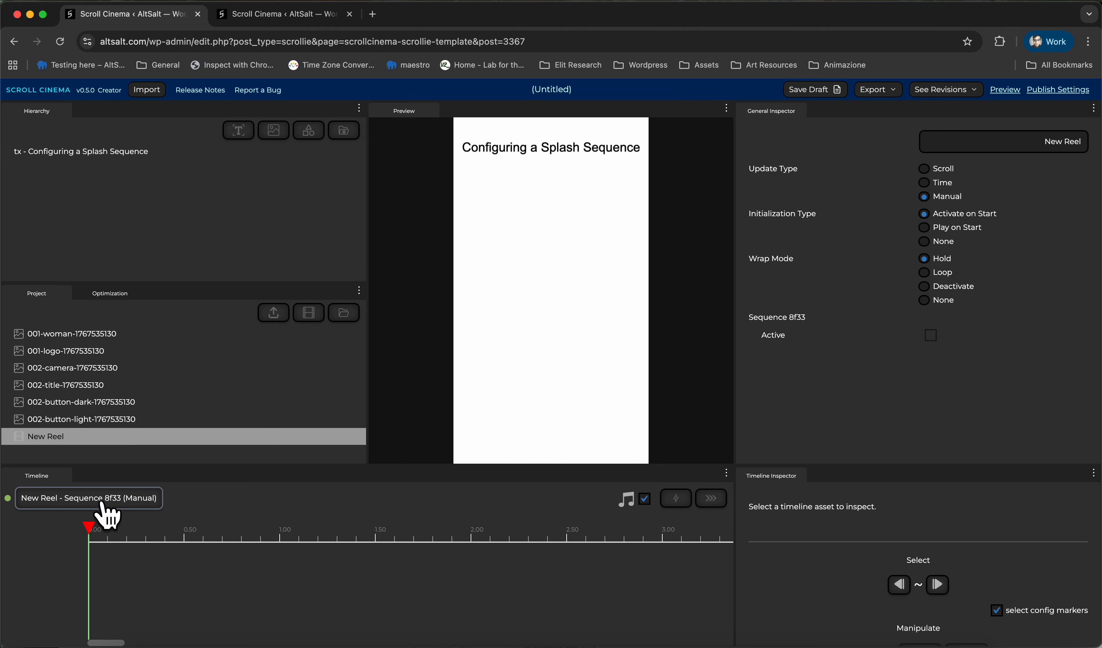
pyautogui.doubleClick(100, 442)
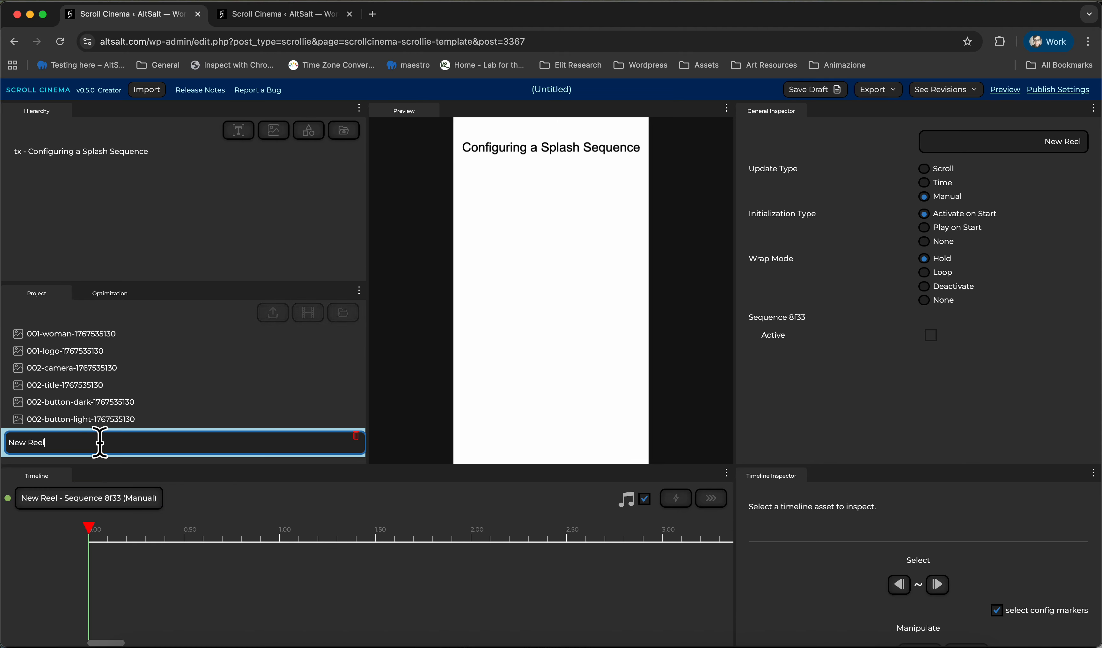
pyautogui.press('super+a')
pyautogui.write('S')
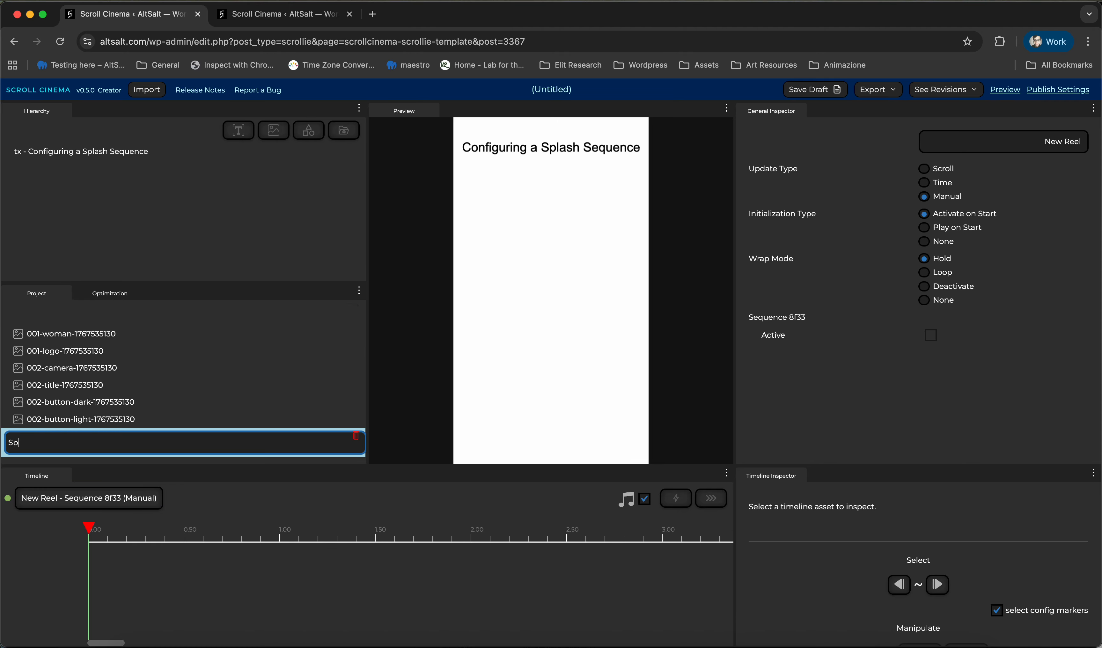
pyautogui.press('Return')
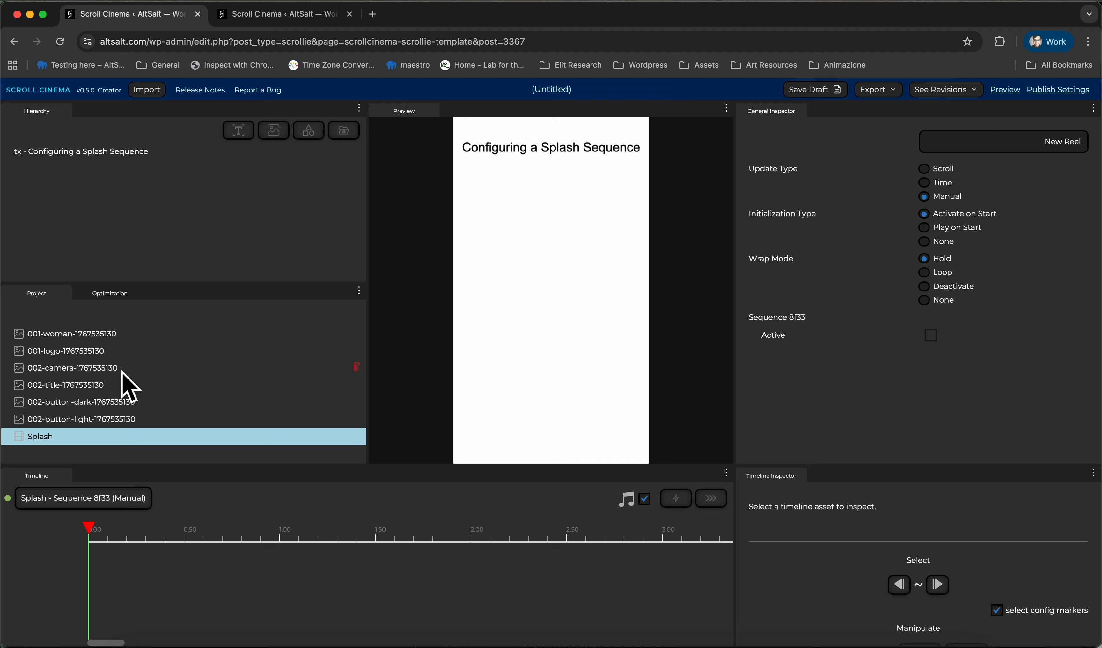
# Add the 001-woman image to the scene and set its X and Y scale to 1.5.
pyautogui.click(107, 356)
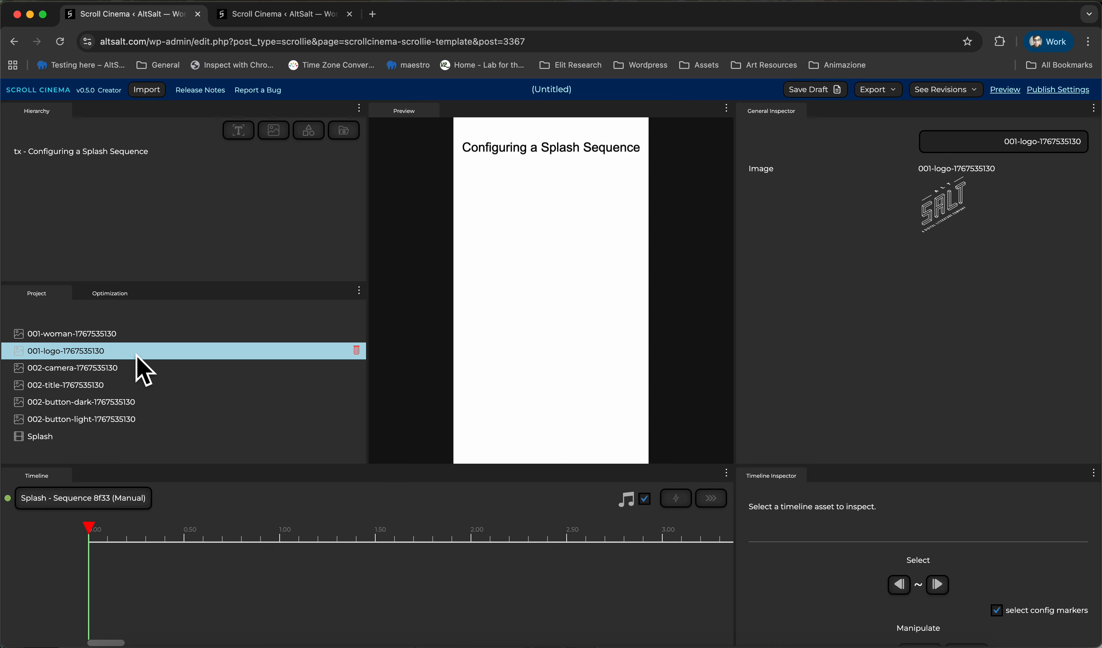
pyautogui.moveTo(127, 334); pyautogui.dragTo(158, 202)
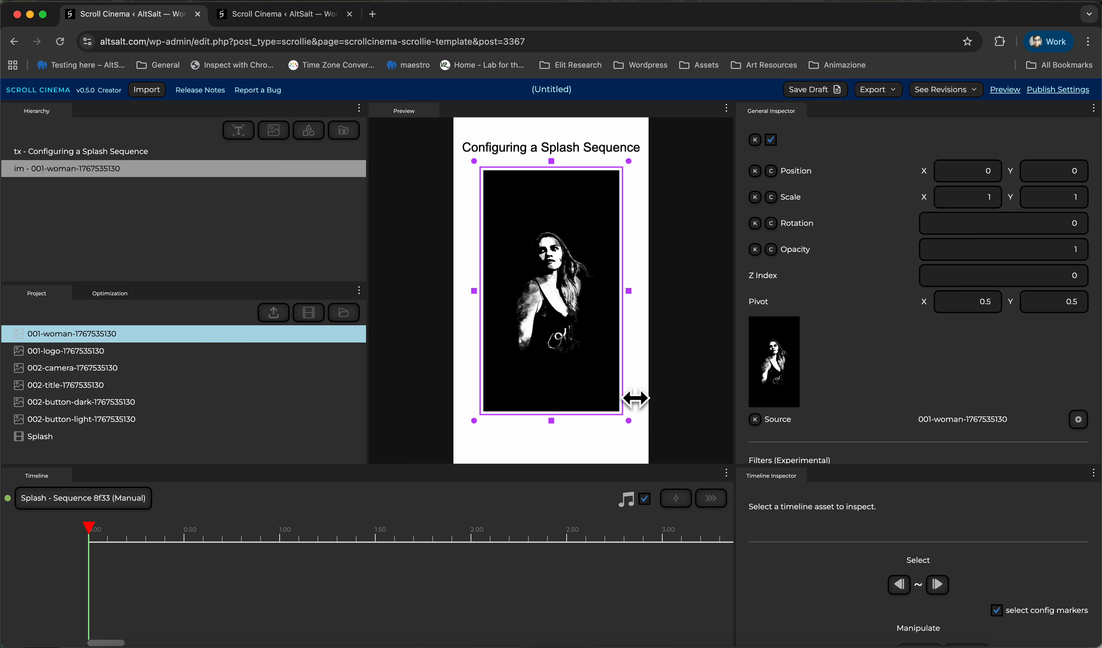
pyautogui.moveTo(636, 398); pyautogui.dragTo(669, 419)
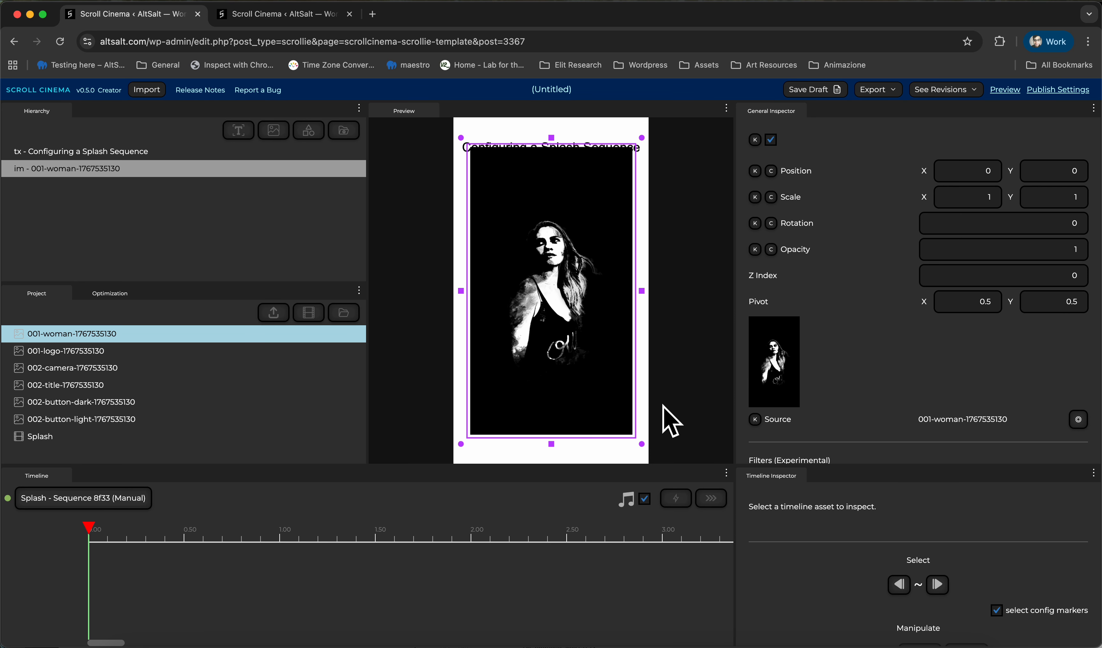
pyautogui.click(982, 202)
pyautogui.write('1.5')
pyautogui.press('Tab')
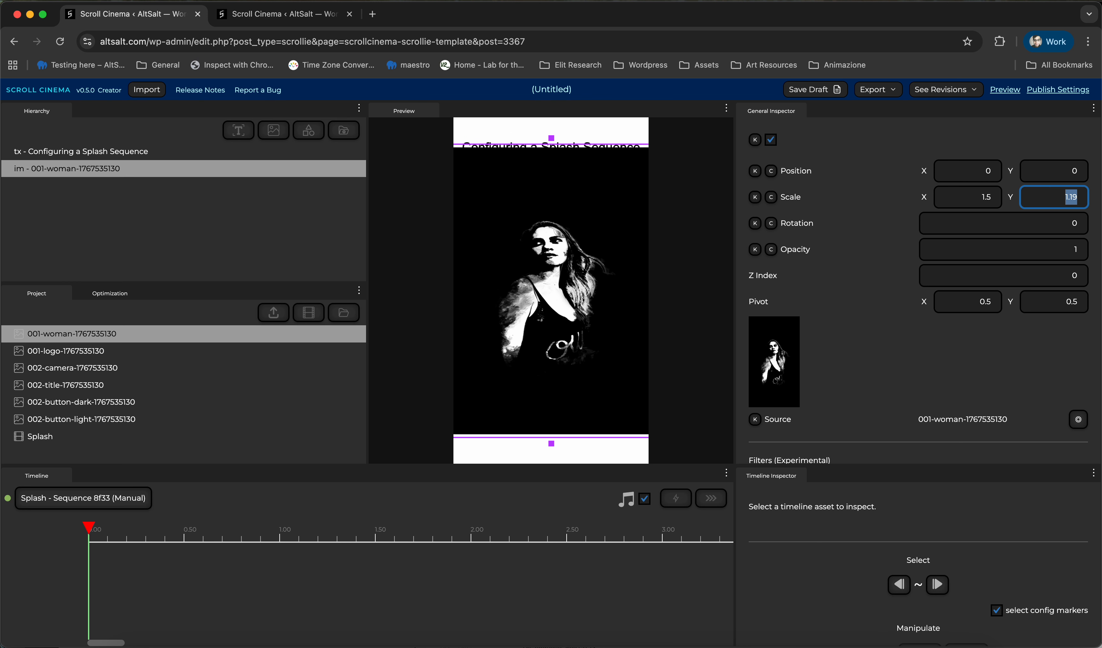
pyautogui.write('1.5')
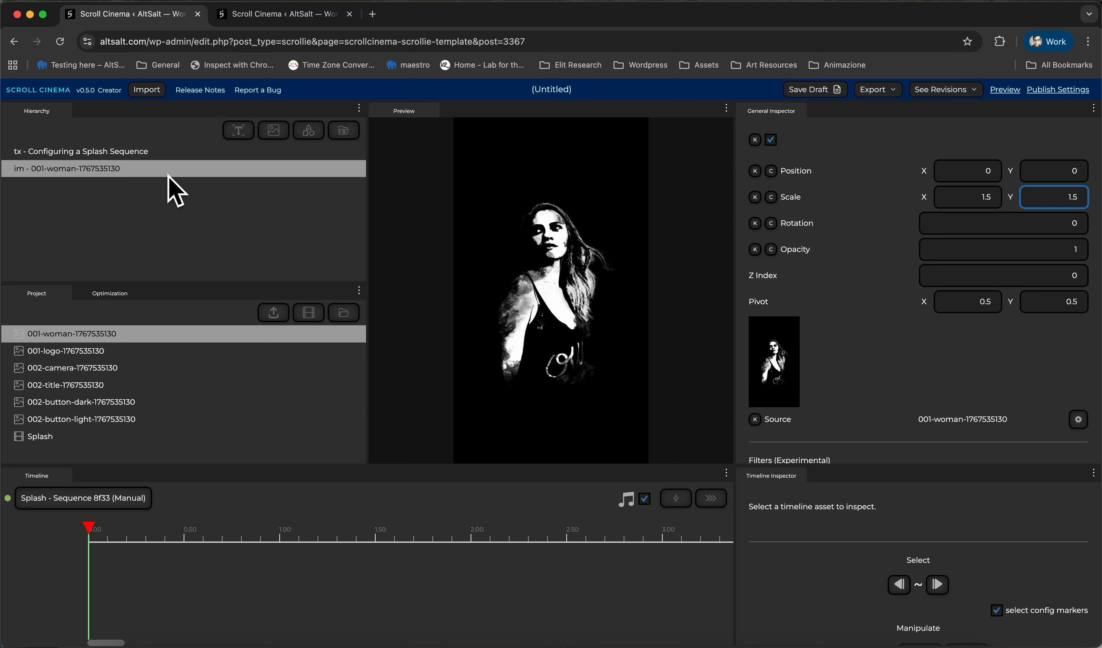
# Delete the "Configuring a Splash Sequence" text element from the scene.
pyautogui.click(165, 152)
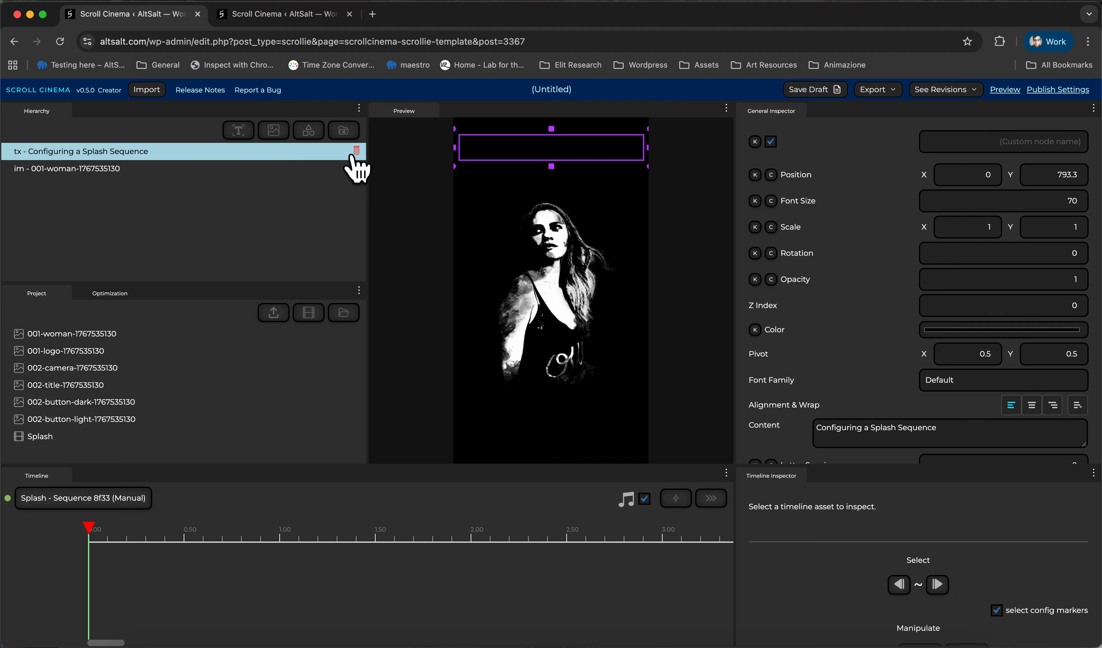
pyautogui.click(356, 152)
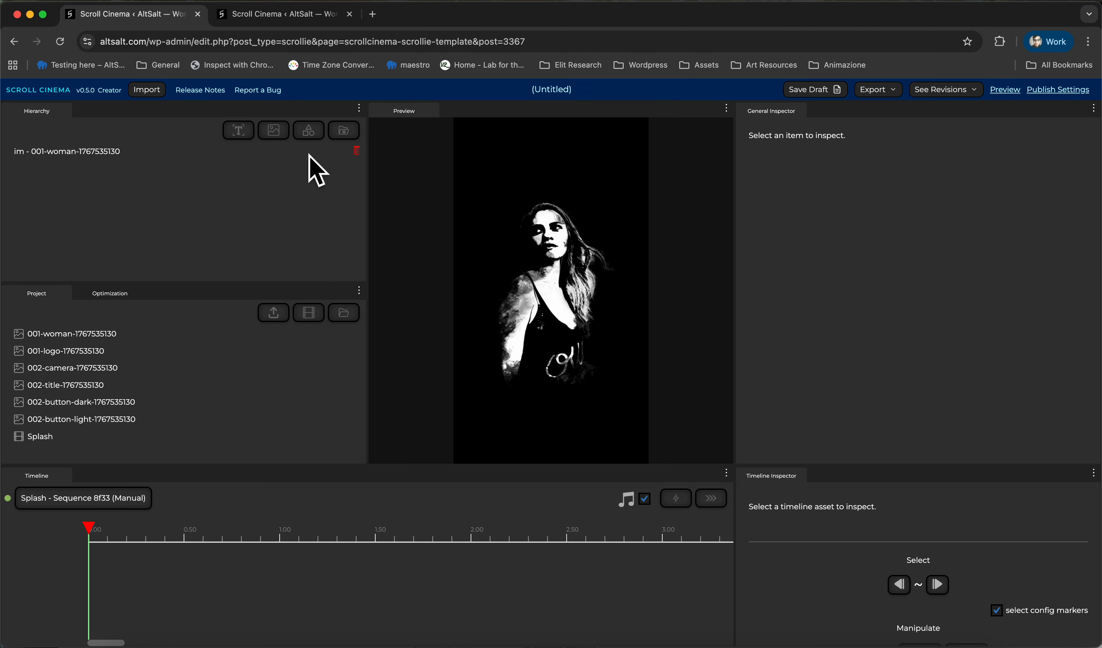
# Add a rectangle shape to the scene and set its scale to 1080 by 1920.
pyautogui.click(310, 132)
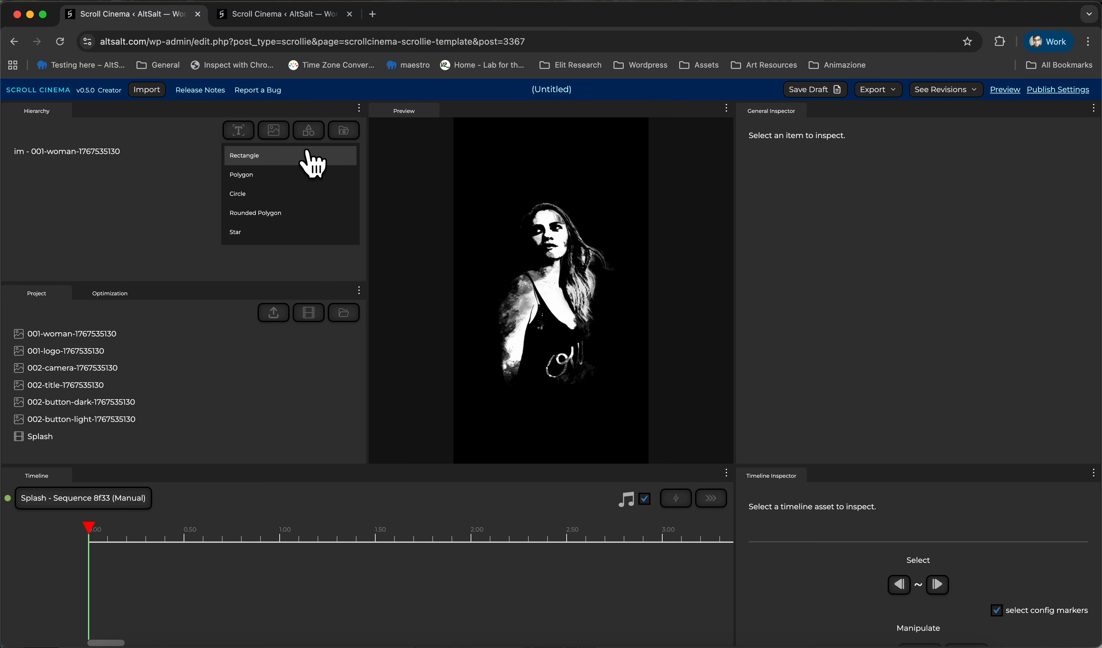
pyautogui.click(312, 160)
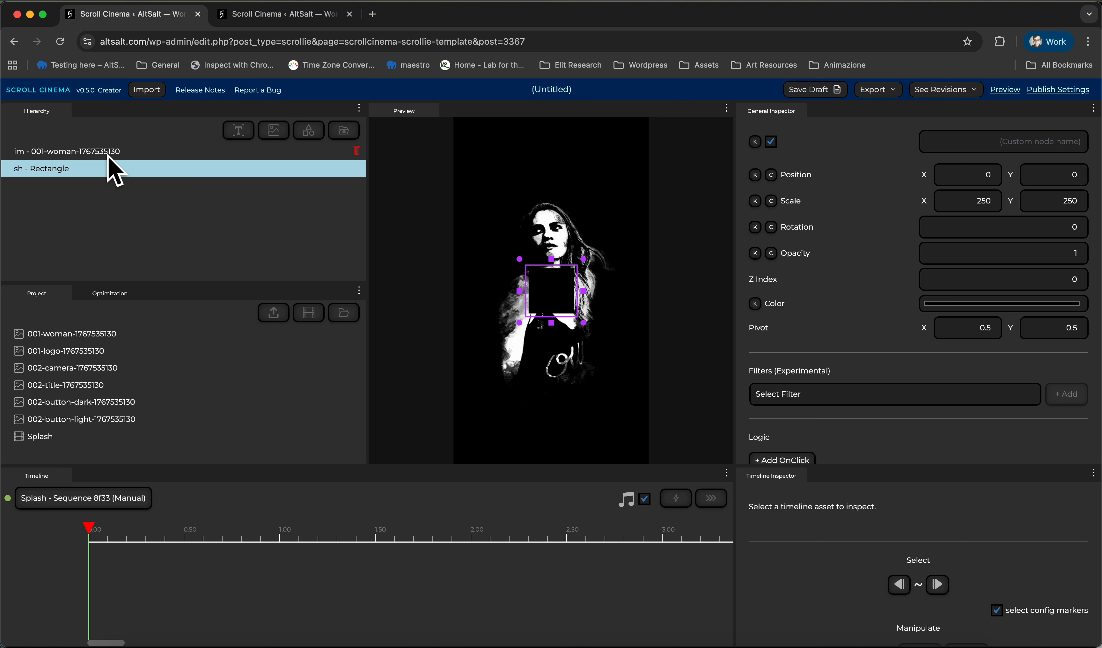
pyautogui.click(985, 205)
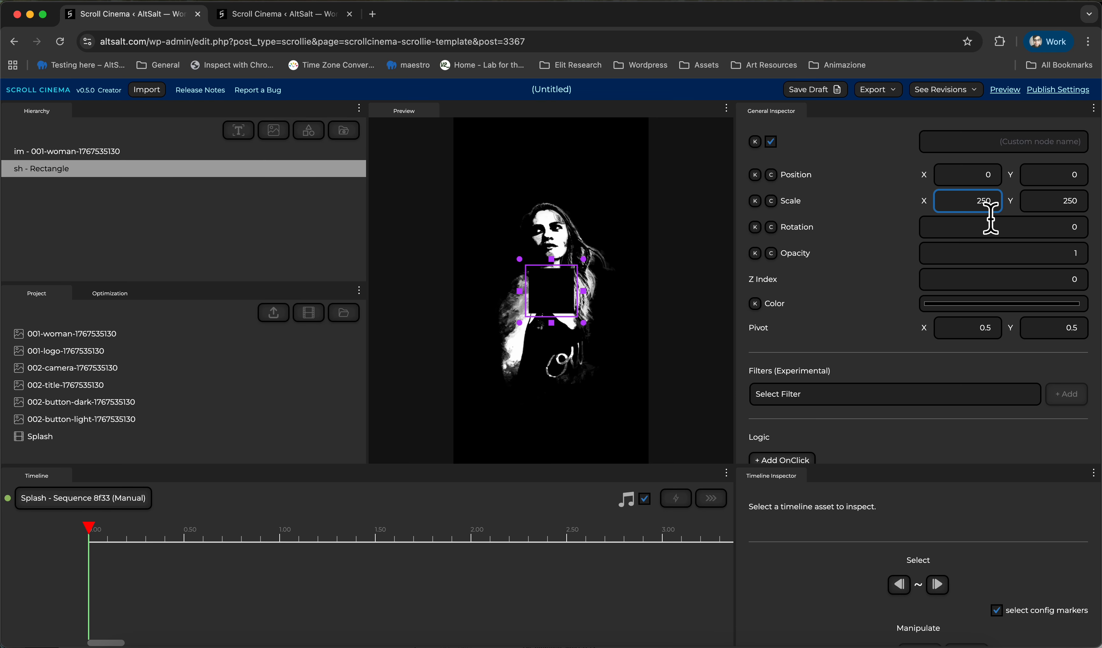
pyautogui.write('1080')
pyautogui.press('Tab')
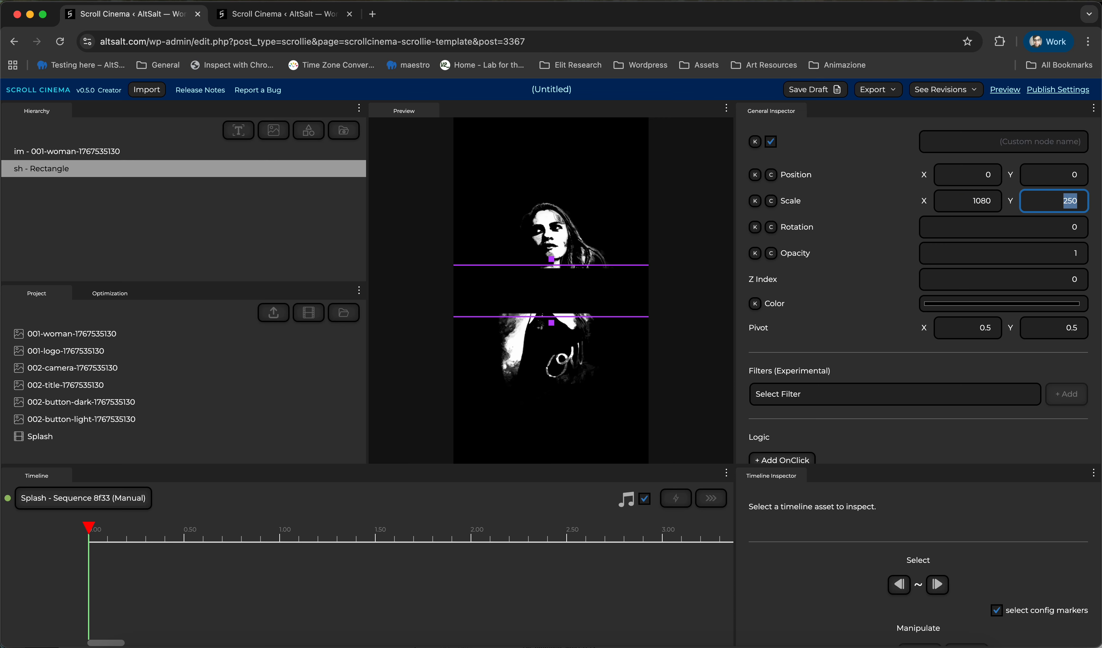
pyautogui.write('1920')
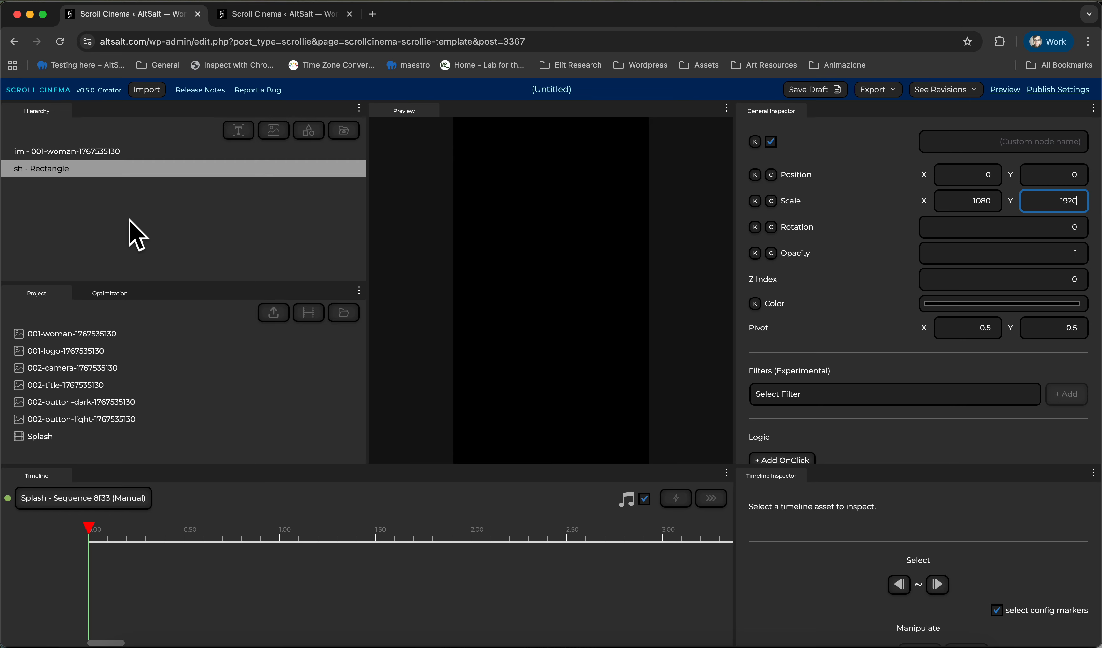
pyautogui.click(132, 232)
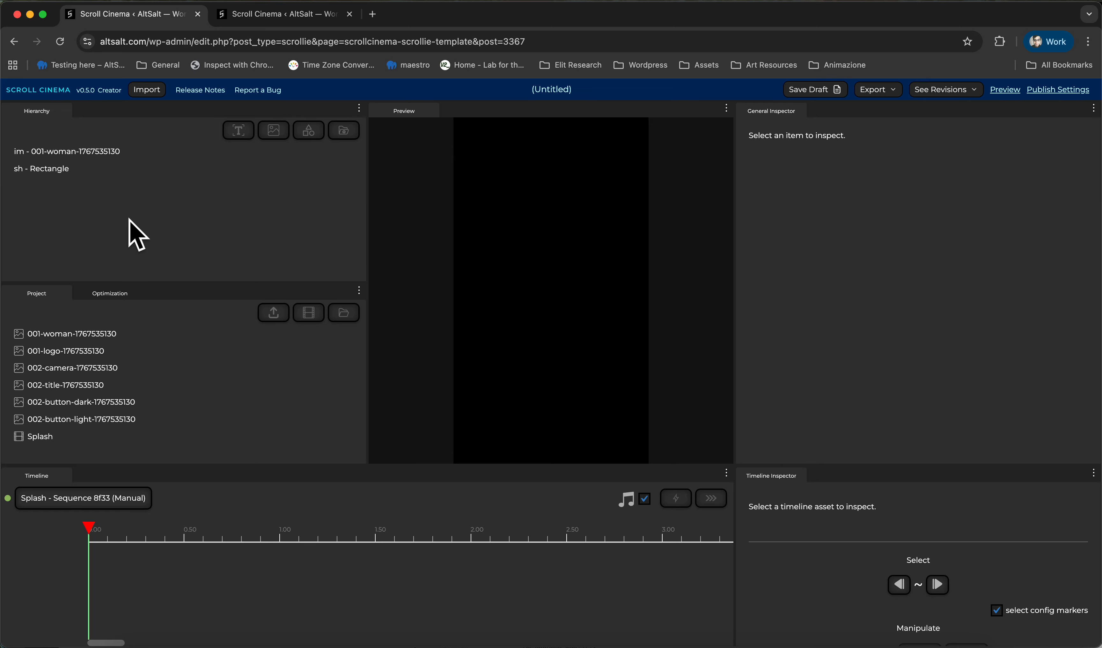
# Reorder the rectangle above the woman image in the hierarchy and set its Z Index to 10.
pyautogui.click(110, 168)
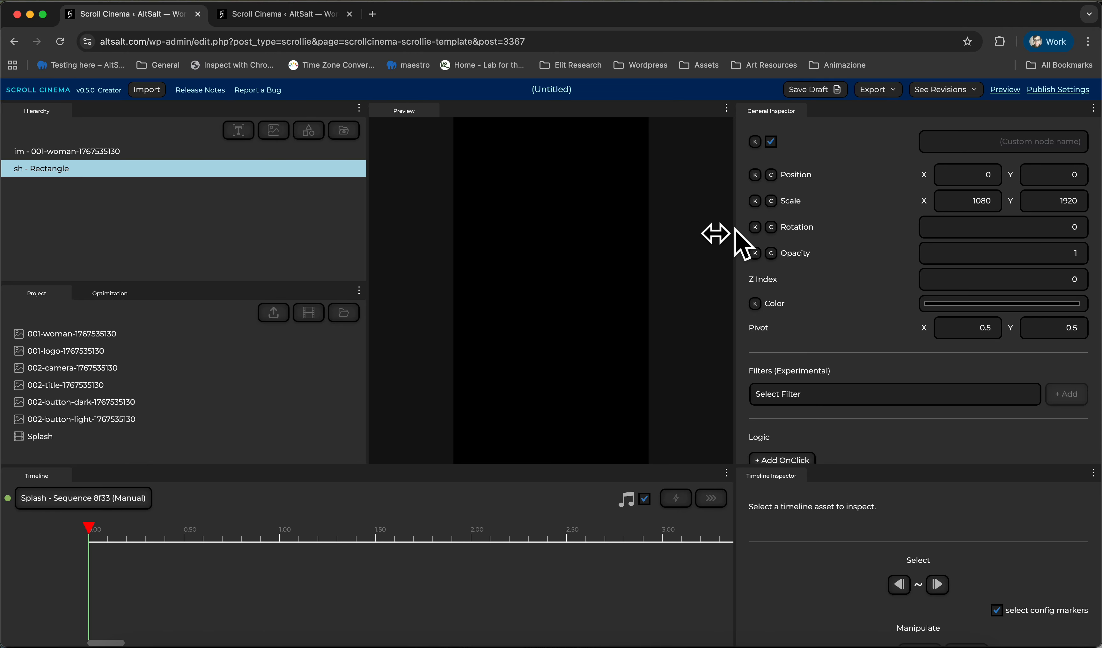
pyautogui.moveTo(106, 168); pyautogui.dragTo(115, 143)
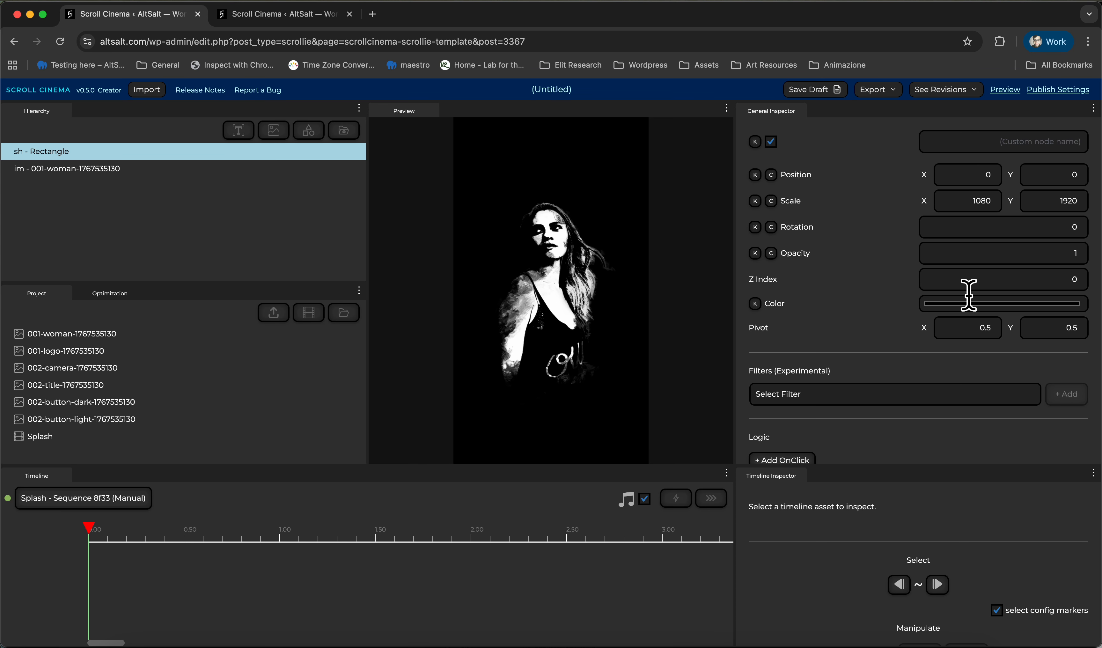
pyautogui.click(988, 285)
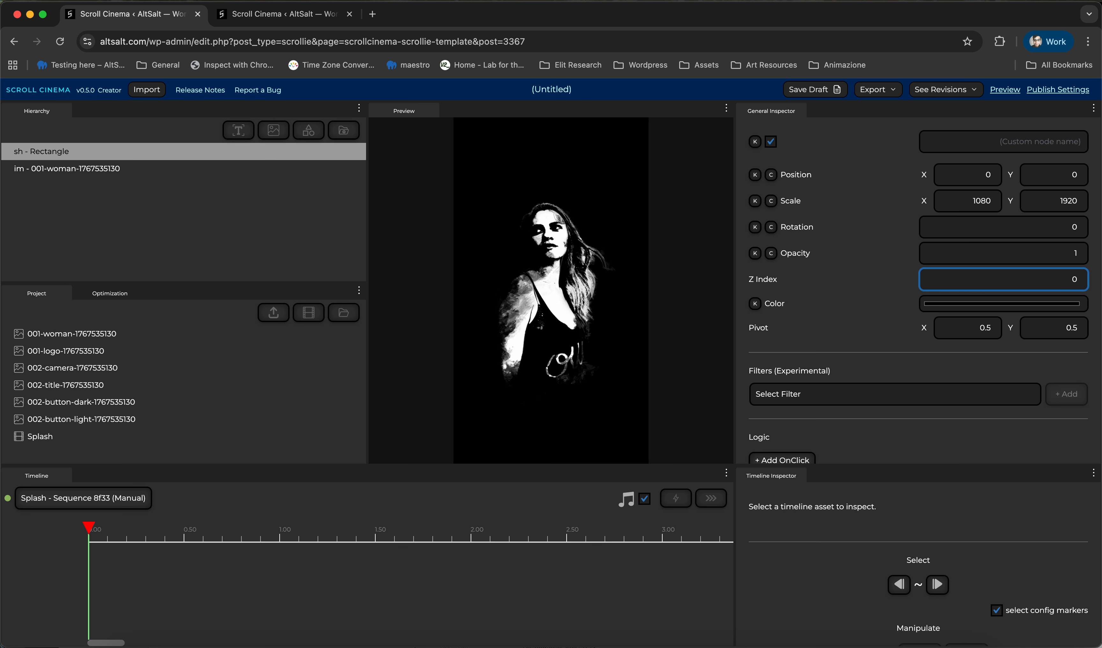
pyautogui.write('1')
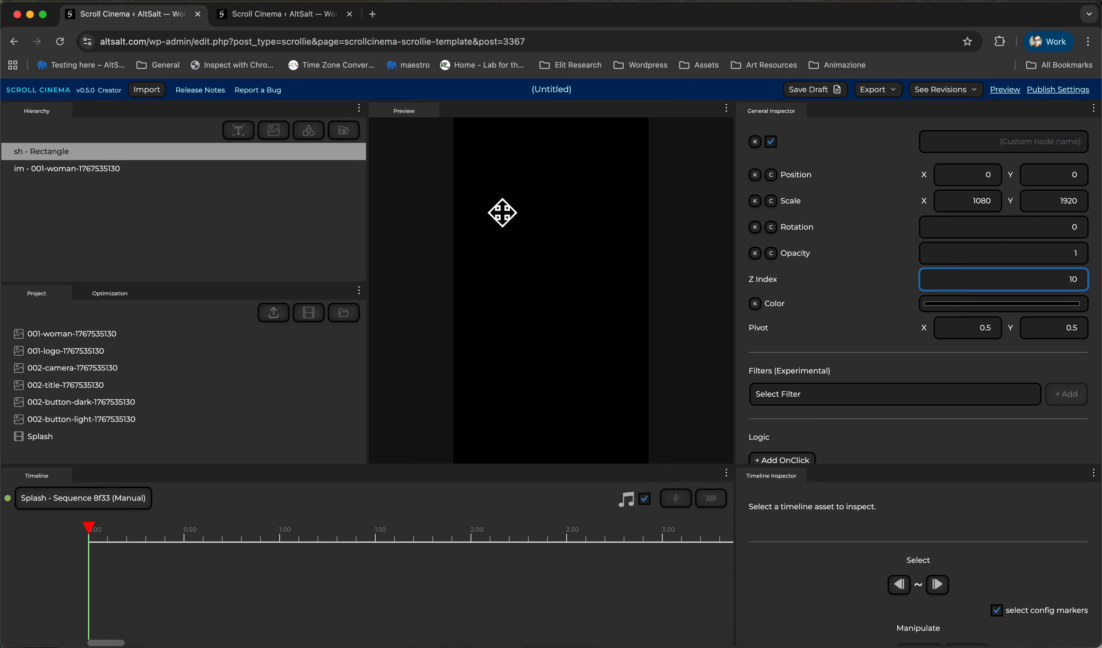
# Give the rectangle the custom name Cover.
pyautogui.doubleClick(79, 152)
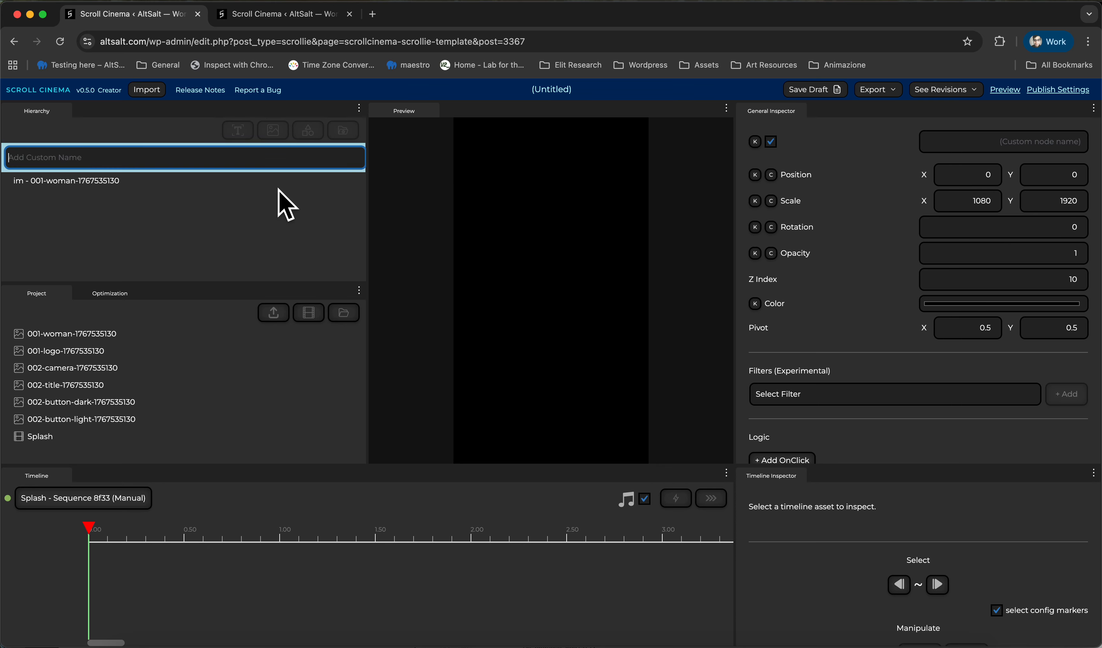
pyautogui.write('c')
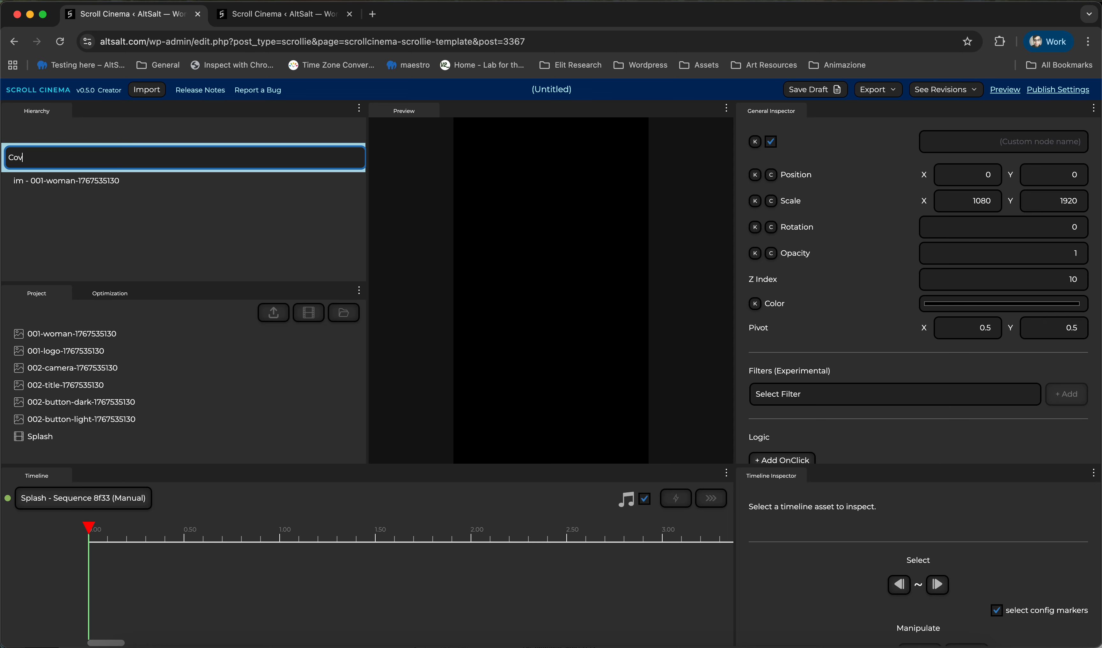
pyautogui.press('Return')
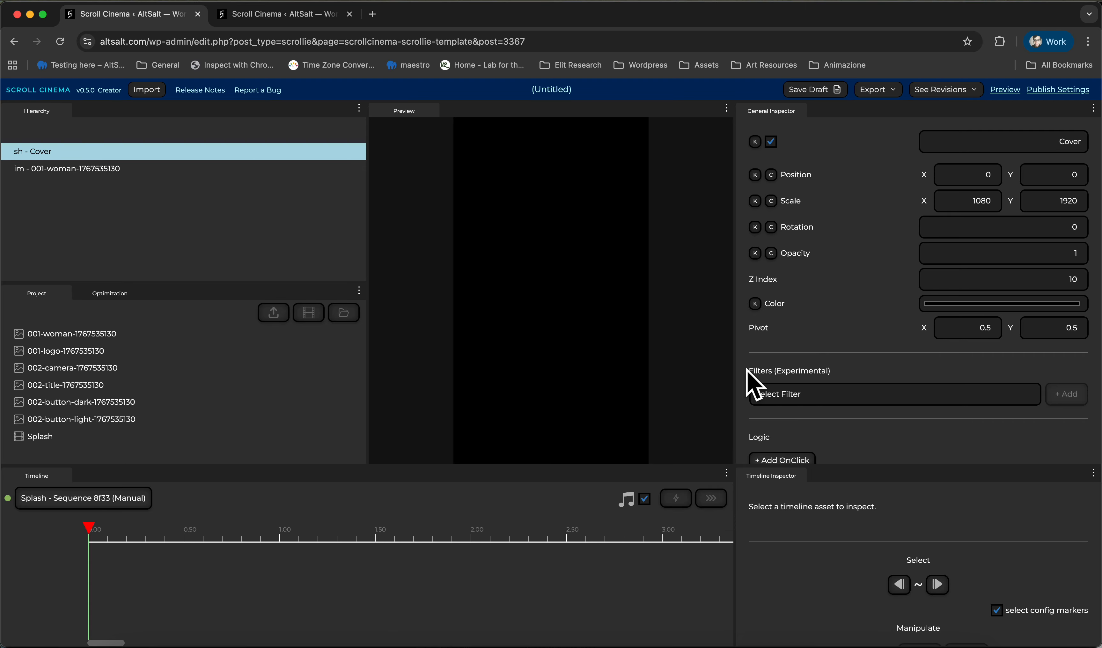
# Create an opacity clip track for Cover, add a clip from 0 to 1, and set its target to 0.
pyautogui.click(772, 253)
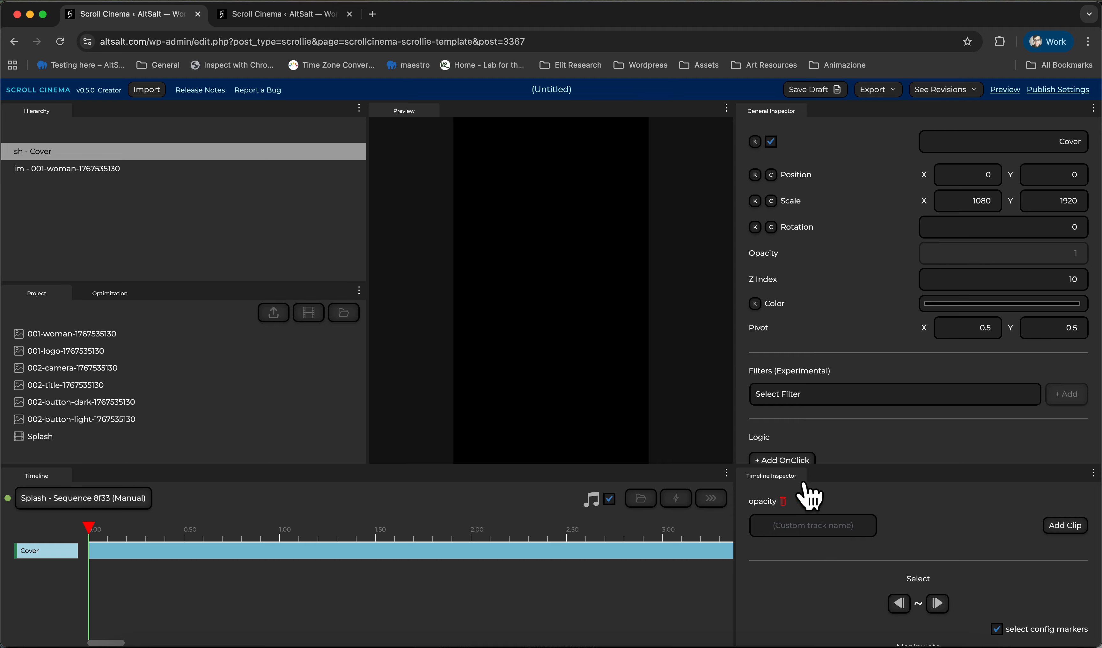
pyautogui.click(1065, 525)
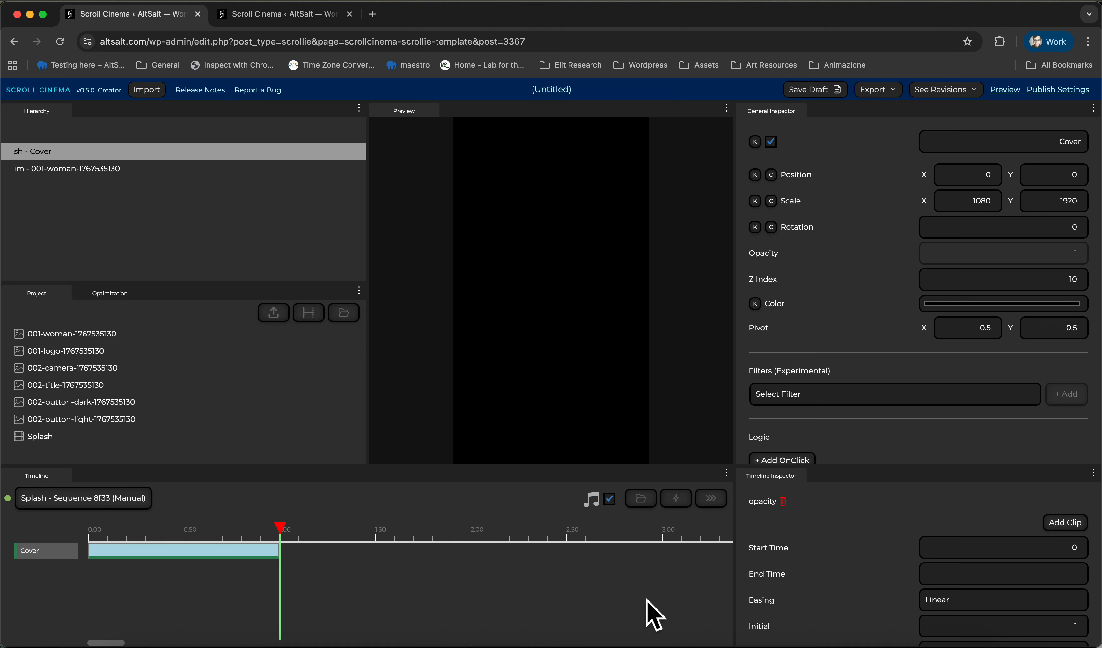
pyautogui.scroll(-2, 829, 618)
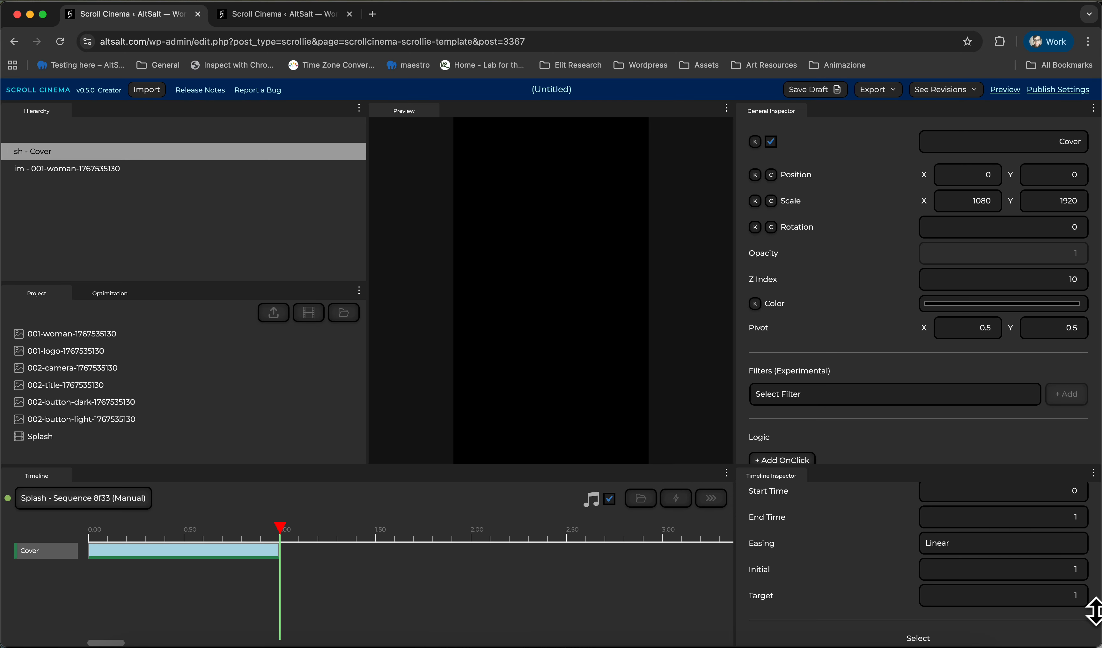
pyautogui.moveTo(1094, 611); pyautogui.dragTo(1087, 640)
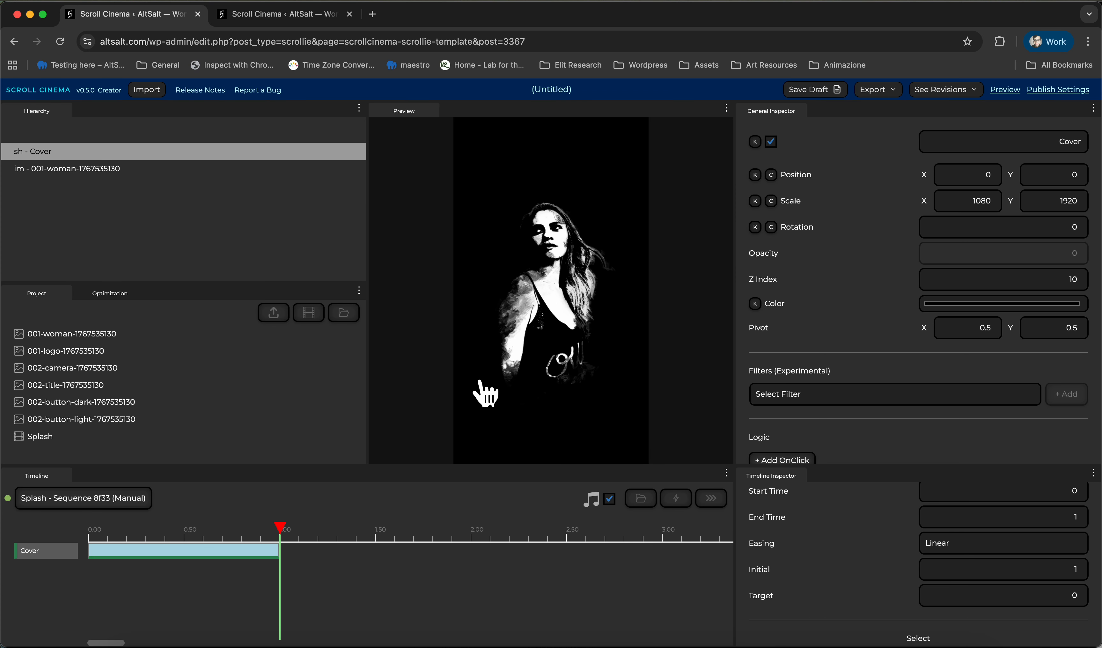
# Shorten Cover's opacity clip to end at about 0.51 and move the playhead to about 1.50.
pyautogui.moveTo(289, 565); pyautogui.dragTo(183, 566)
pyautogui.moveTo(250, 530); pyautogui.dragTo(375, 584)
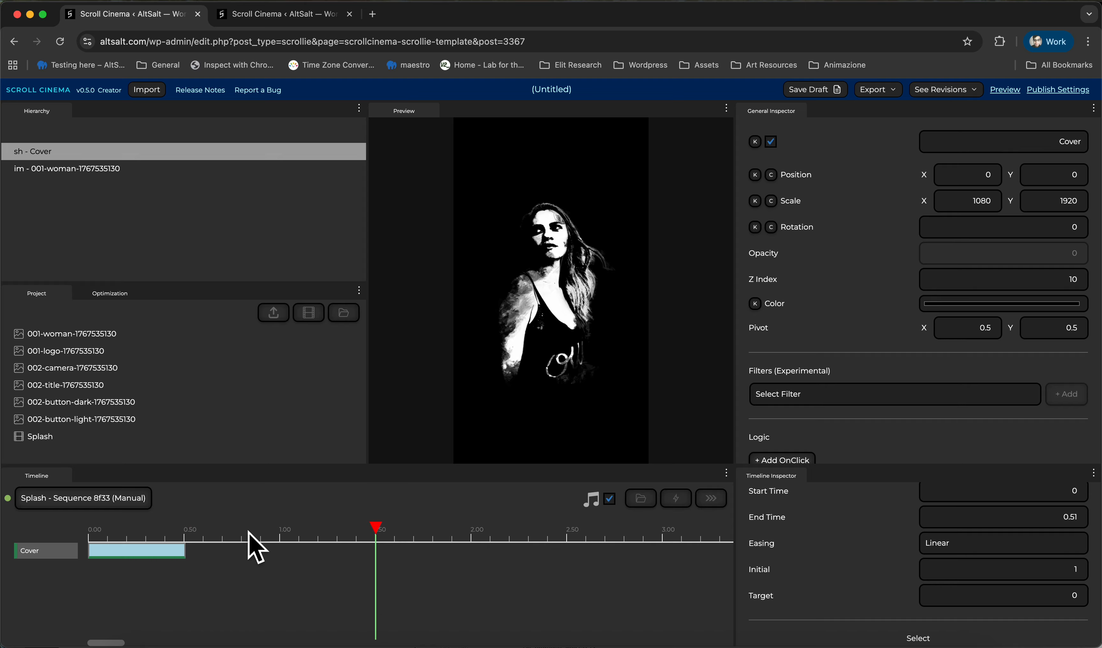
pyautogui.scroll(2, 846, 561)
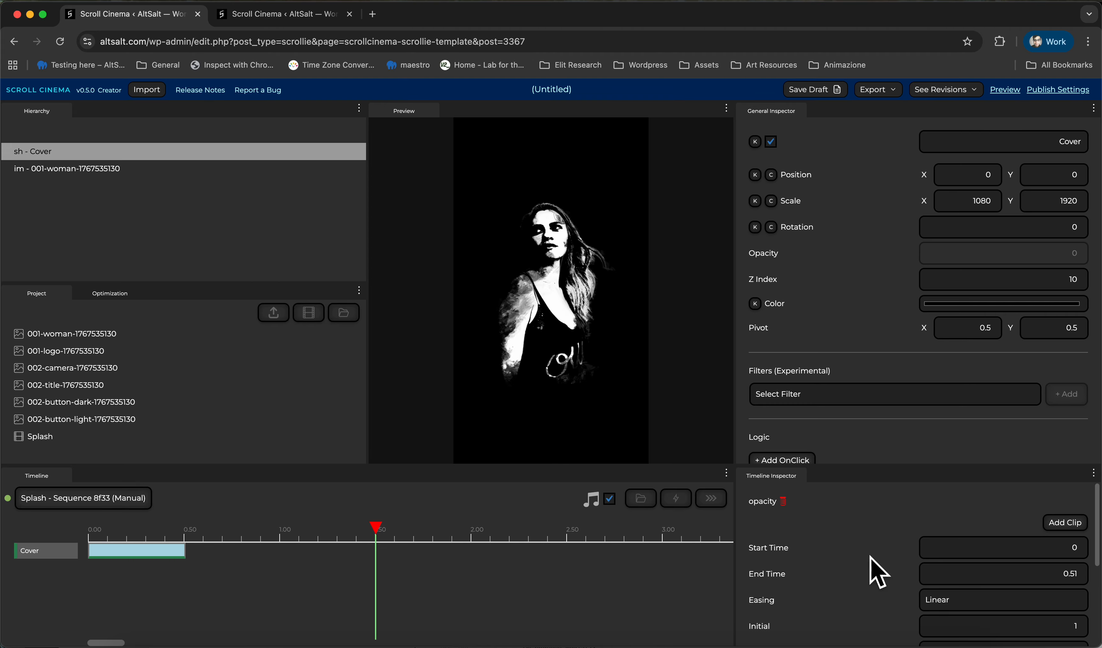
# Add a second opacity clip for Cover starting at 1.5, shorten it to end at 2, and set its target to 1.
pyautogui.click(1066, 523)
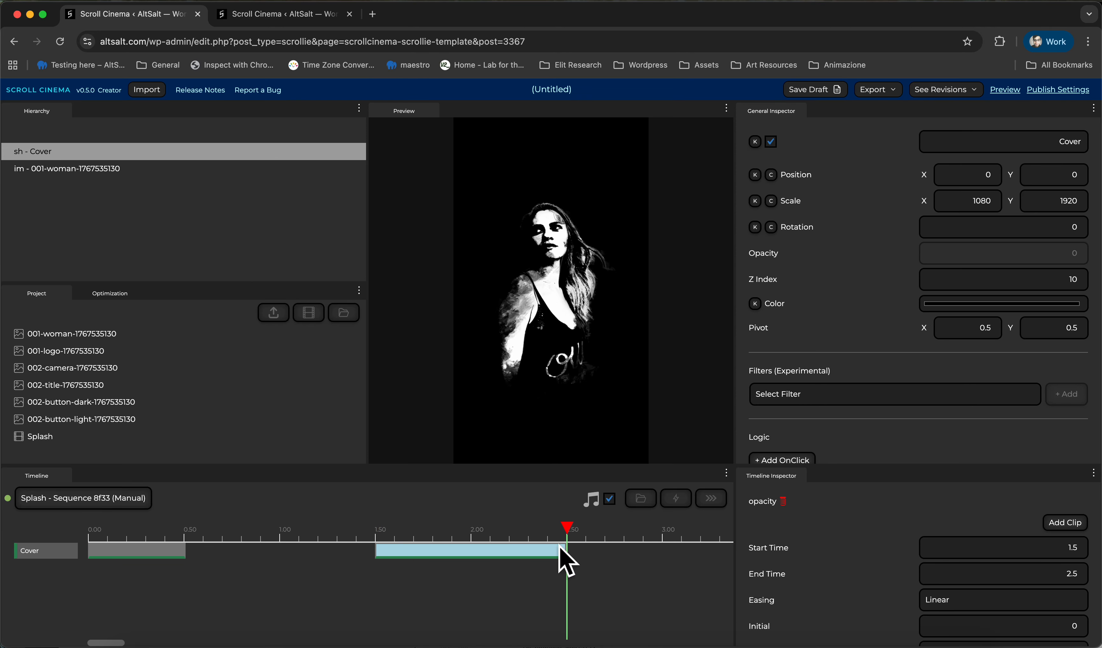
pyautogui.moveTo(577, 560); pyautogui.dragTo(468, 561)
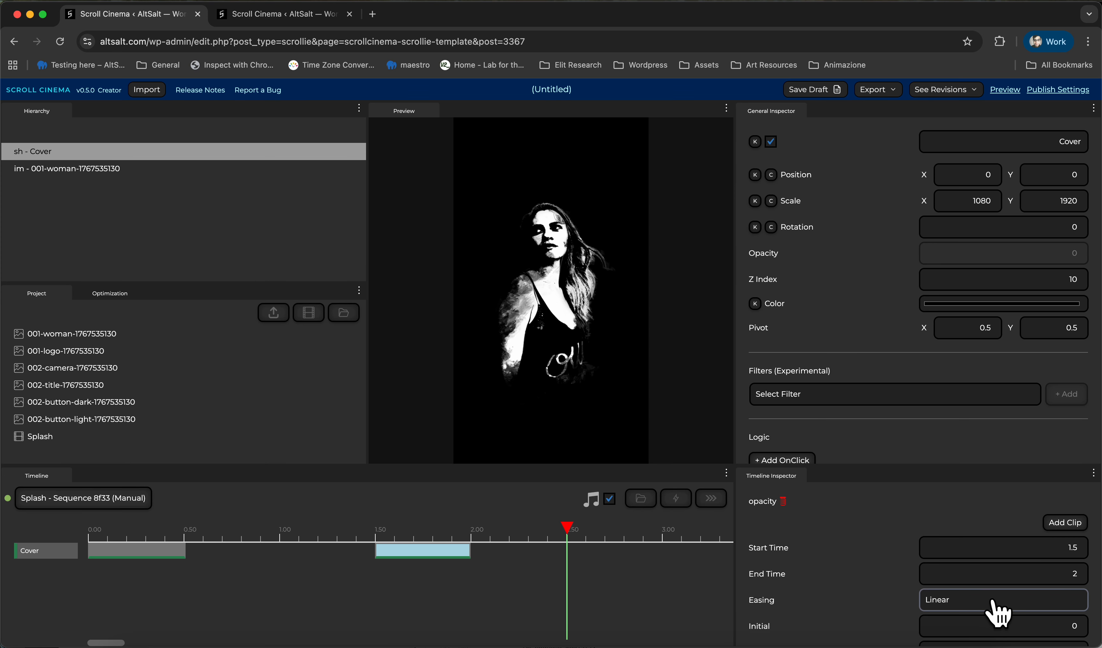
pyautogui.scroll(-3, 1001, 611)
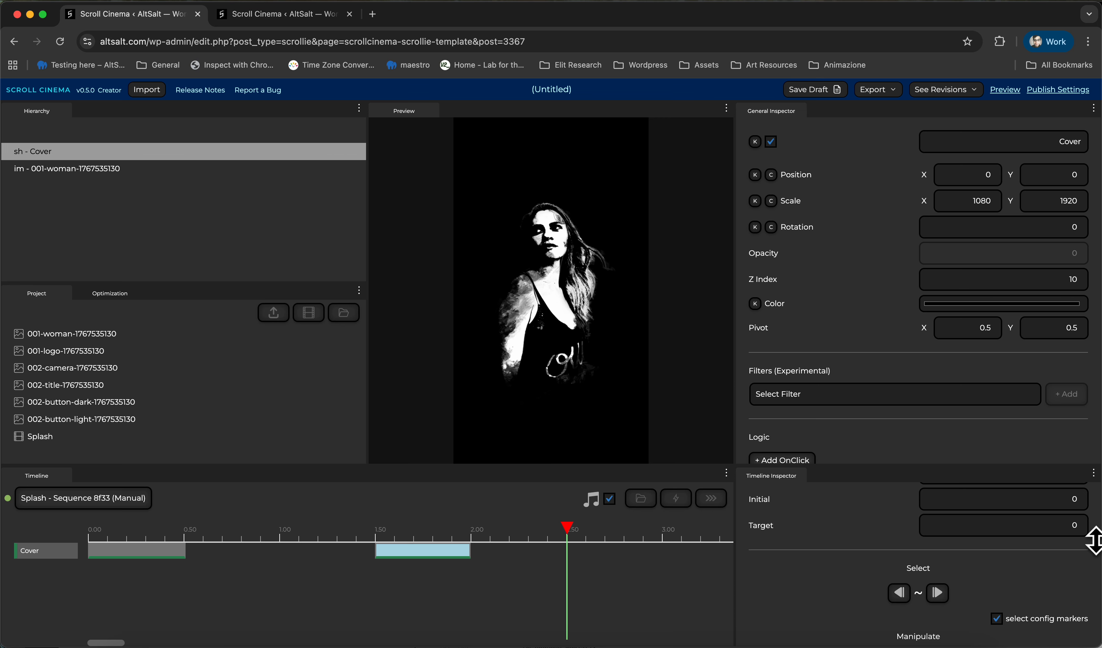
pyautogui.moveTo(1096, 540); pyautogui.dragTo(1089, 481)
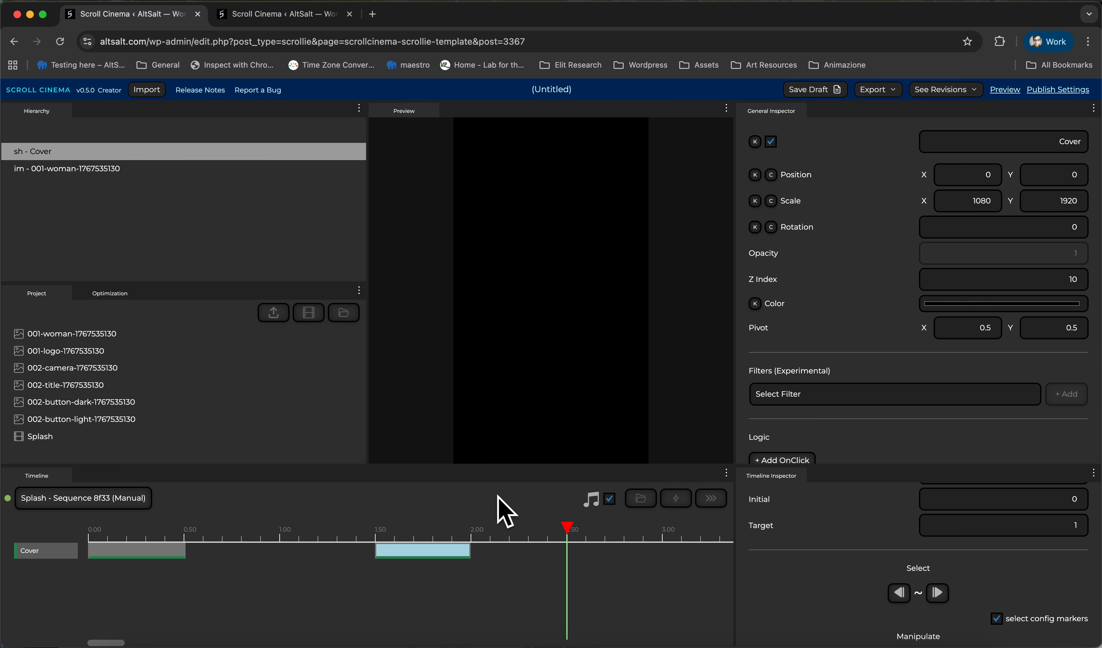
# Return the playhead to 0.00 and add an Autorun Start marker there.
pyautogui.click(420, 506)
pyautogui.moveTo(462, 531); pyautogui.dragTo(75, 532)
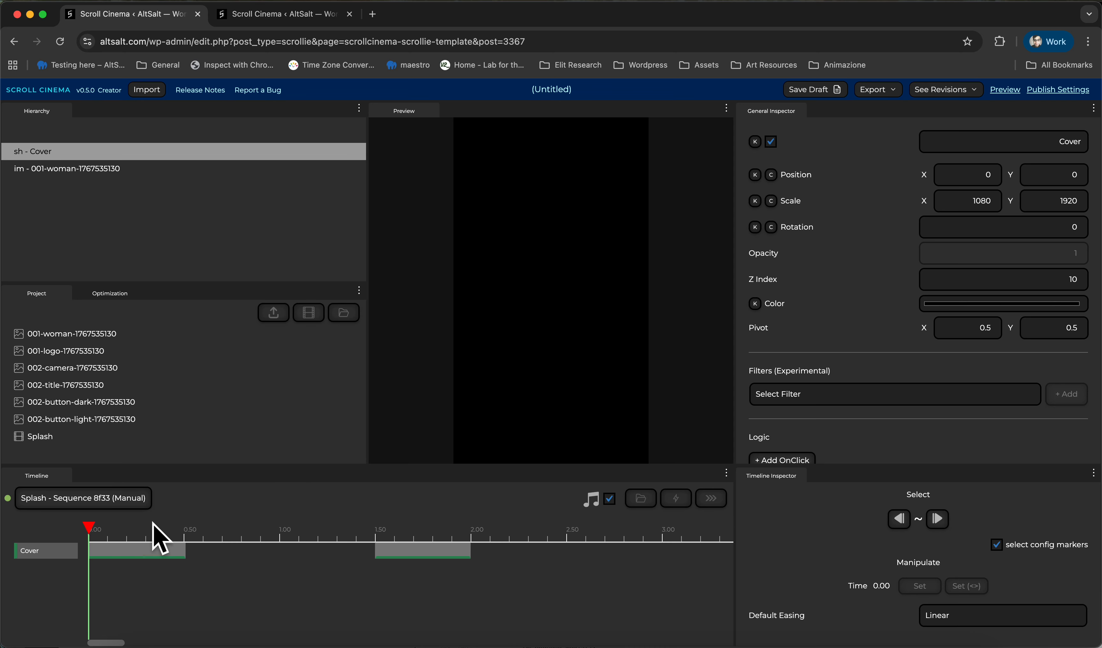
pyautogui.moveTo(153, 532); pyautogui.dragTo(42, 493)
pyautogui.click(711, 499)
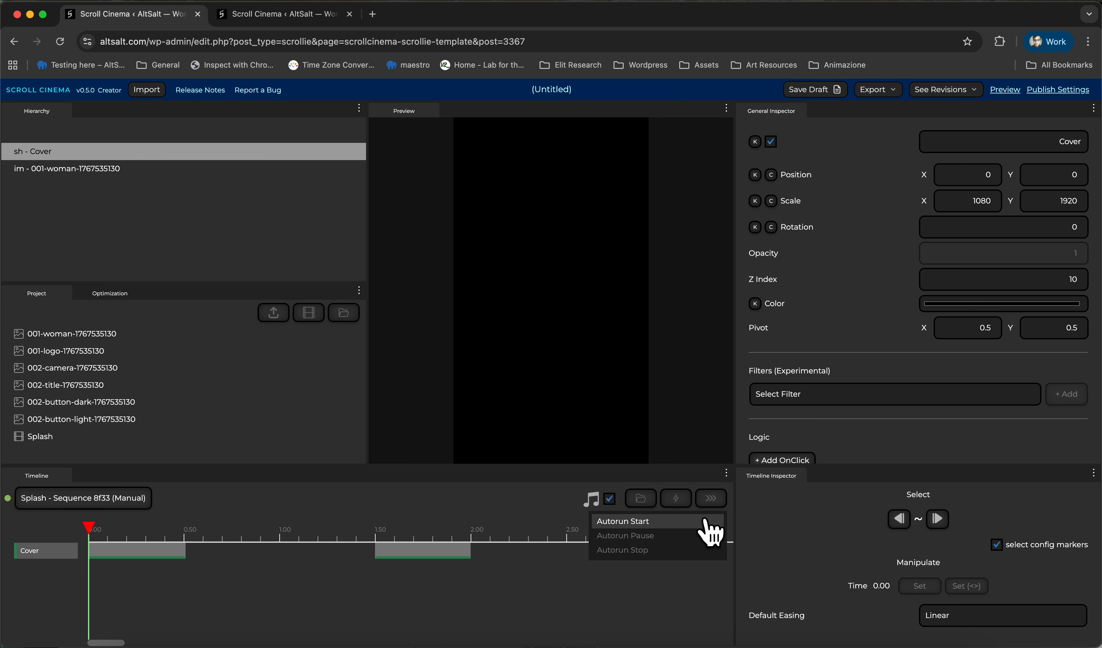
pyautogui.click(696, 527)
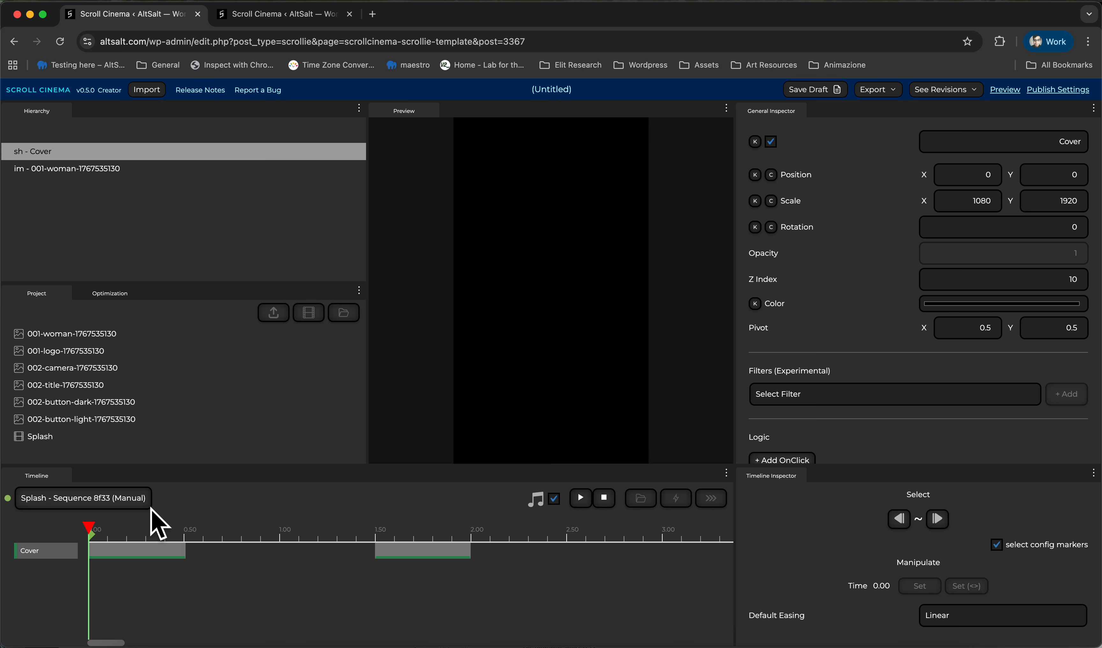
# Play the Splash sequence from the start to check the fades and bring the playhead back to 0.00.
pyautogui.moveTo(151, 541); pyautogui.dragTo(81, 522)
pyautogui.click(580, 497)
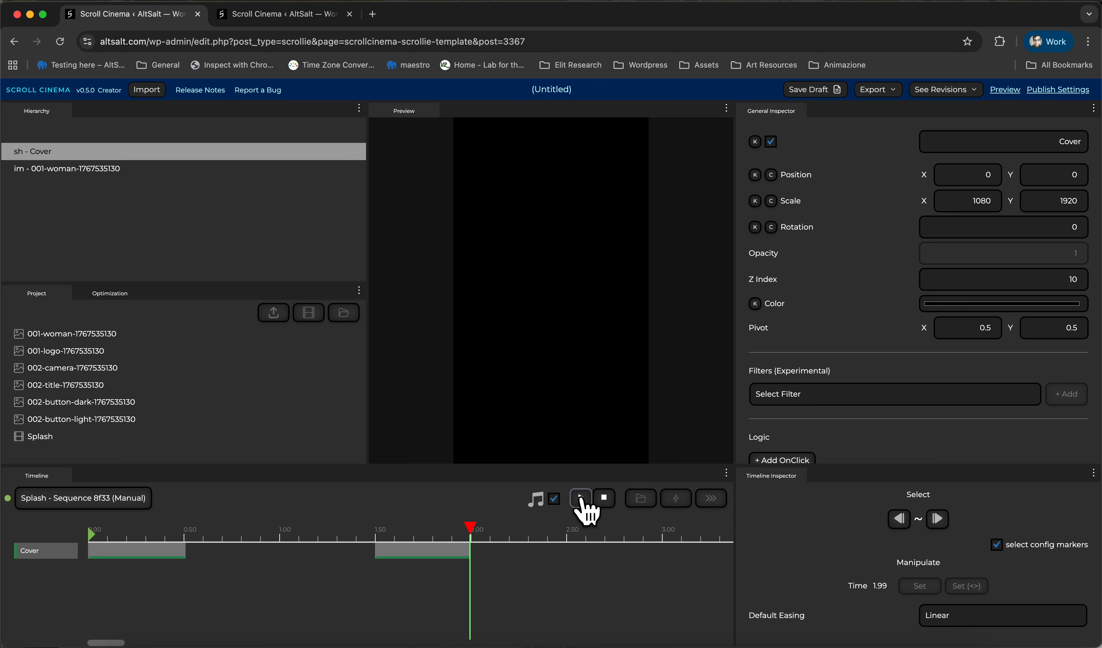
pyautogui.moveTo(402, 544); pyautogui.dragTo(84, 519)
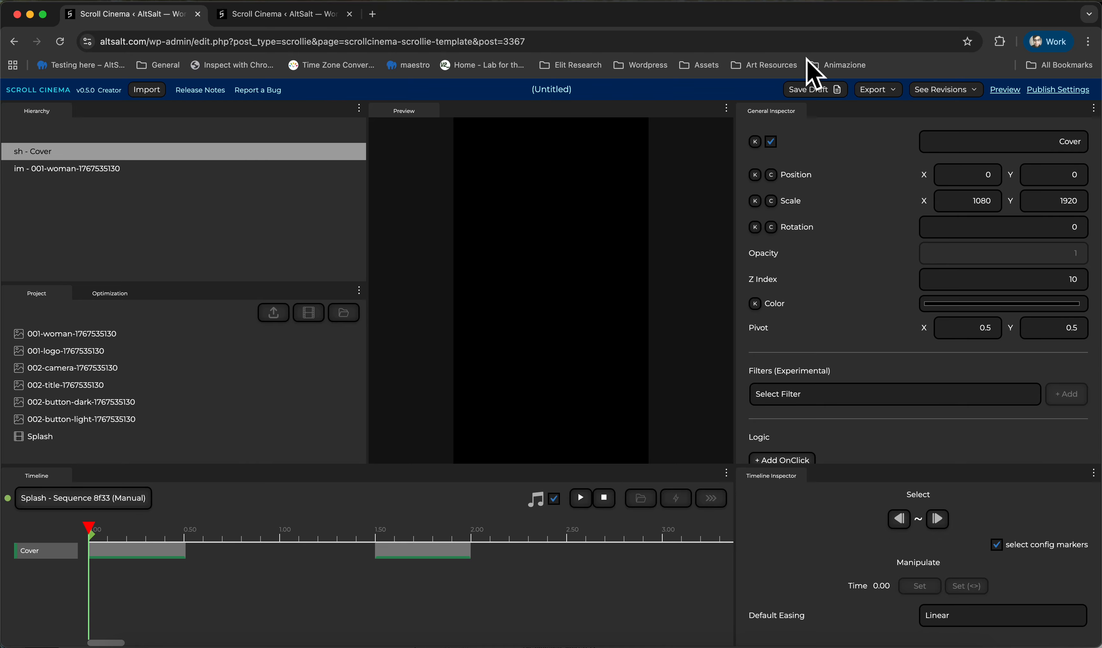
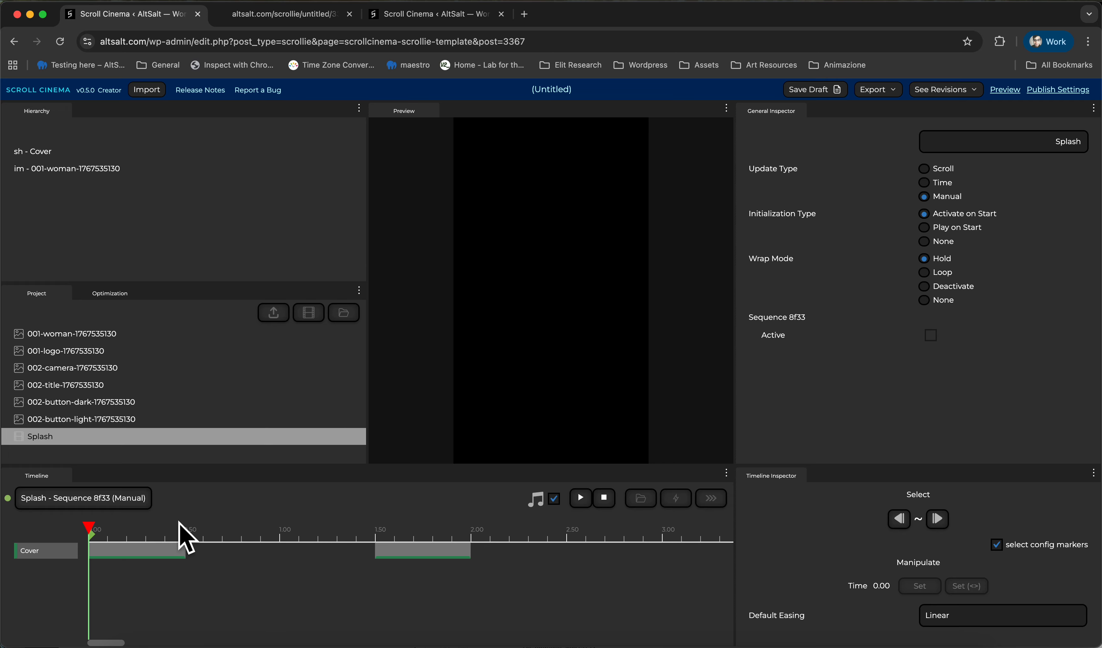
# Set the Splash reel's Initialization Type to Play on Start and save the draft.
pyautogui.moveTo(88, 529); pyautogui.dragTo(53, 536)
pyautogui.moveTo(241, 527); pyautogui.dragTo(69, 521)
pyautogui.moveTo(189, 507); pyautogui.dragTo(73, 516)
pyautogui.click(813, 90)
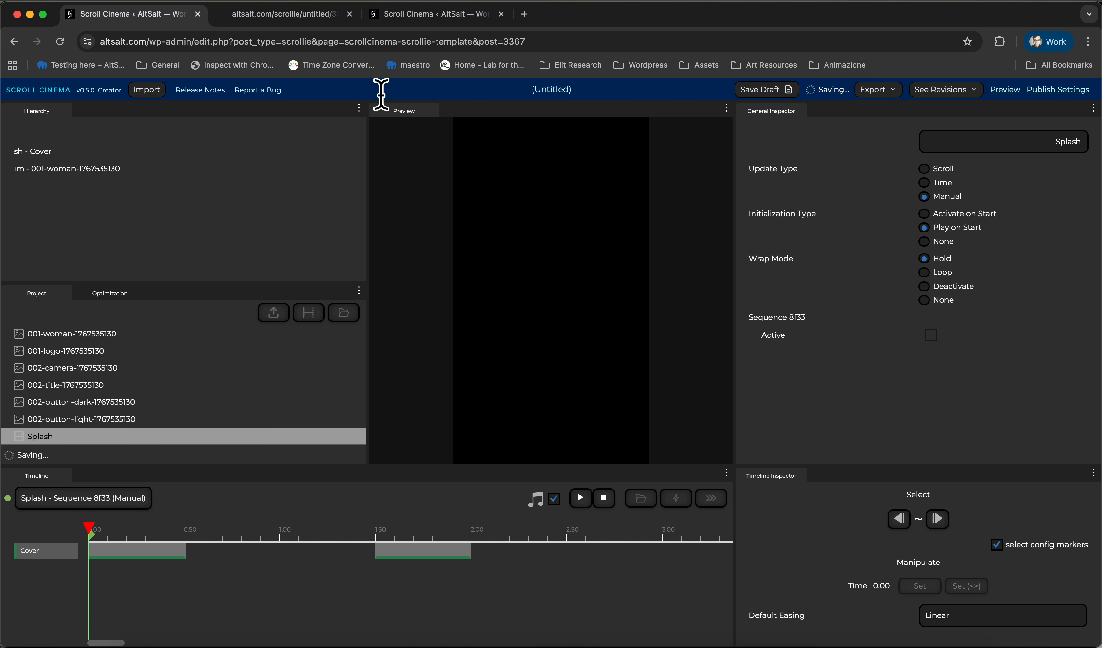
# Reload the preview page to watch the saved splash and return to the editor.
pyautogui.click(306, 16)
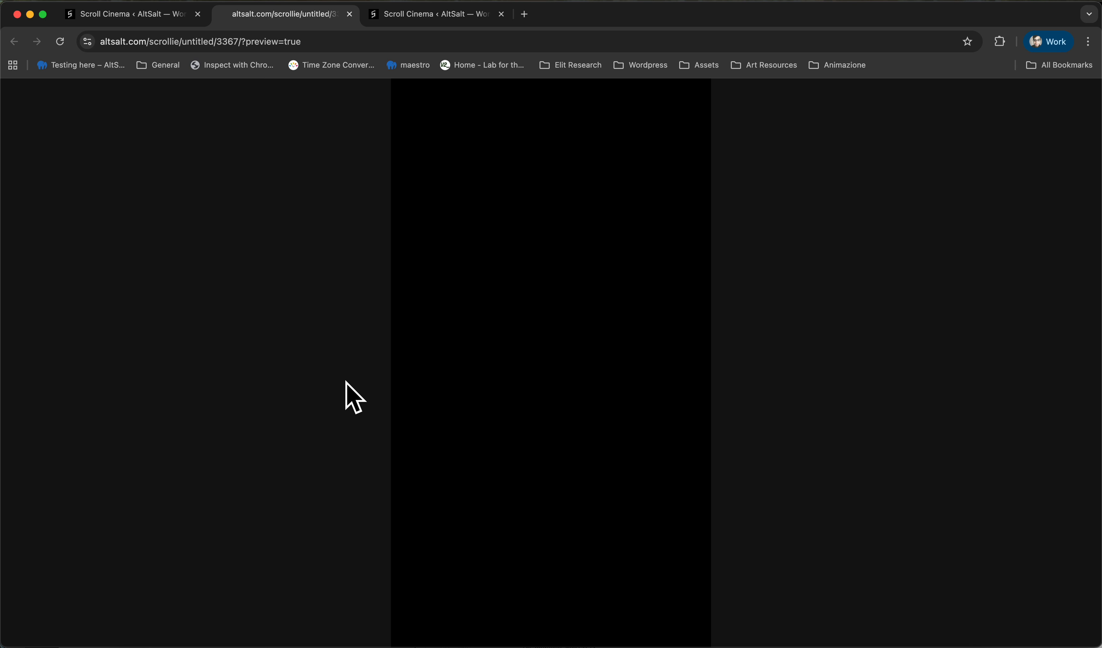
pyautogui.press('super+r')
pyautogui.click(126, 18)
# Add a third opacity clip to Cover starting at 2.50.
pyautogui.moveTo(217, 530); pyautogui.dragTo(335, 563)
pyautogui.scroll(-5, 320, 522)
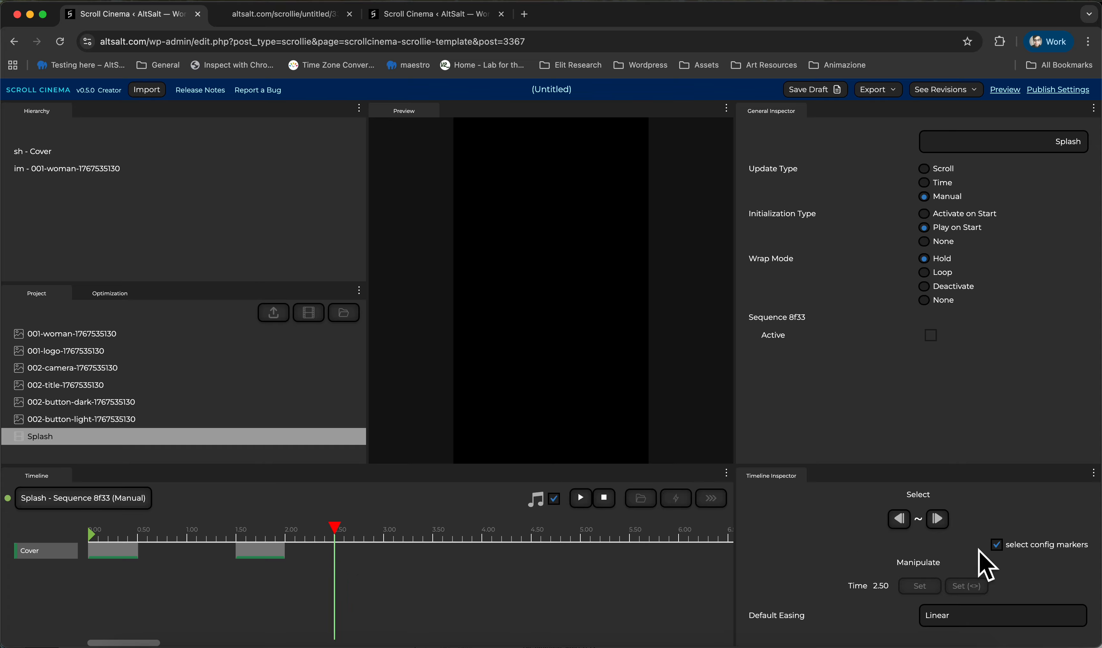
pyautogui.scroll(2, 985, 565)
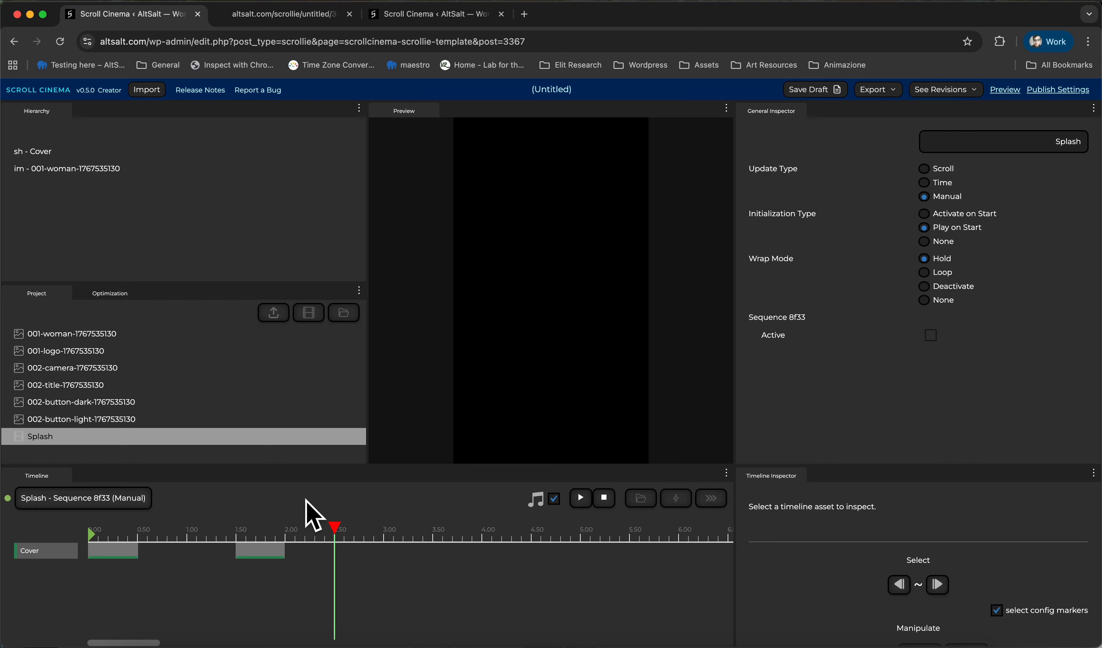
pyautogui.click(98, 151)
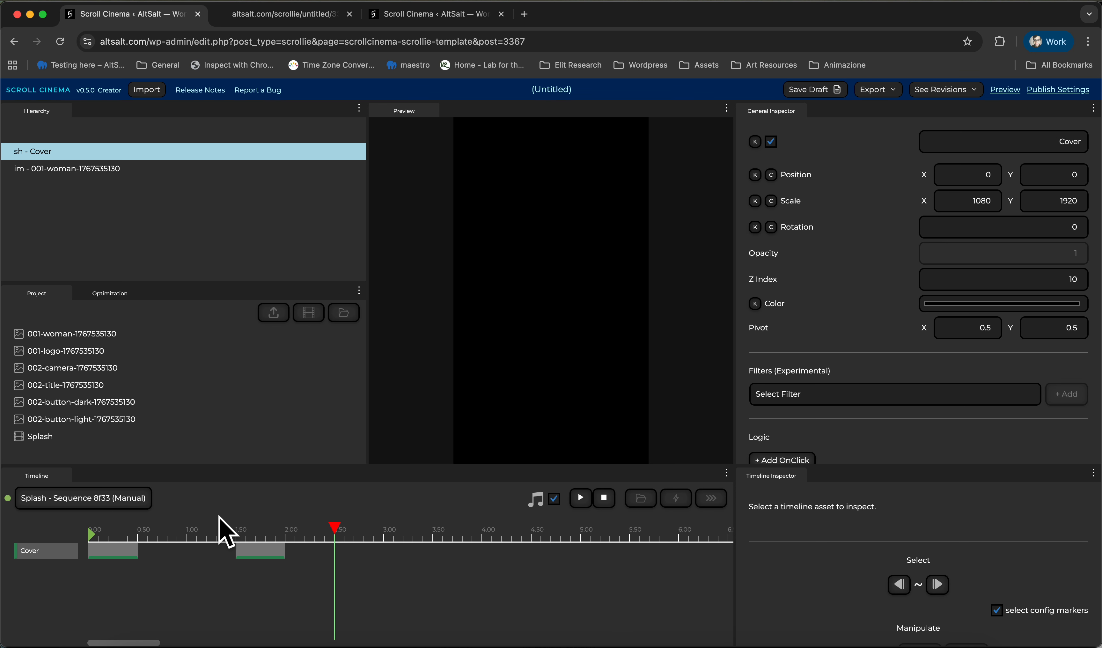
pyautogui.click(272, 553)
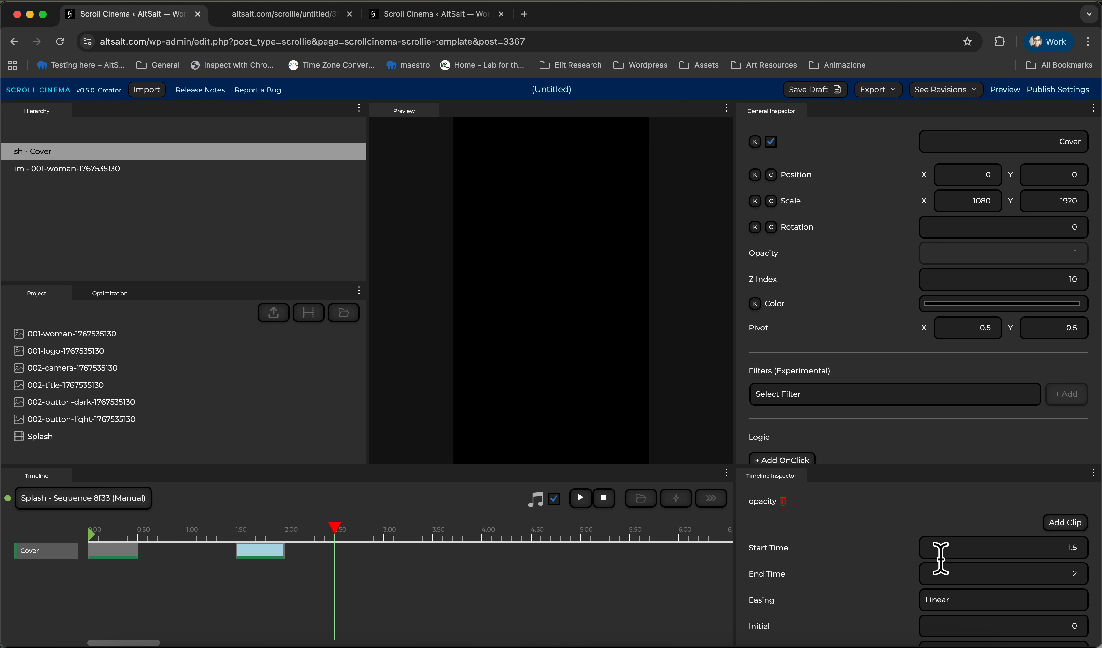
pyautogui.scroll(-4, 941, 556)
pyautogui.scroll(4, 942, 554)
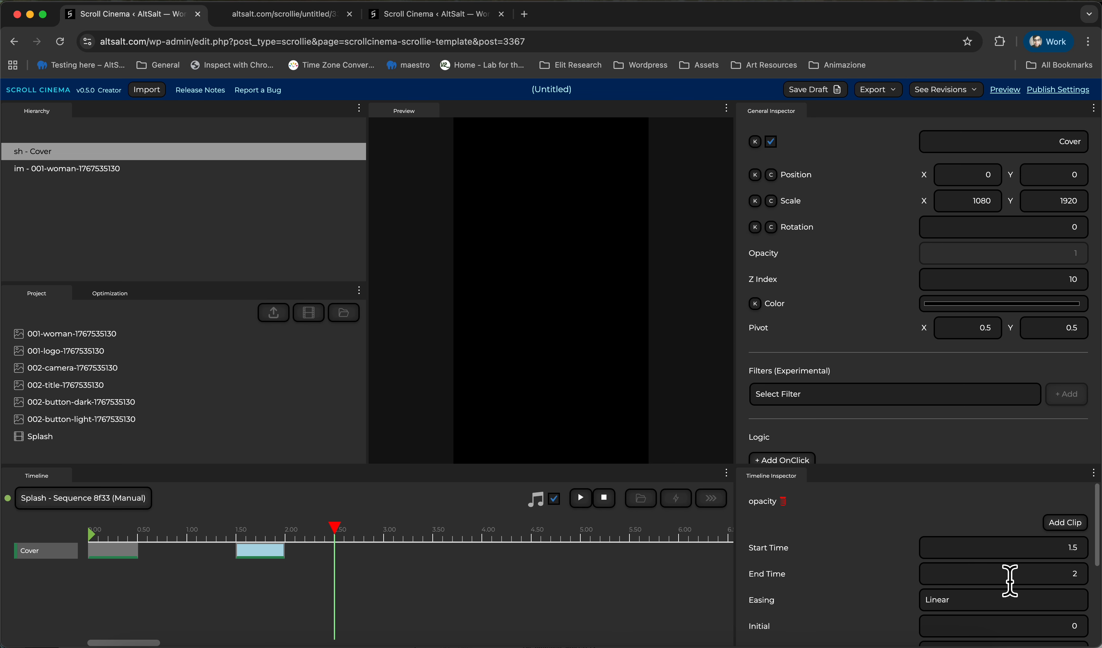
pyautogui.click(1060, 529)
# Set the new Cover opacity clip's target to 0 and shorten it to end at about 3.00.
pyautogui.scroll(-2, 977, 606)
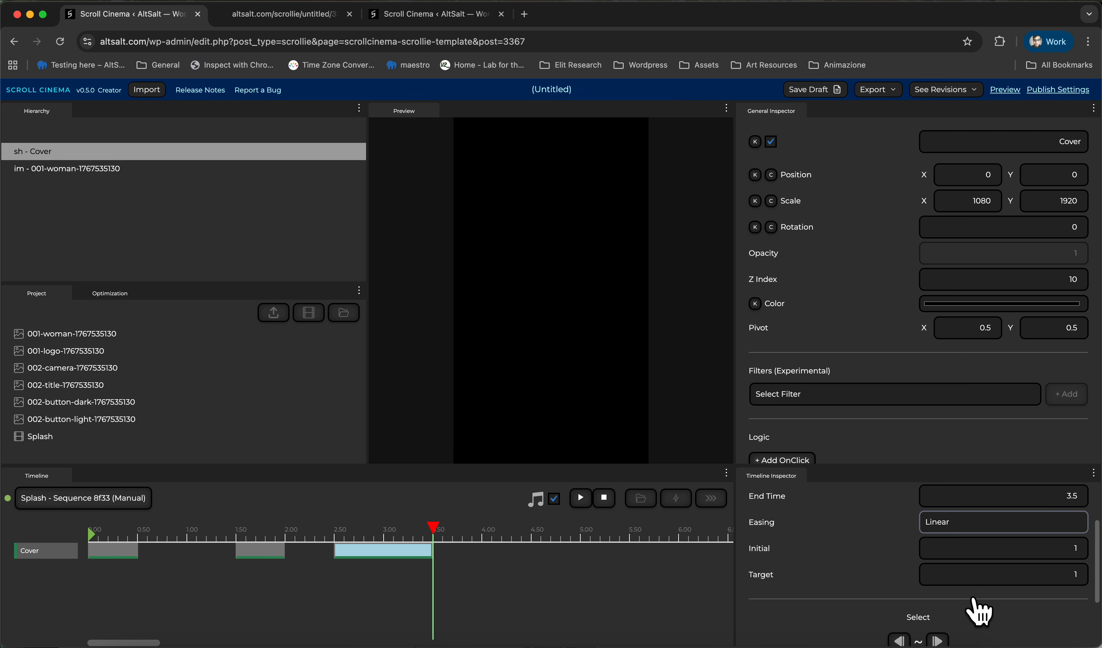
pyautogui.scroll(-1, 979, 611)
pyautogui.moveTo(1094, 529); pyautogui.dragTo(1078, 643)
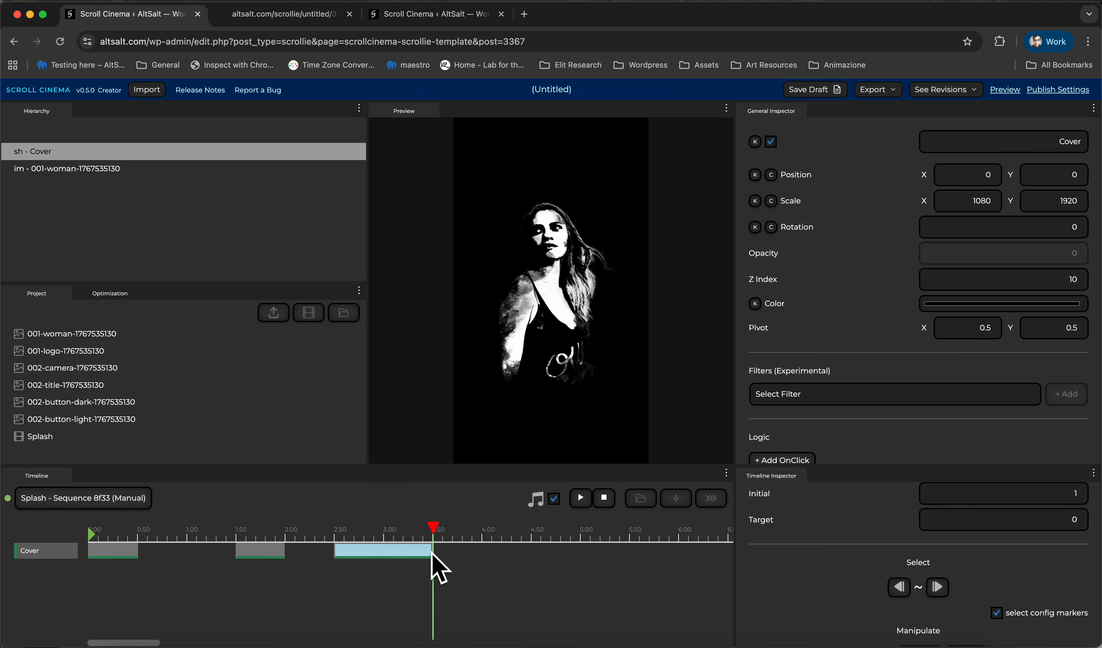
pyautogui.moveTo(439, 566); pyautogui.dragTo(392, 566)
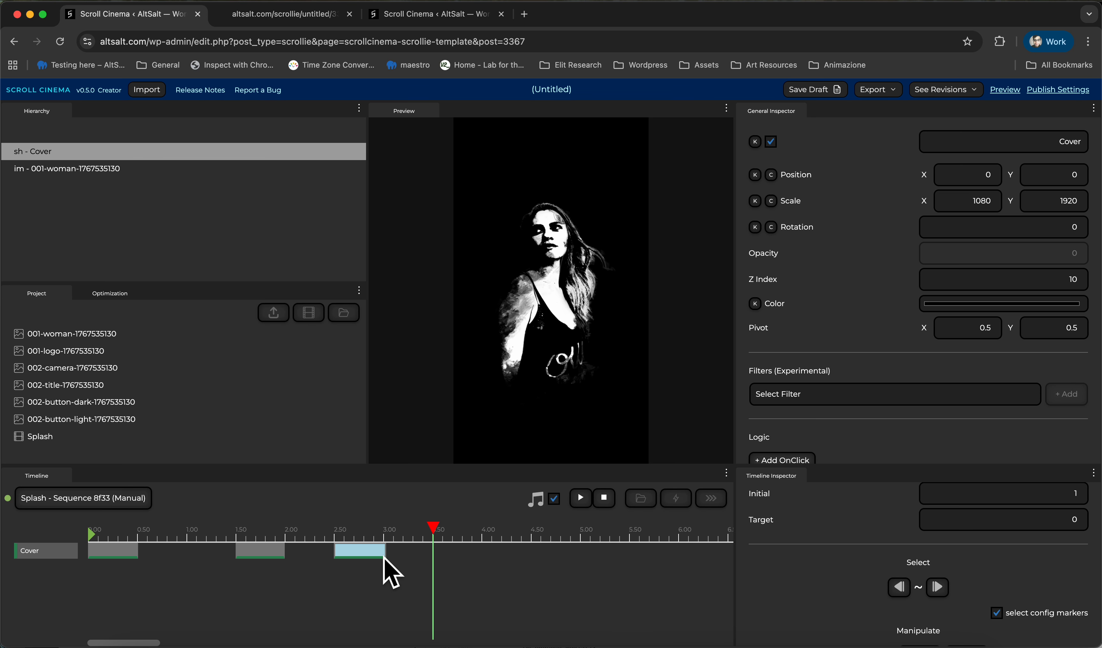
# Add the 001-logo image to the scene and scale it down uniformly to about 0.71 around its centre.
pyautogui.click(160, 374)
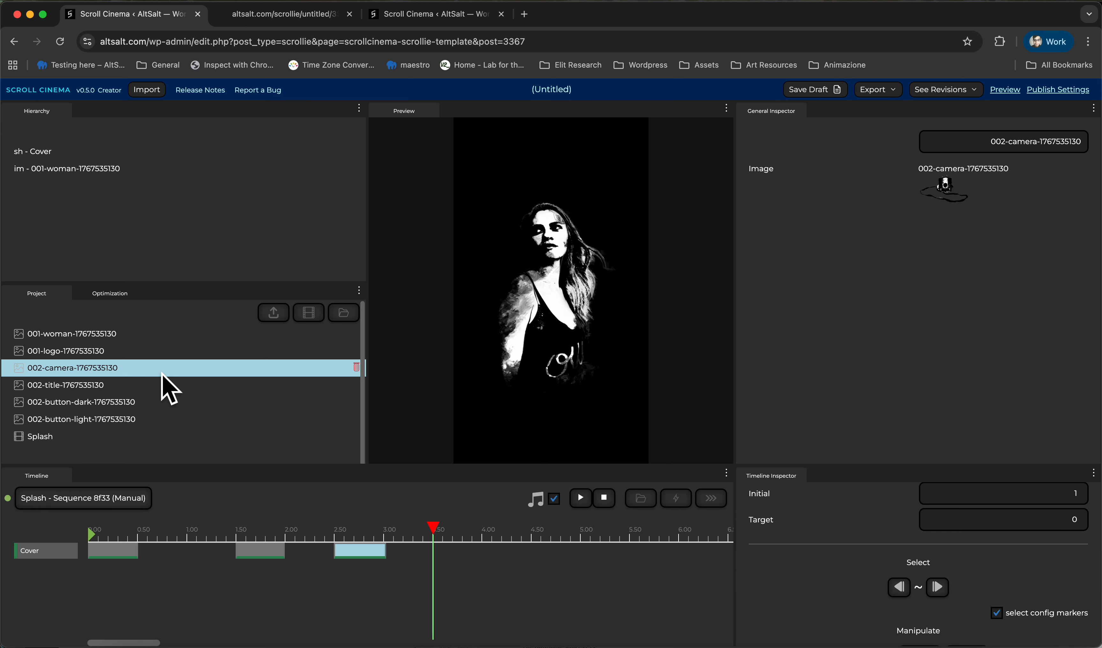
pyautogui.click(147, 357)
pyautogui.moveTo(146, 357); pyautogui.dragTo(180, 222)
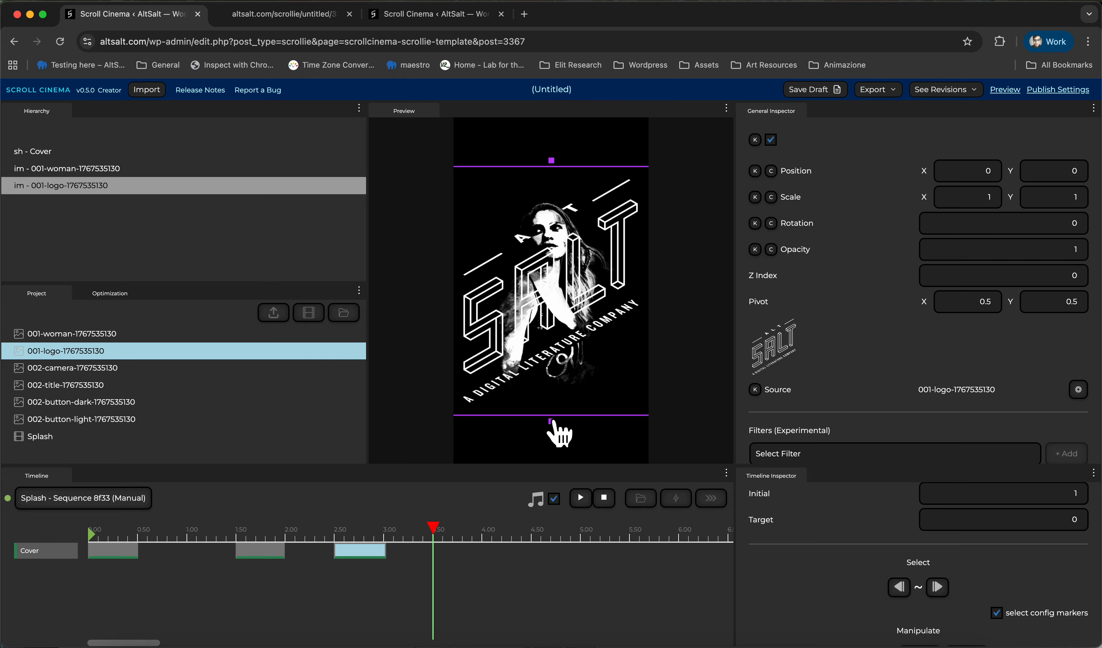
pyautogui.moveTo(564, 431)
pyautogui.mouseDown()
pyautogui.moveTo(564, 418)
pyautogui.moveTo(567, 431)
pyautogui.mouseUp()
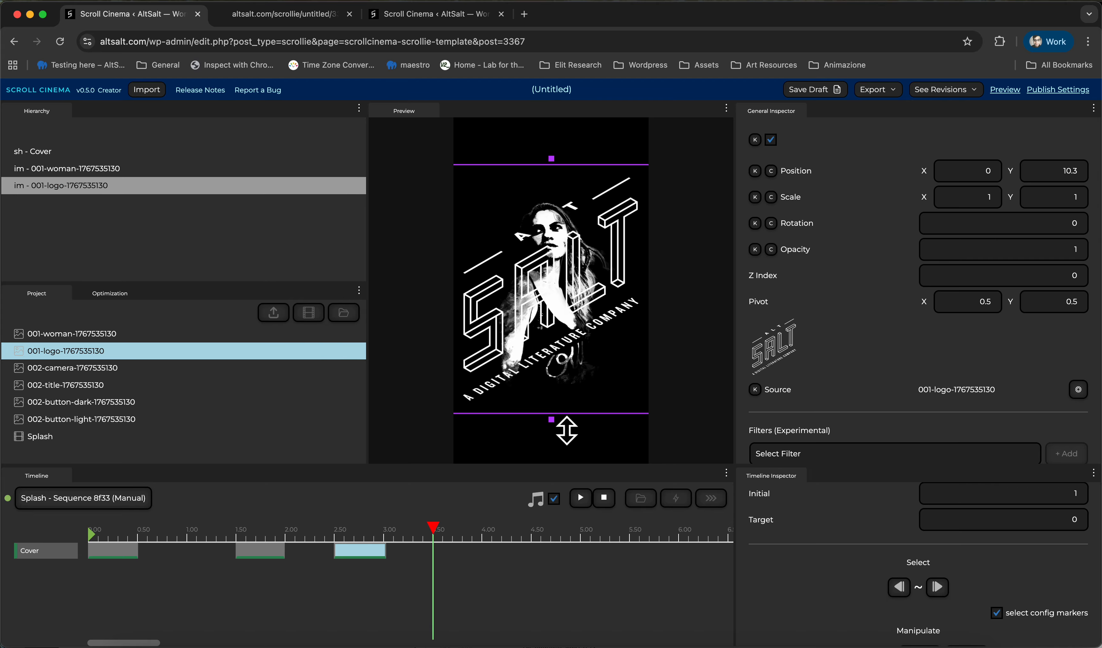
pyautogui.press('super+z')
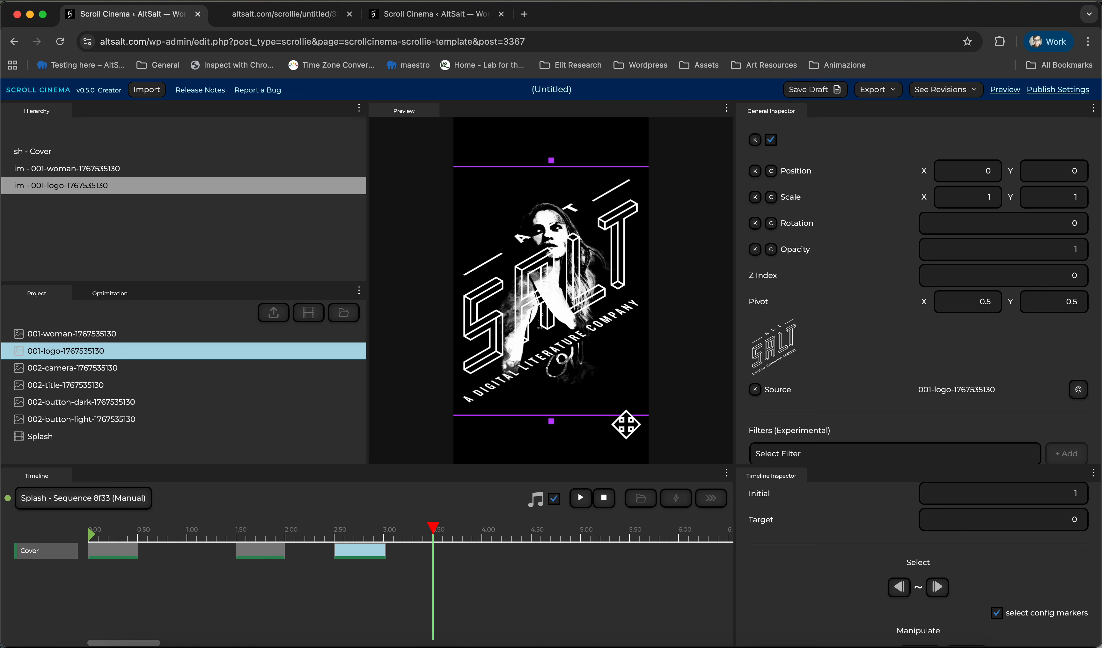
pyautogui.moveTo(625, 427); pyautogui.dragTo(634, 360)
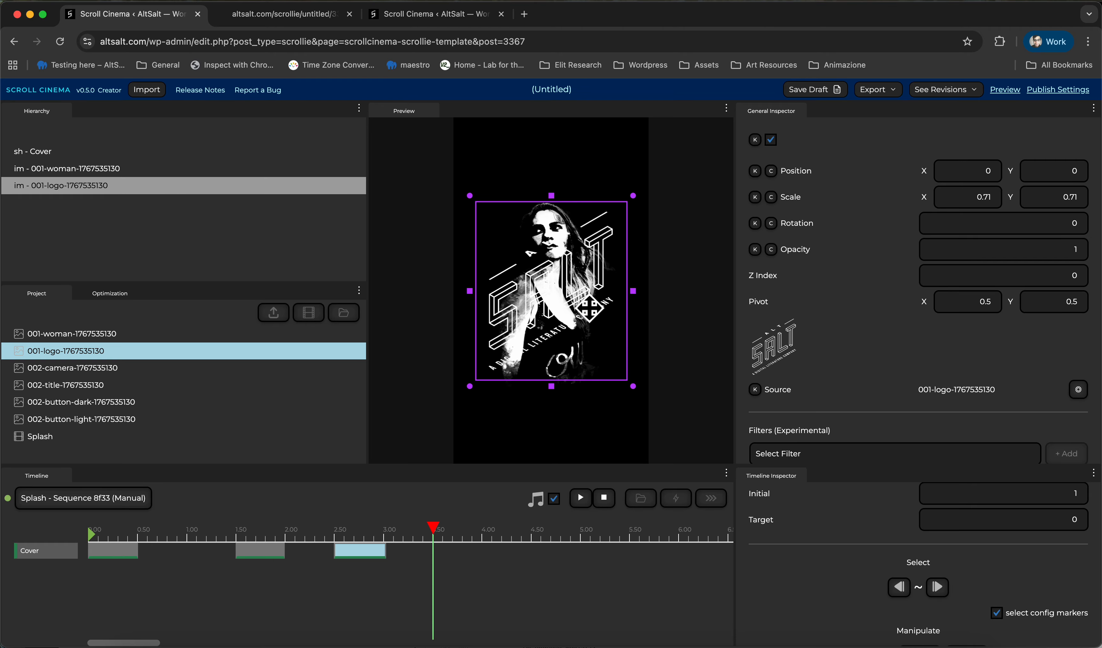
# Create active-state keyframe tracks for the woman and logo images, and key the woman image as active at 0.00.
pyautogui.moveTo(412, 532); pyautogui.dragTo(385, 545)
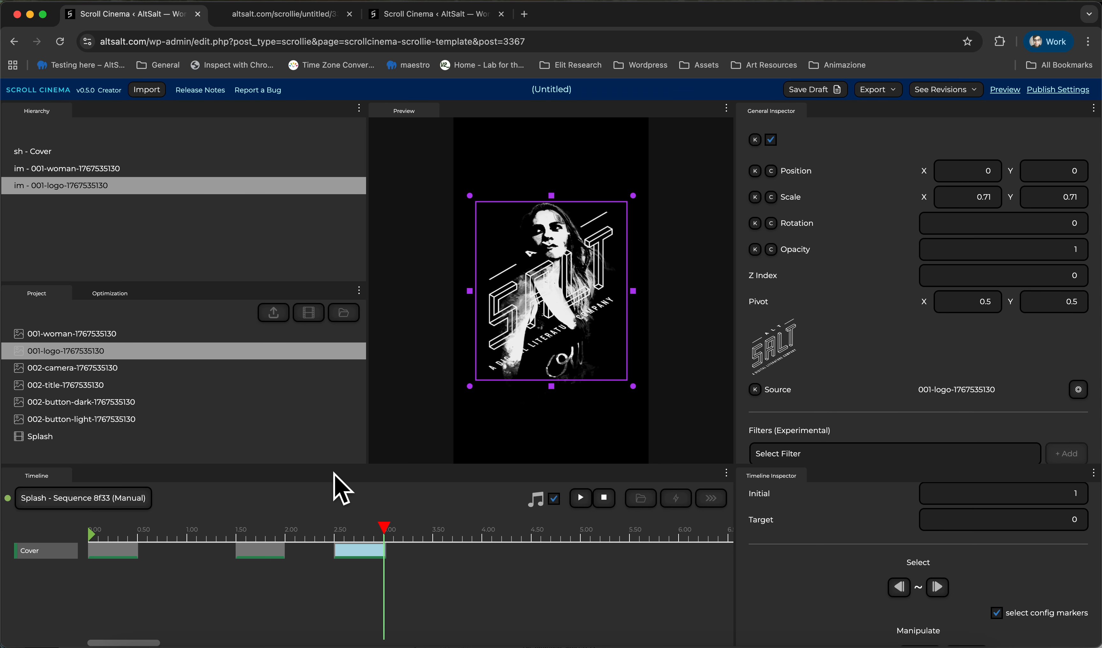
pyautogui.moveTo(214, 531); pyautogui.dragTo(55, 522)
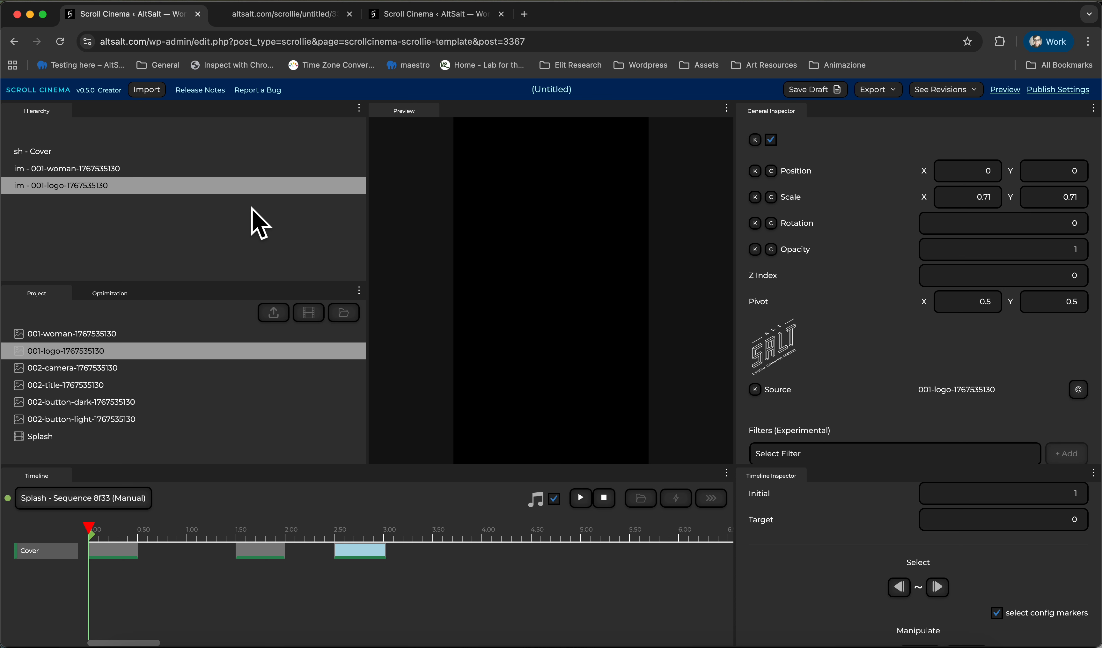
pyautogui.click(206, 162)
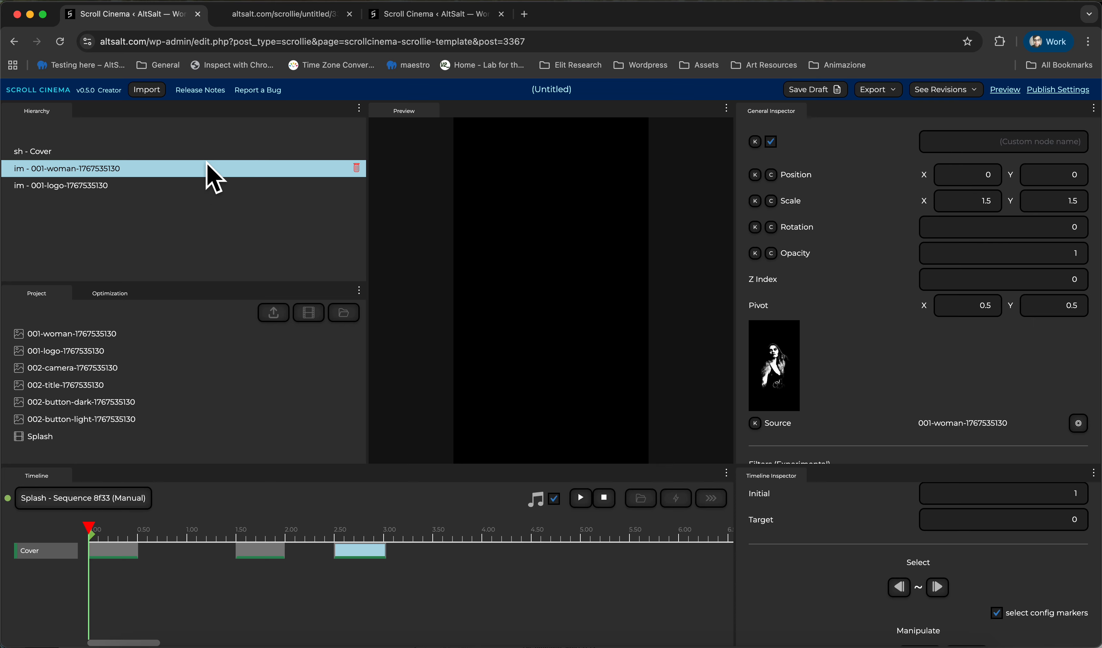
pyautogui.keyDown('shift'); pyautogui.click(196, 179); pyautogui.keyUp('shift')
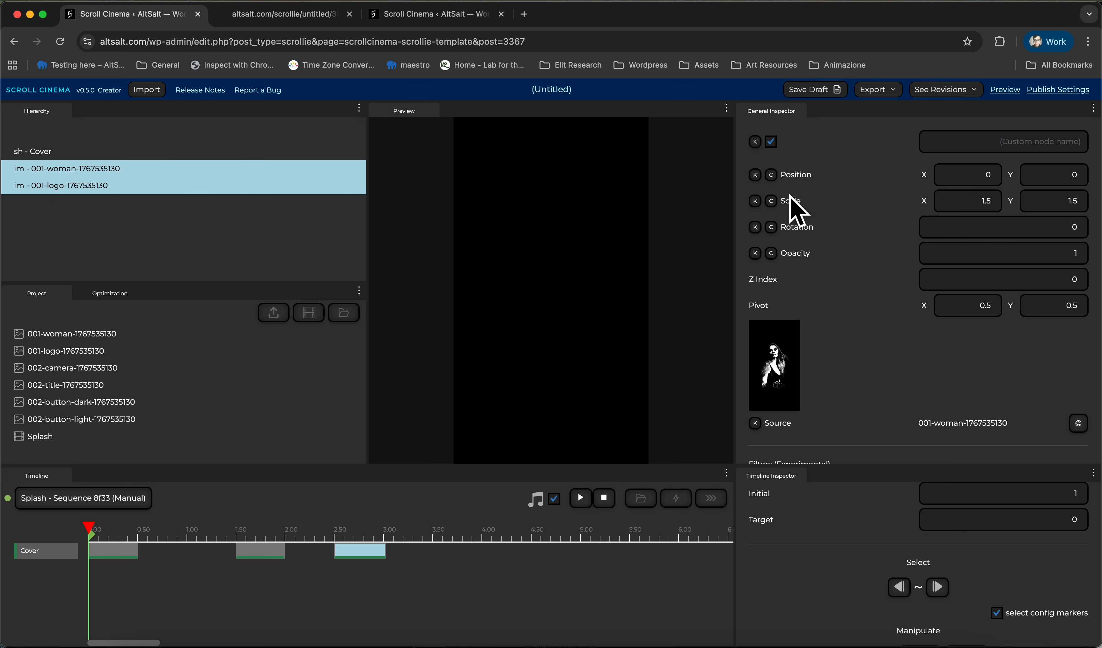
pyautogui.click(755, 141)
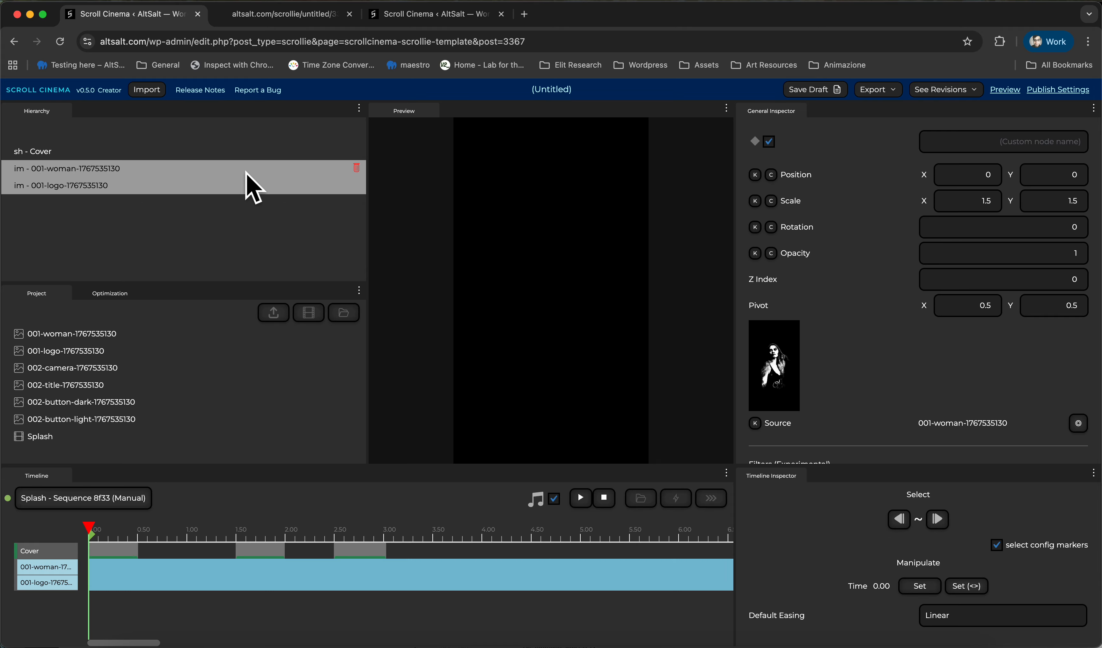
pyautogui.click(216, 166)
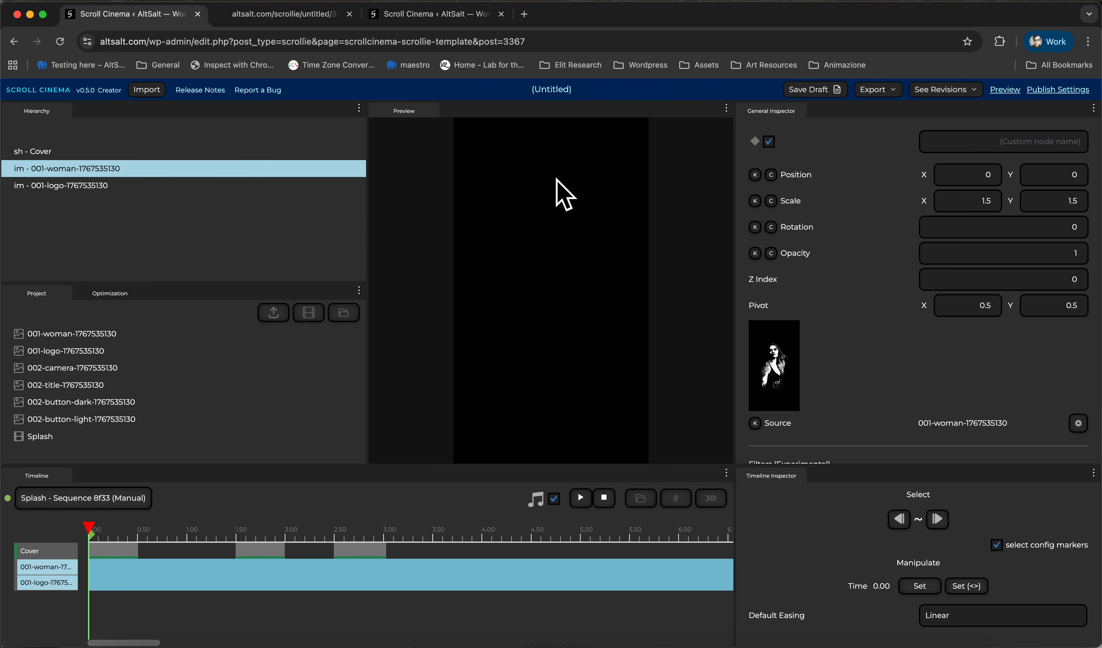
pyautogui.click(754, 145)
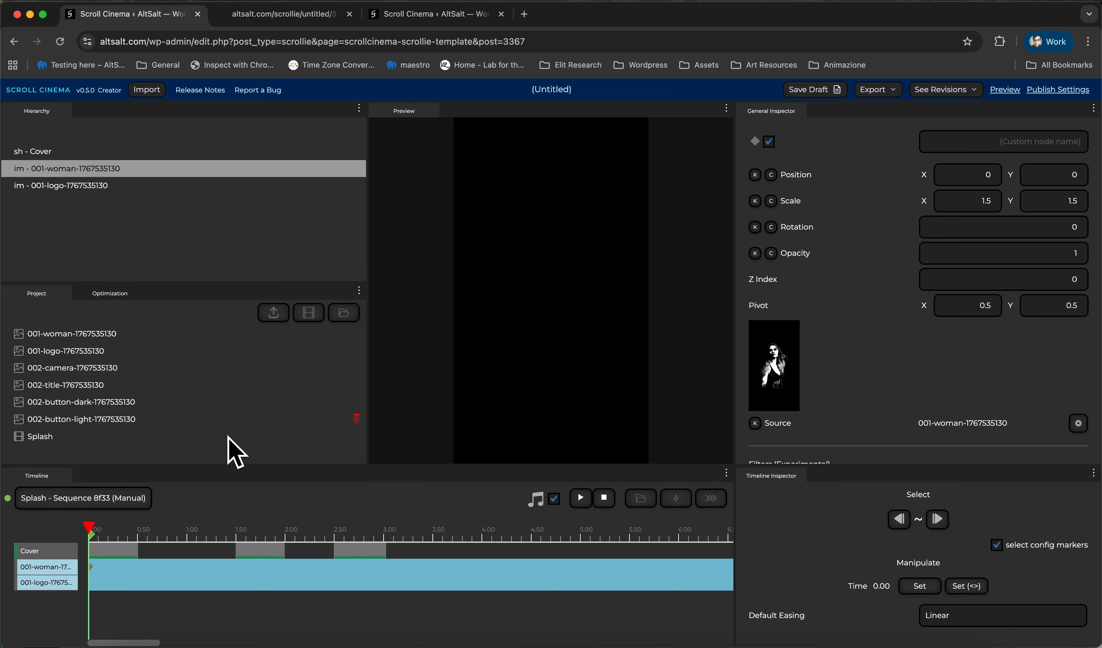
# Key the logo image as inactive at 0.00 and move the playhead to 2.00.
pyautogui.click(121, 194)
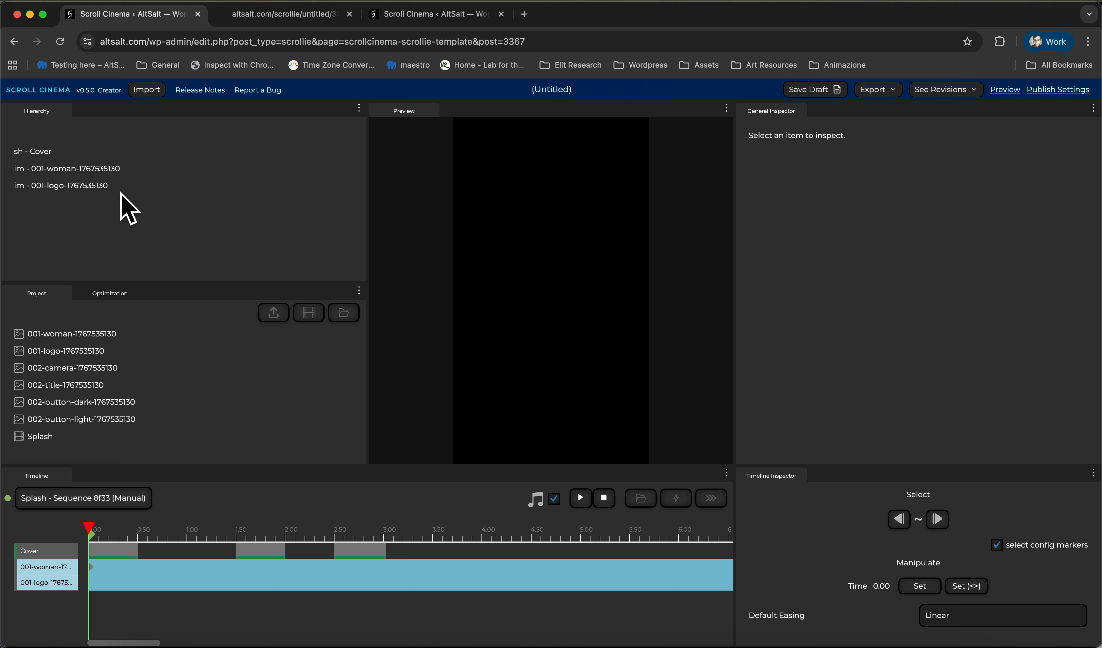
pyautogui.click(108, 191)
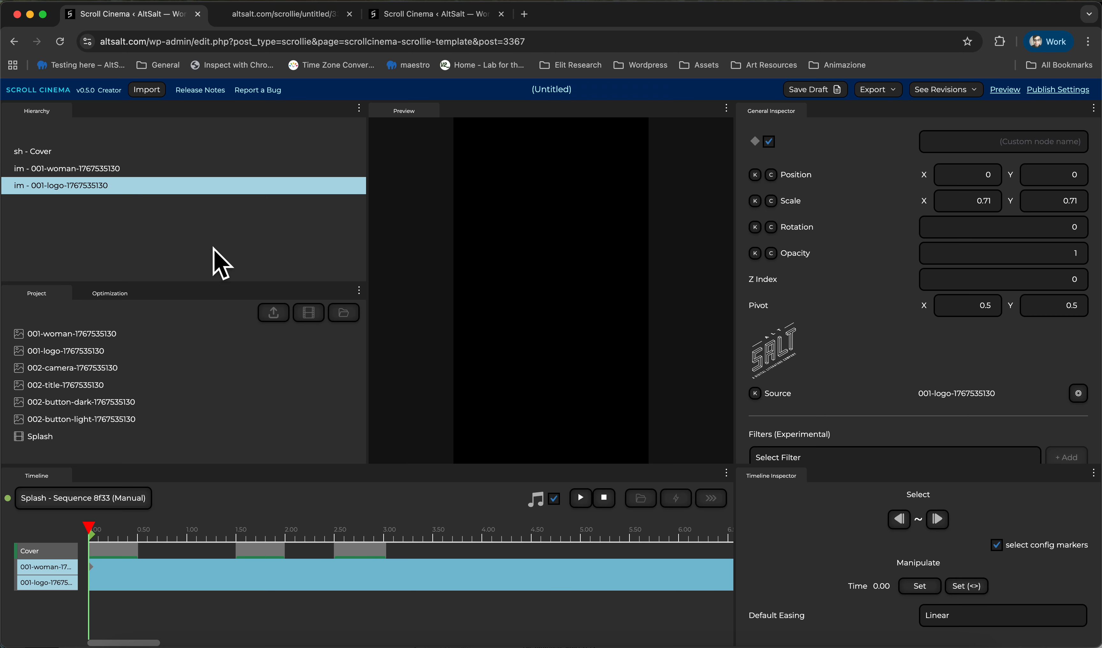
pyautogui.click(770, 143)
pyautogui.moveTo(149, 530); pyautogui.dragTo(290, 555)
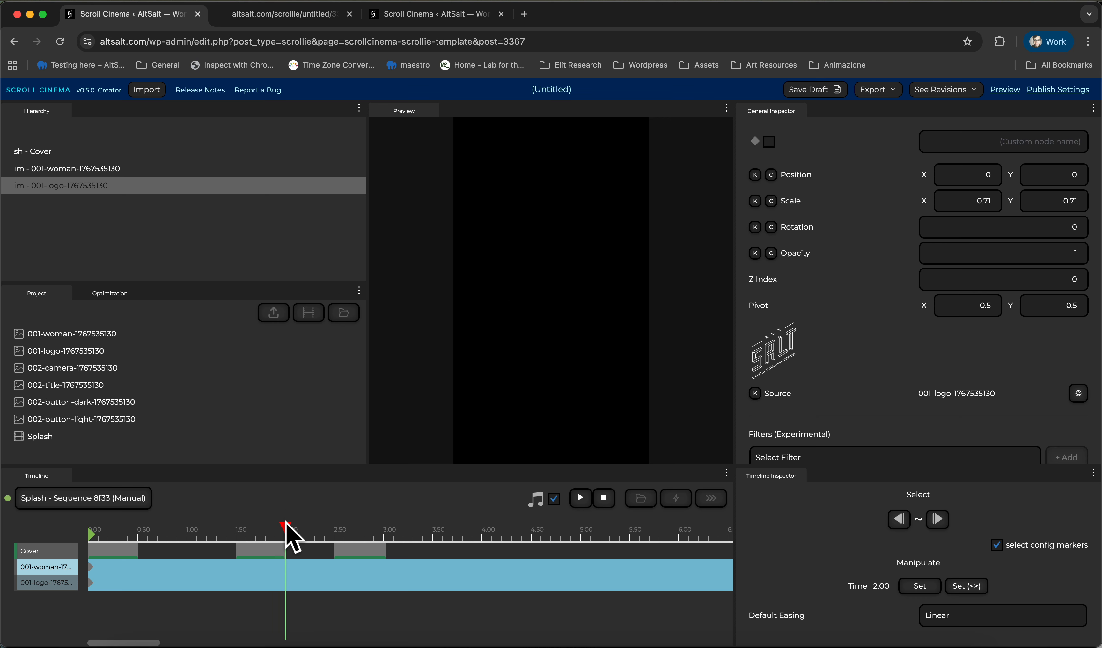
# Key the woman image as inactive and the logo image as active at 2.00.
pyautogui.click(196, 169)
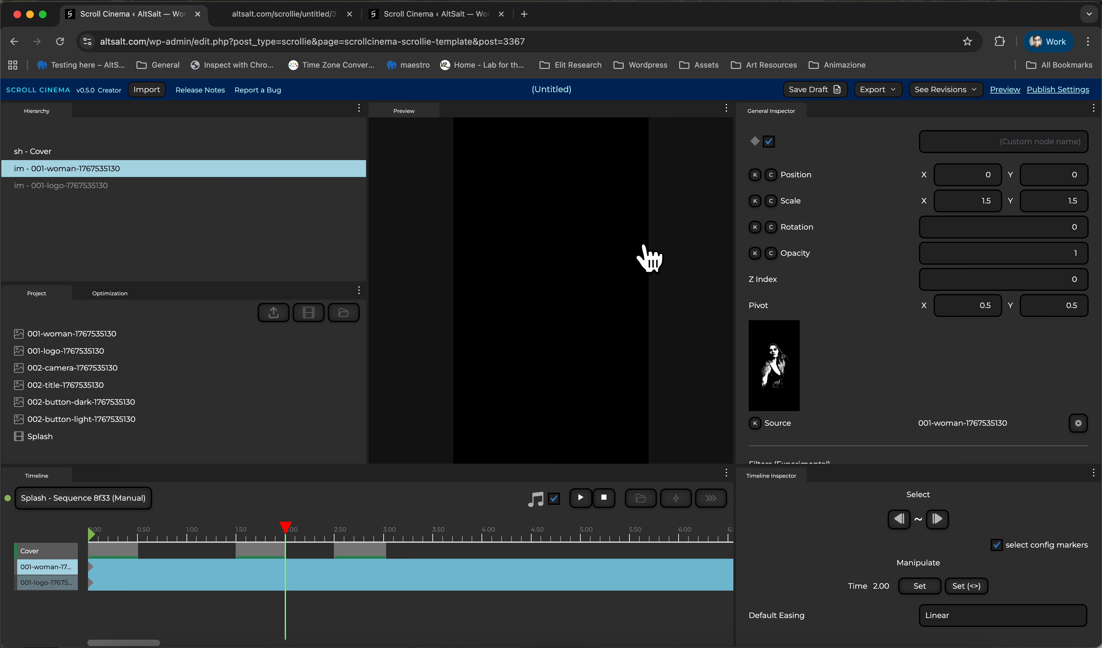
pyautogui.click(771, 143)
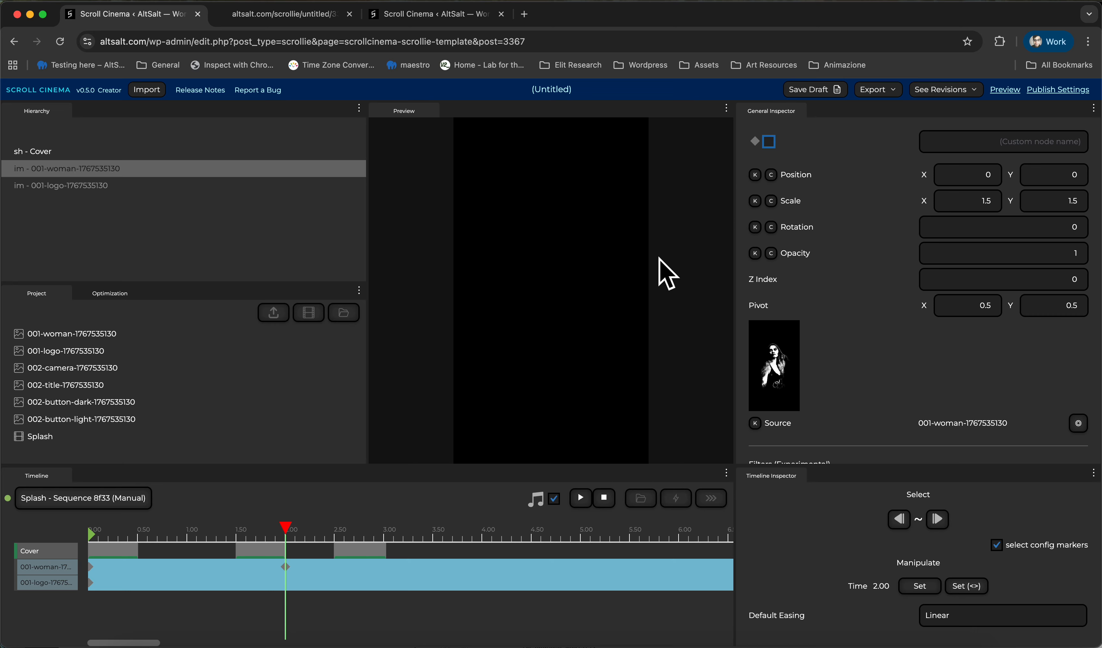
pyautogui.click(254, 186)
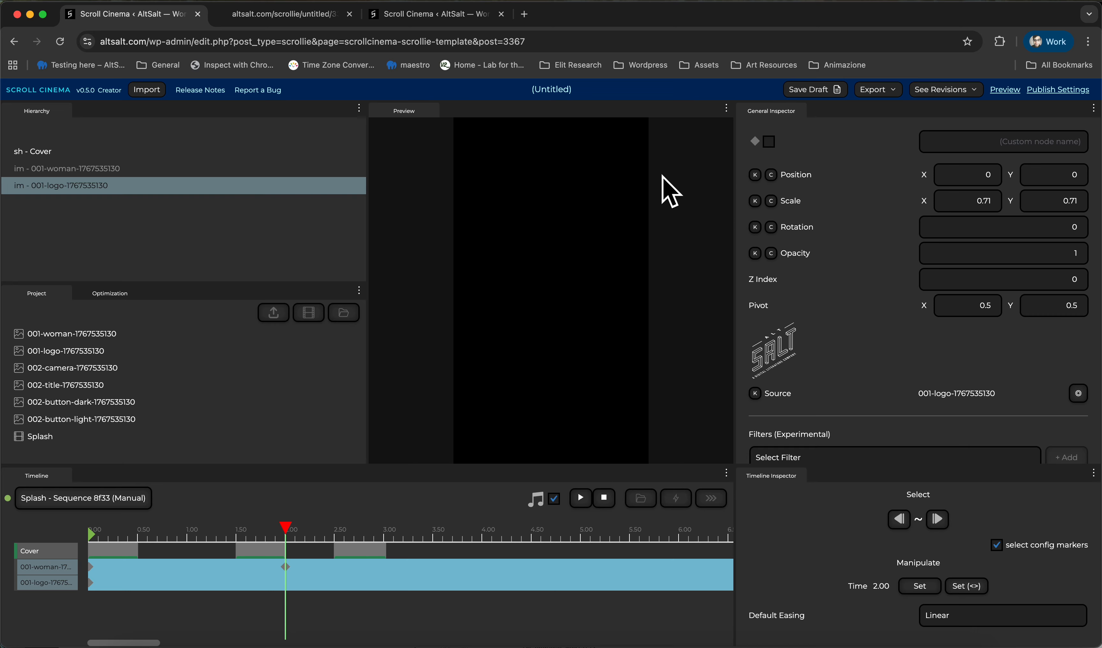
pyautogui.click(770, 143)
# Scrub the sequence to about 3.58 and inspect the logo image against the canvas.
pyautogui.moveTo(294, 531); pyautogui.dragTo(358, 532)
pyautogui.click(171, 258)
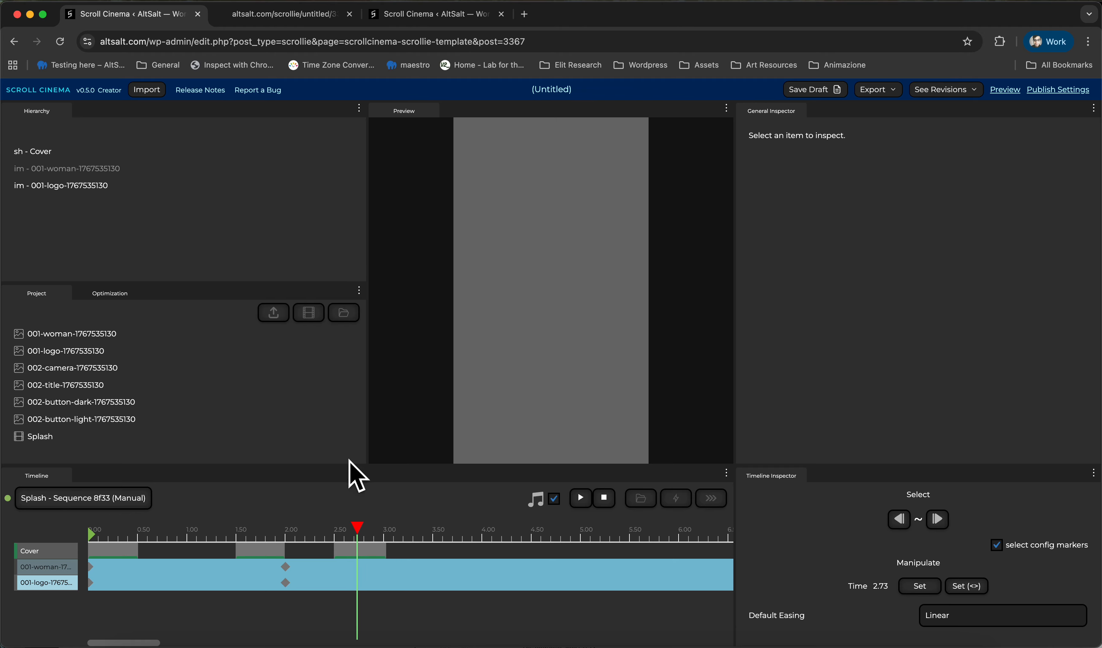
pyautogui.moveTo(337, 532); pyautogui.dragTo(444, 536)
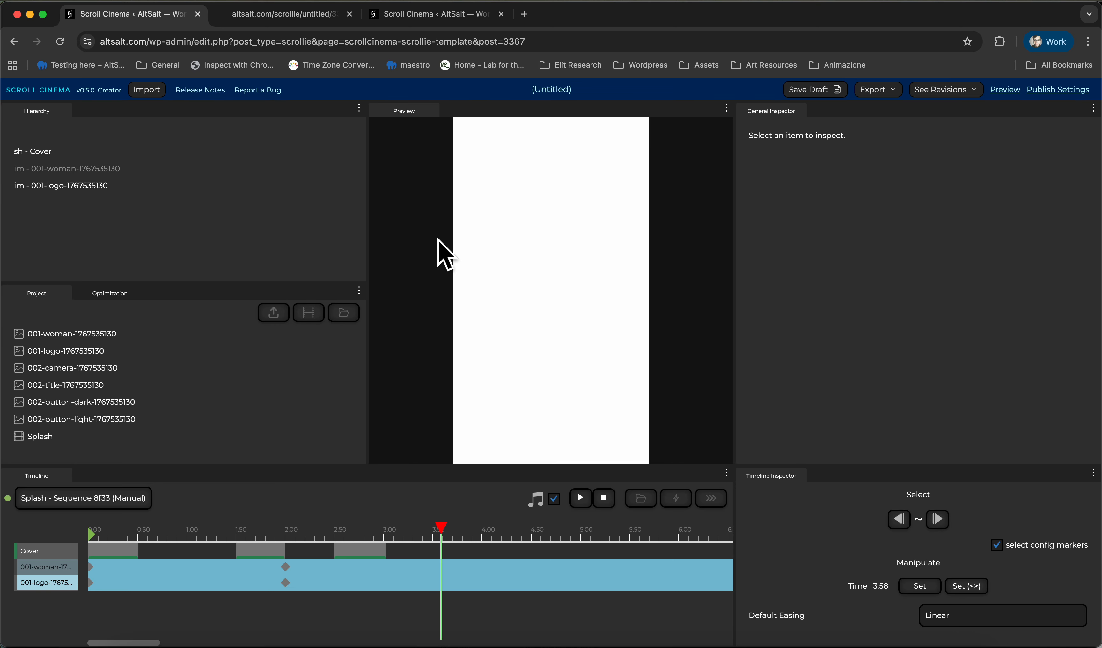
pyautogui.click(164, 184)
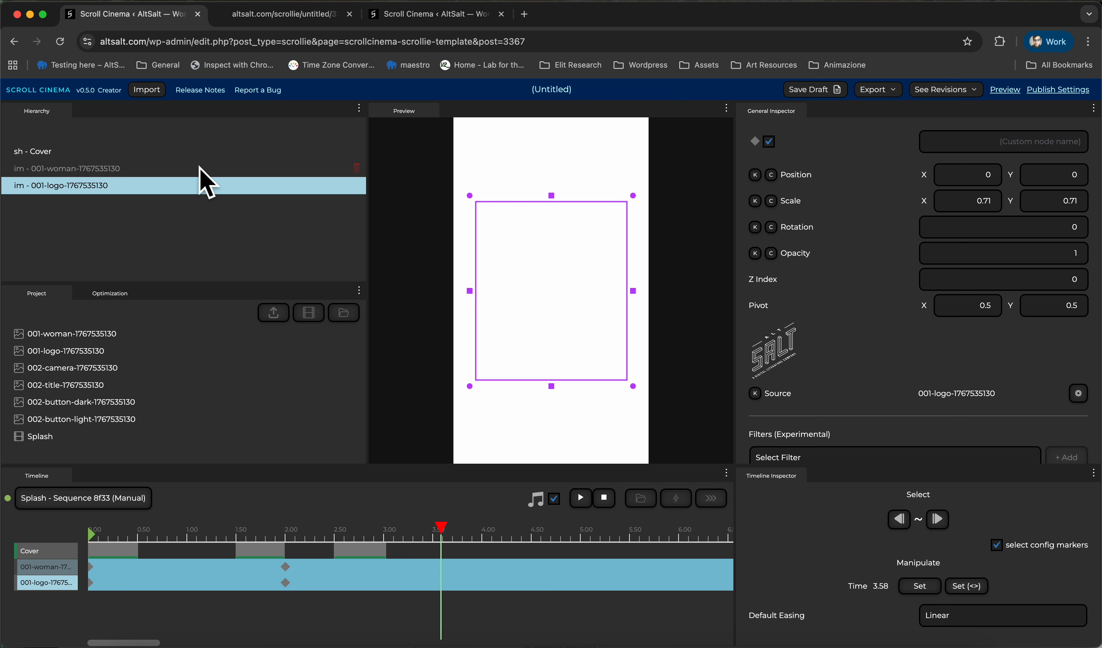
pyautogui.click(212, 201)
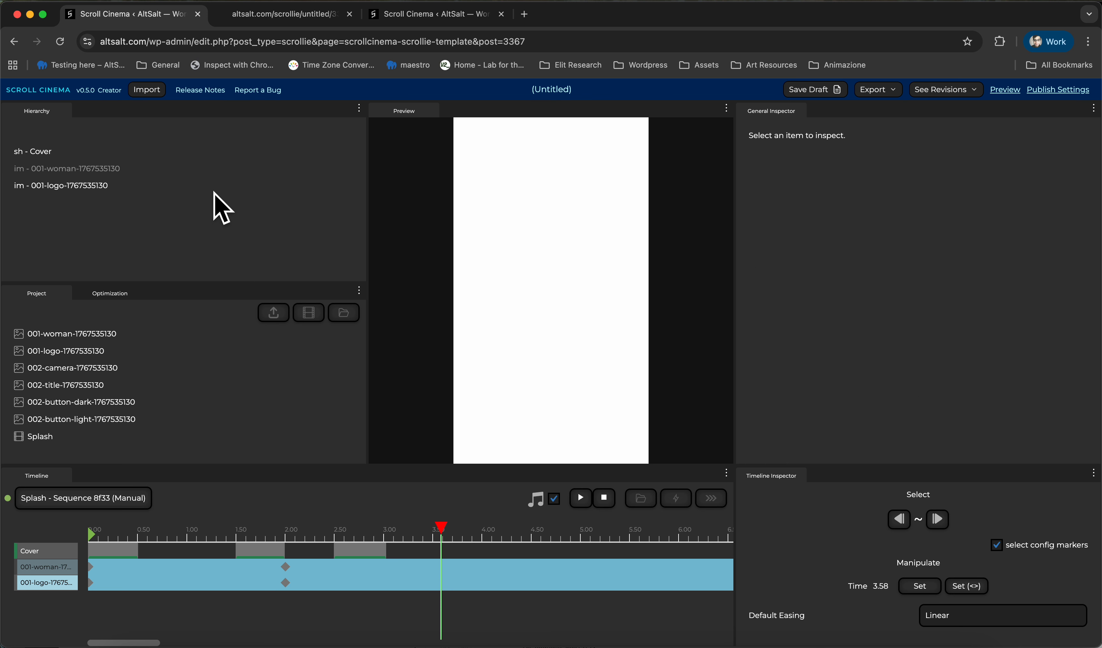
pyautogui.click(201, 182)
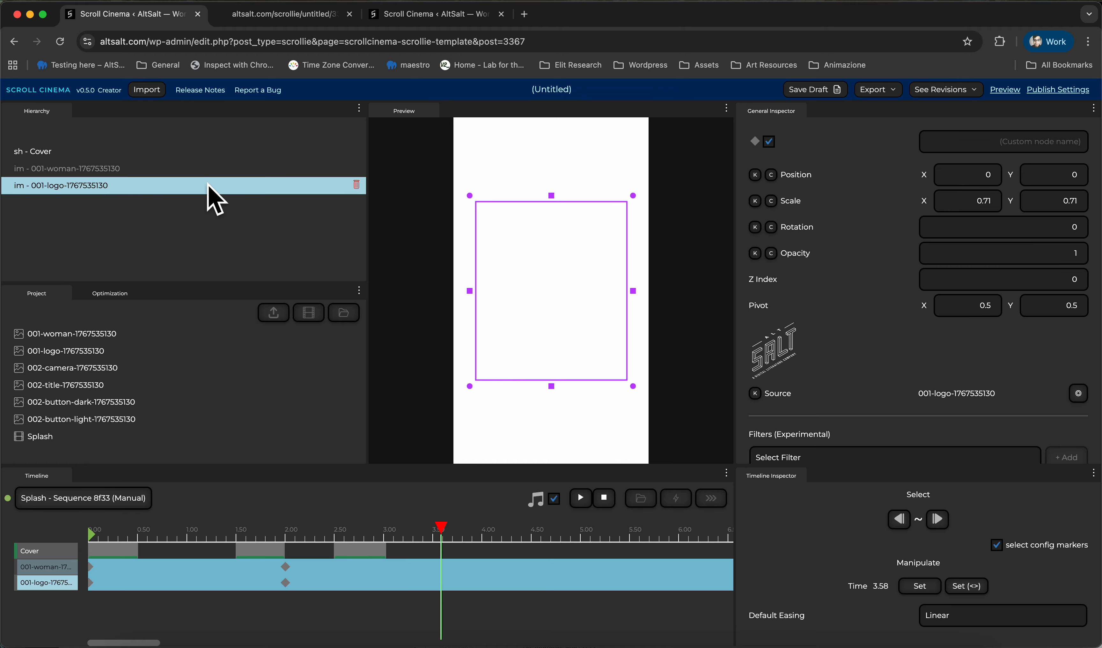
# Add a rectangle shape to the scene and name it Background.
pyautogui.click(315, 128)
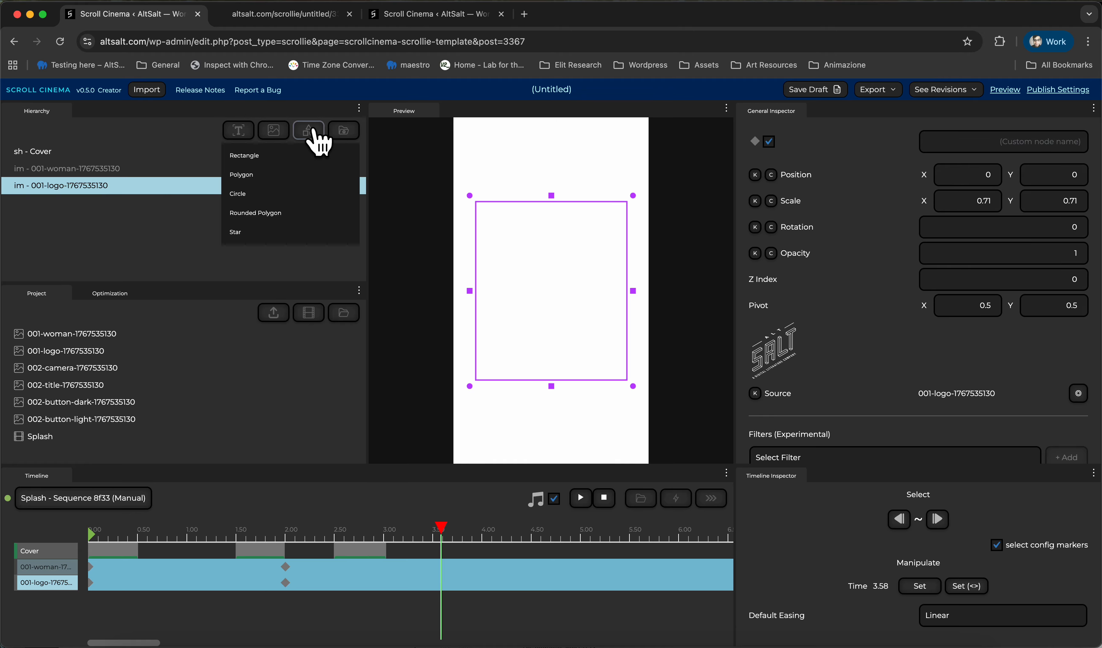
pyautogui.click(316, 169)
pyautogui.doubleClick(215, 204)
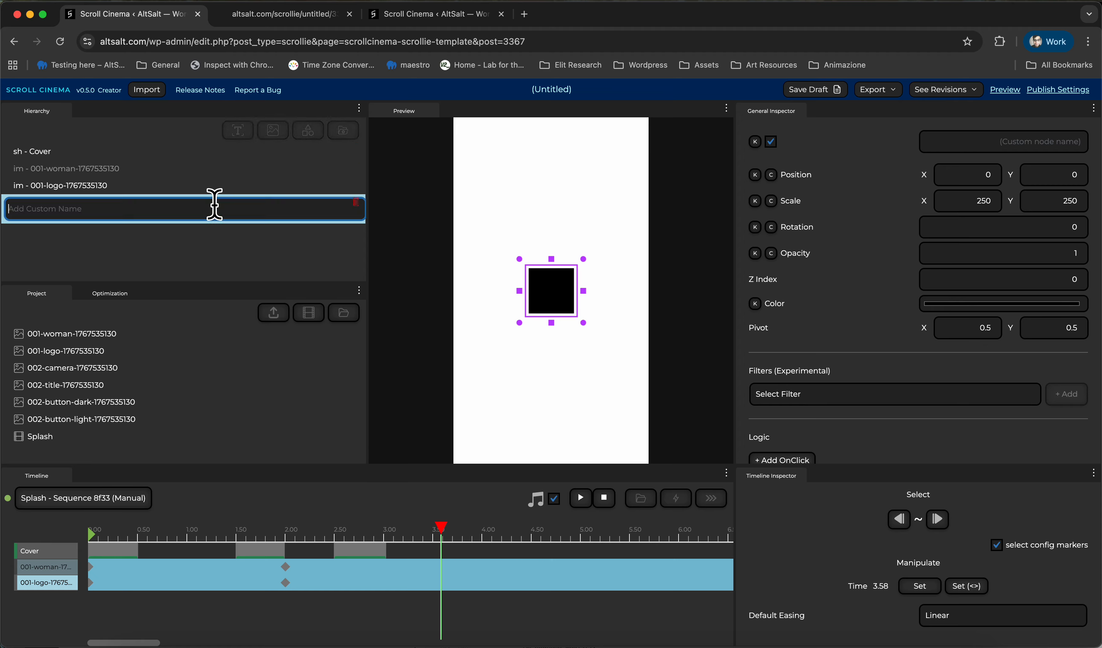
pyautogui.write('Background')
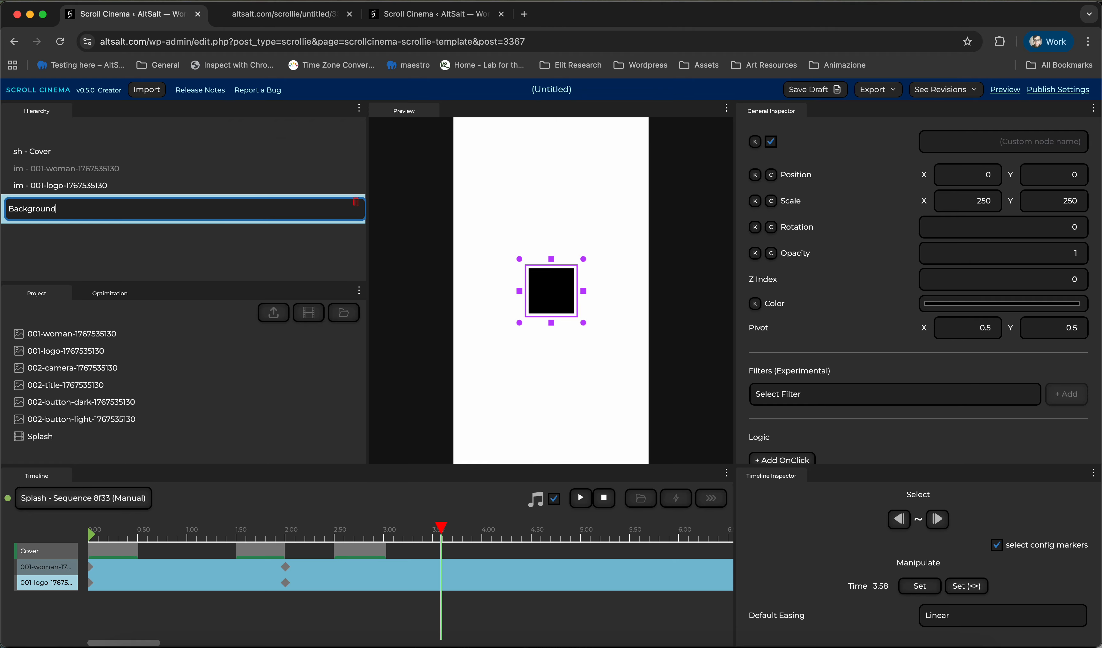
pyautogui.press('Return')
# Set the Background rectangle's scale to 1080 by 1920.
pyautogui.doubleClick(983, 200)
pyautogui.write('1')
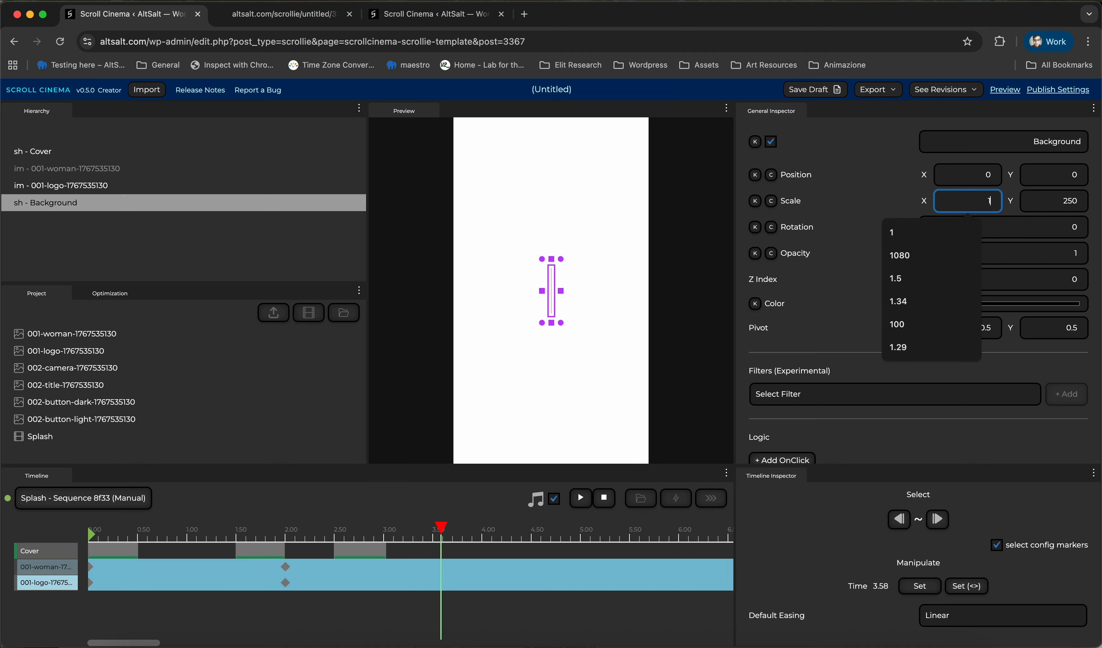
pyautogui.write('080')
pyautogui.press('Tab')
pyautogui.write('1920')
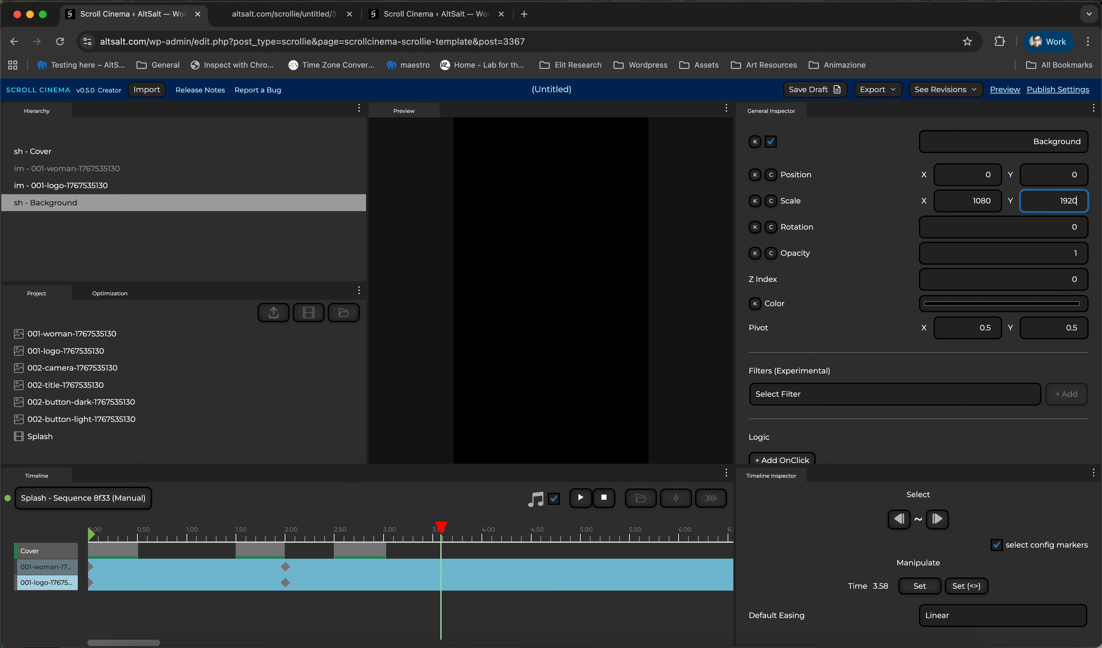
# Group the logo image and the Background rectangle under a parent group named Logo group.
pyautogui.click(216, 185)
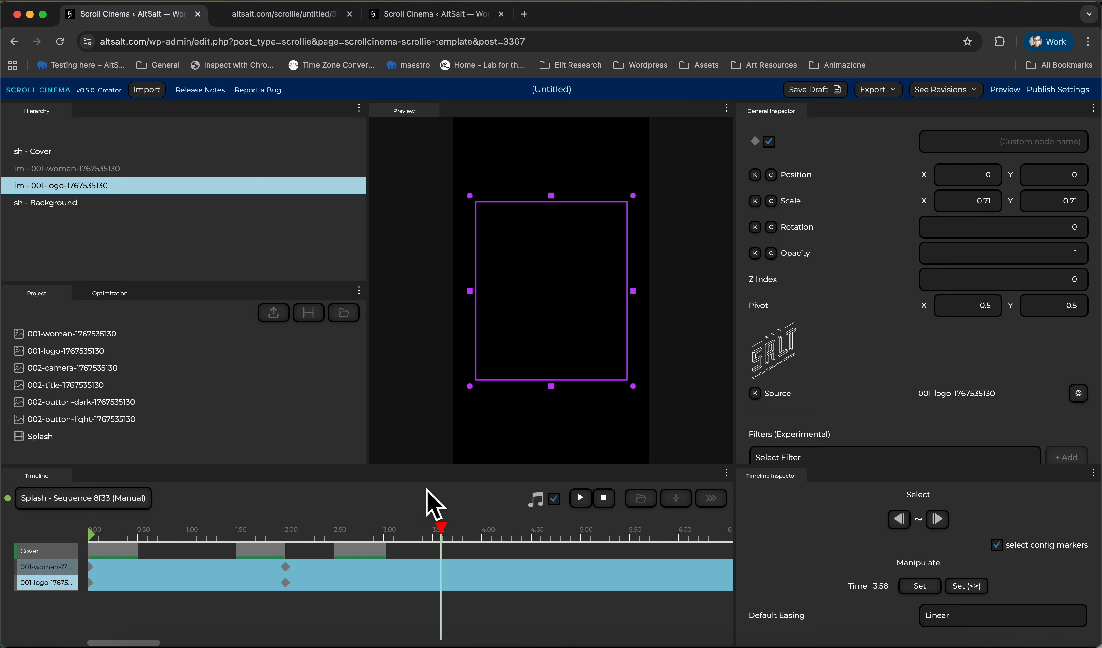
pyautogui.moveTo(437, 528); pyautogui.dragTo(439, 552)
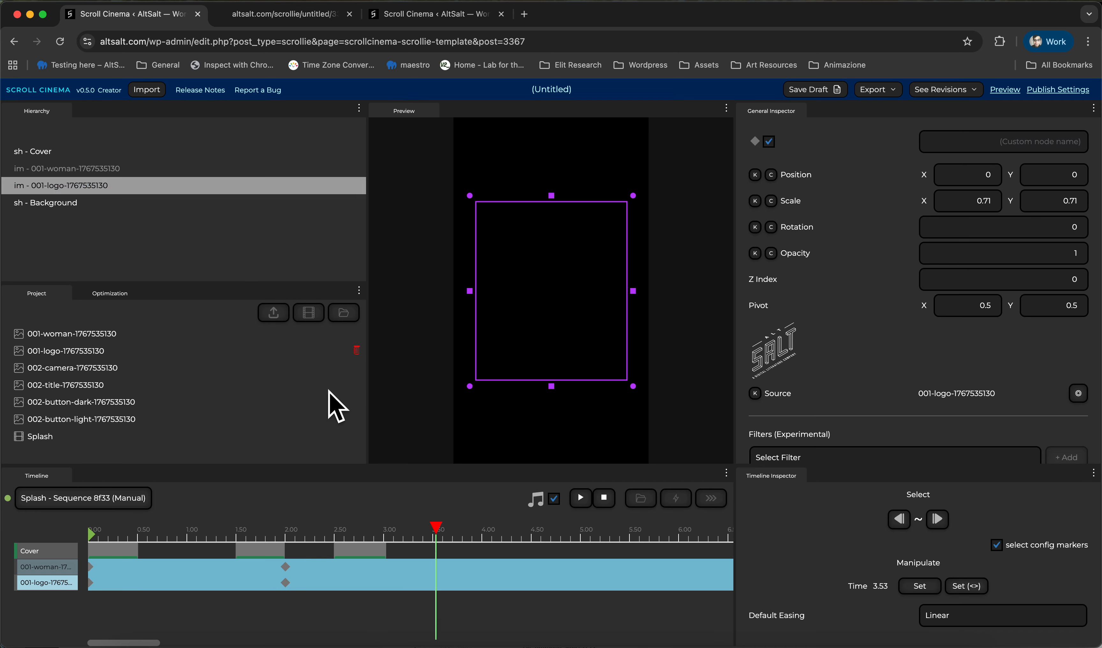
pyautogui.click(163, 204)
pyautogui.keyDown('shift'); pyautogui.click(176, 186); pyautogui.keyUp('shift')
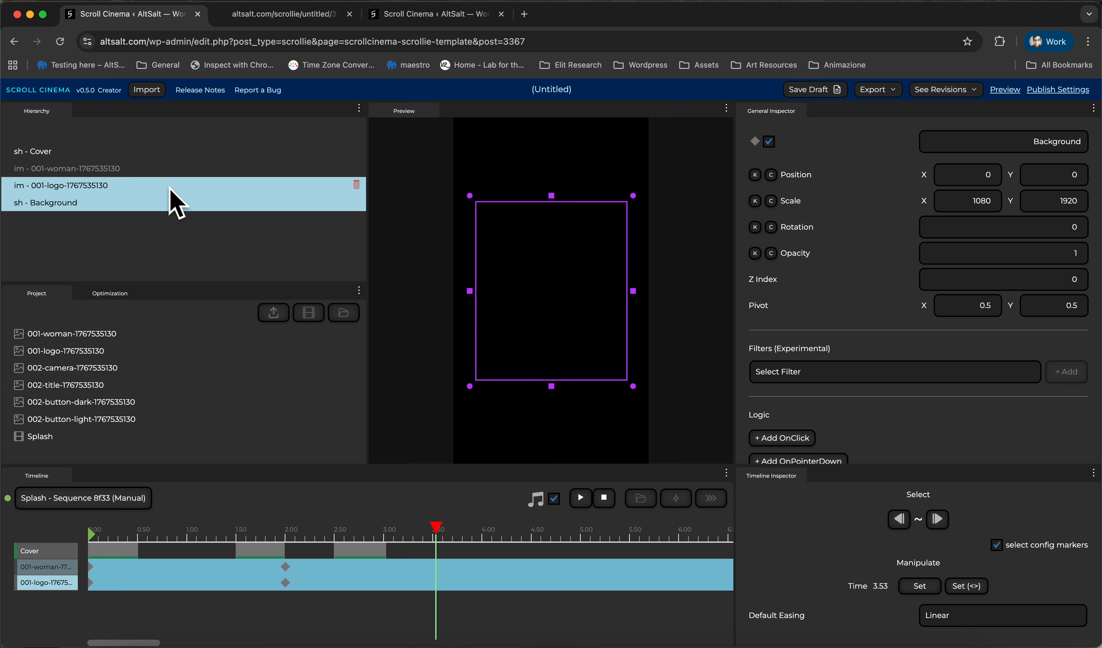
pyautogui.click(342, 131)
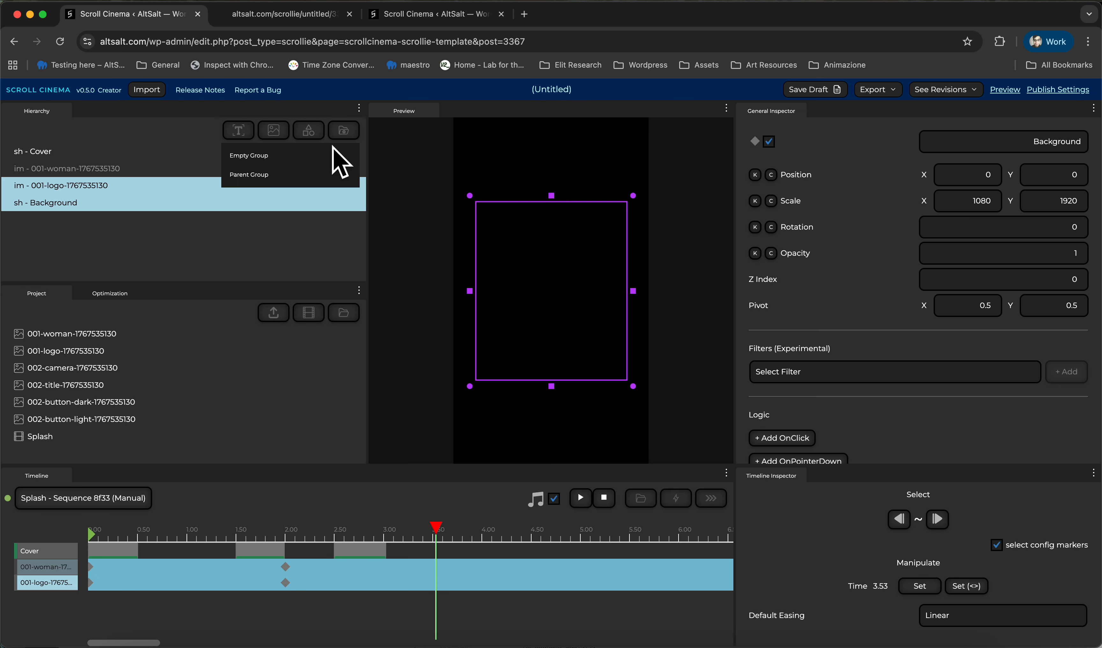
pyautogui.click(314, 176)
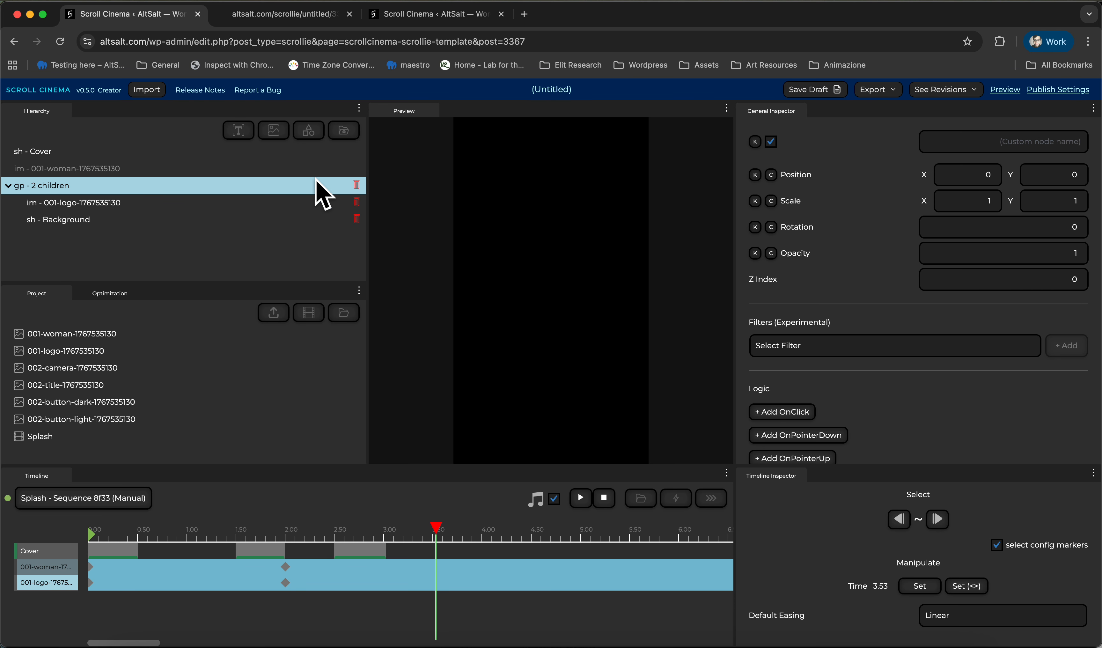
pyautogui.doubleClick(167, 185)
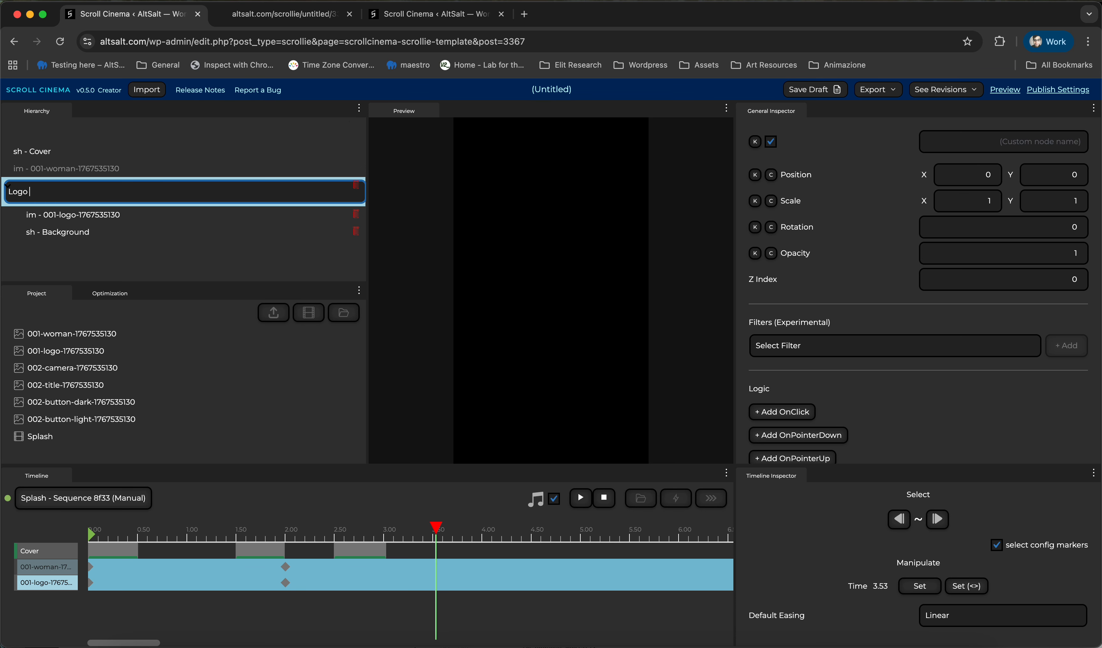
pyautogui.press('Return')
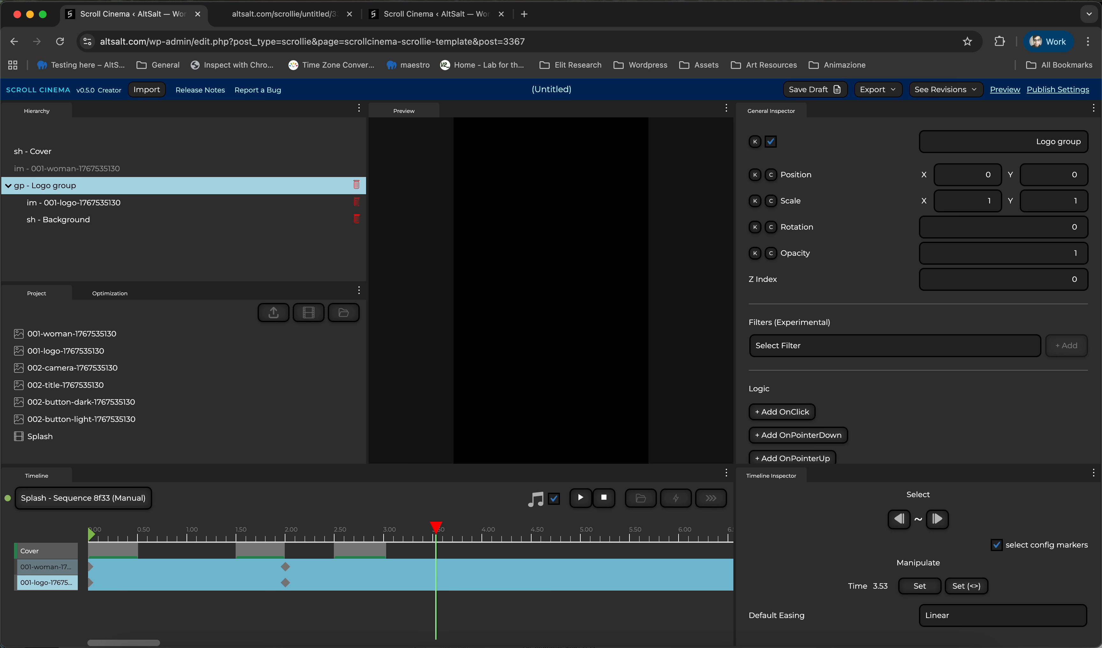
# Reorder Logo group so the Background rectangle is listed before the logo image and sits behind it.
pyautogui.click(114, 220)
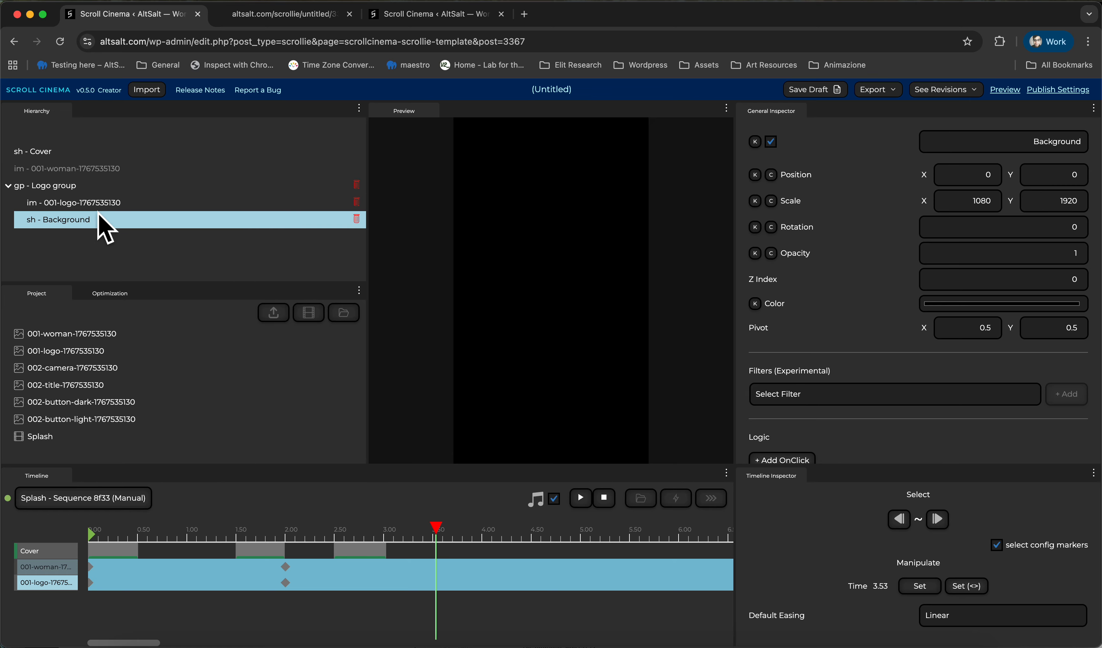
pyautogui.moveTo(98, 218); pyautogui.dragTo(108, 196)
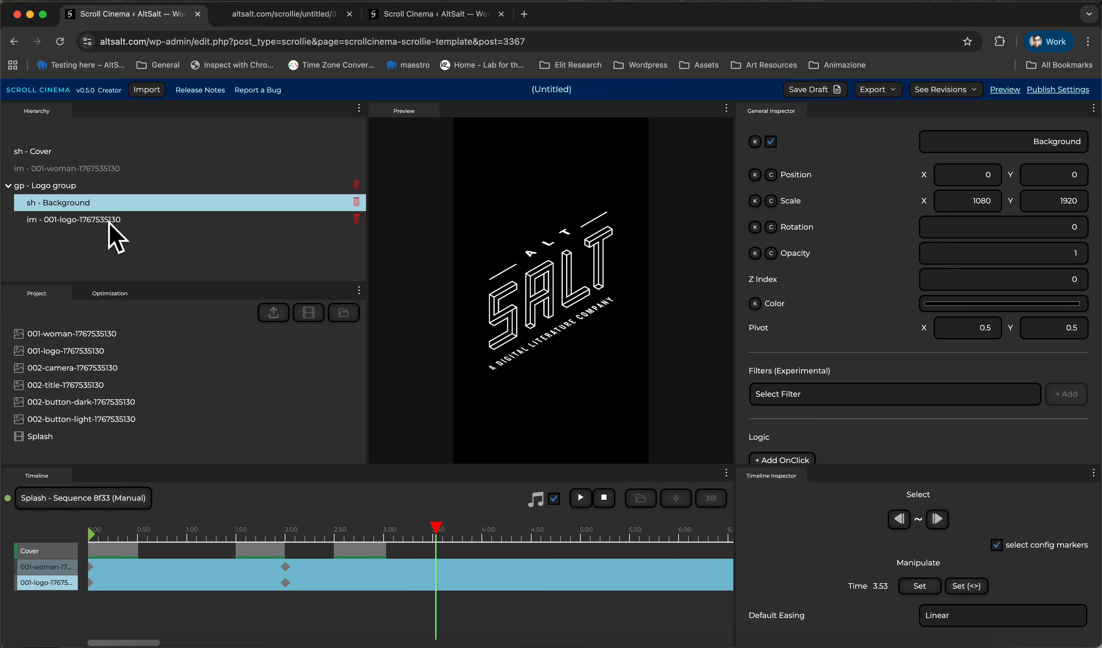
pyautogui.click(111, 224)
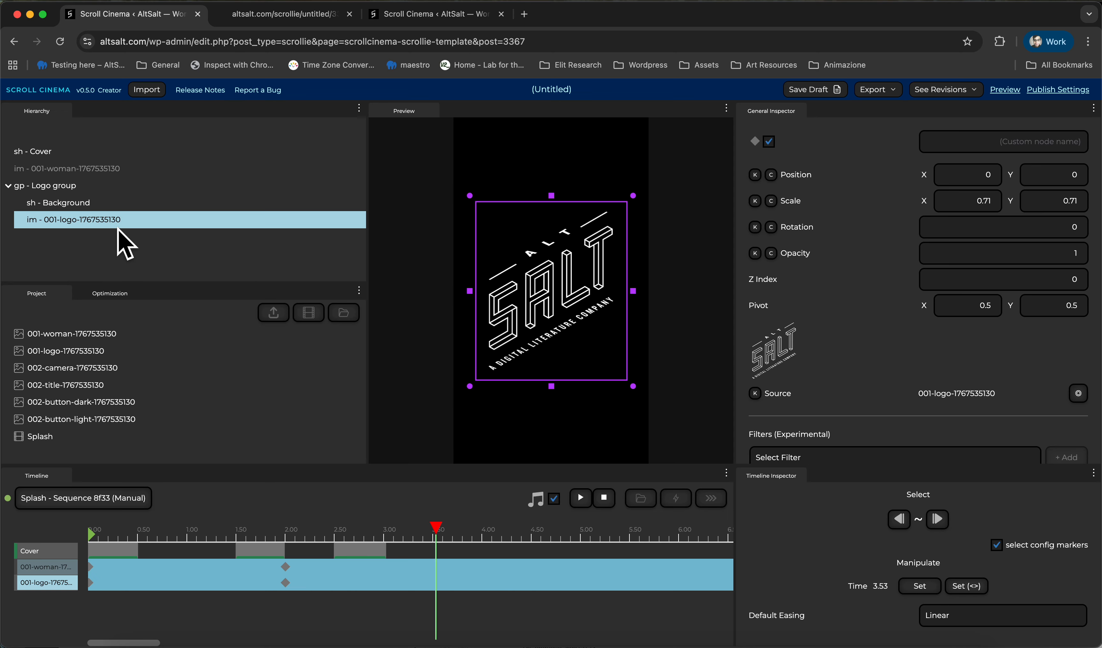
pyautogui.click(115, 203)
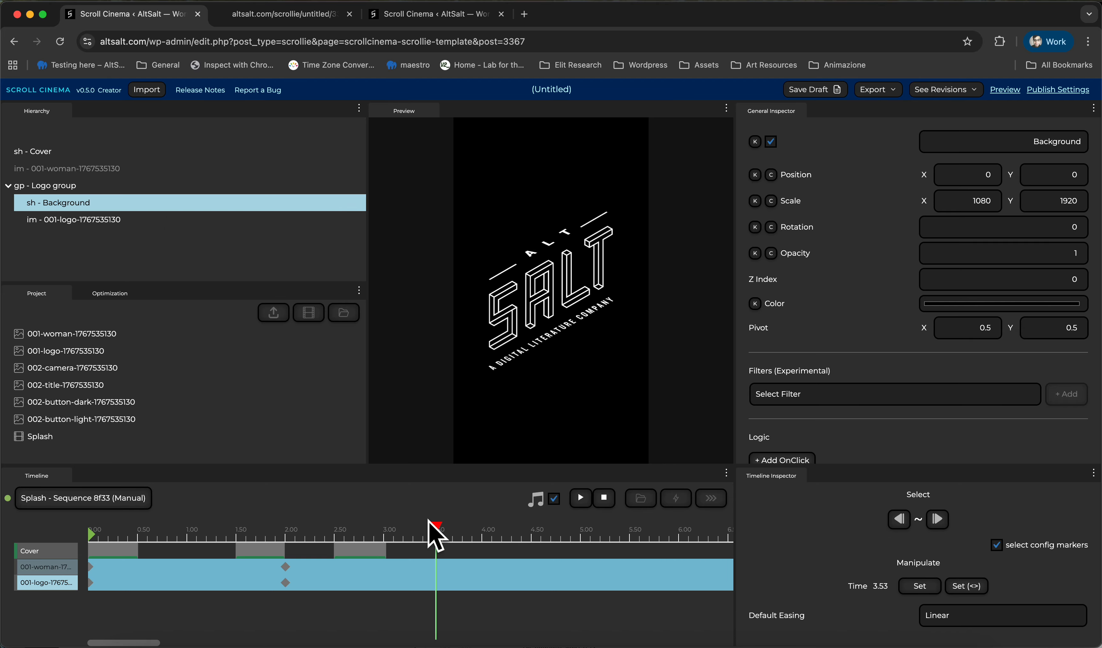
# Scrub back to about 1.66 and examine Logo group and its Background rectangle at that time.
pyautogui.moveTo(436, 527); pyautogui.dragTo(252, 537)
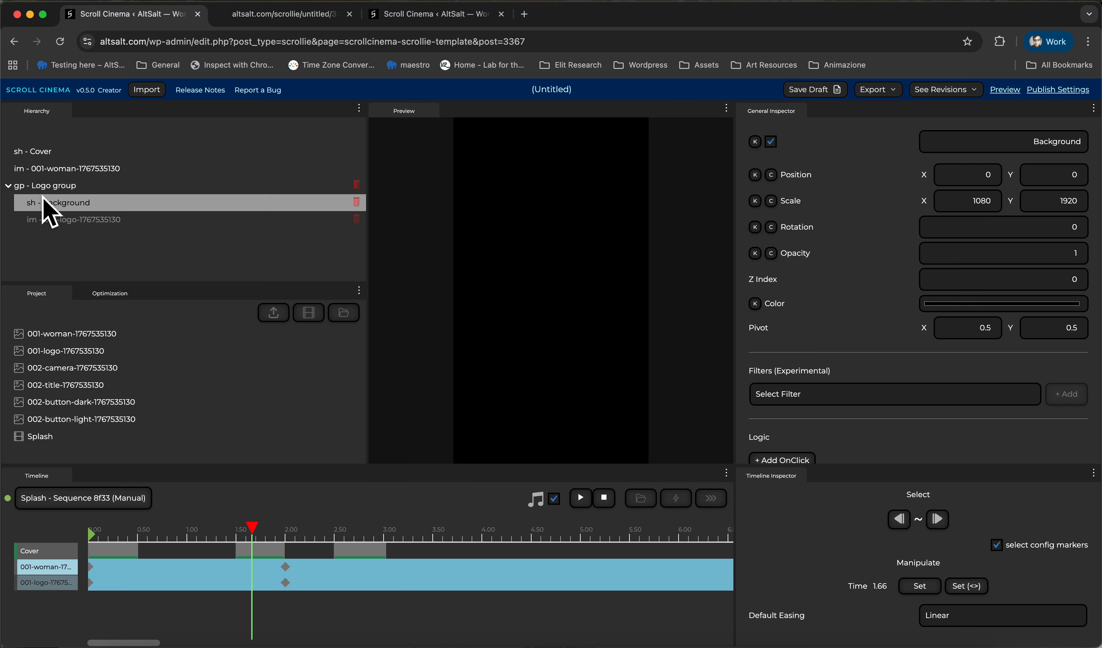
pyautogui.click(8, 186)
pyautogui.click(102, 242)
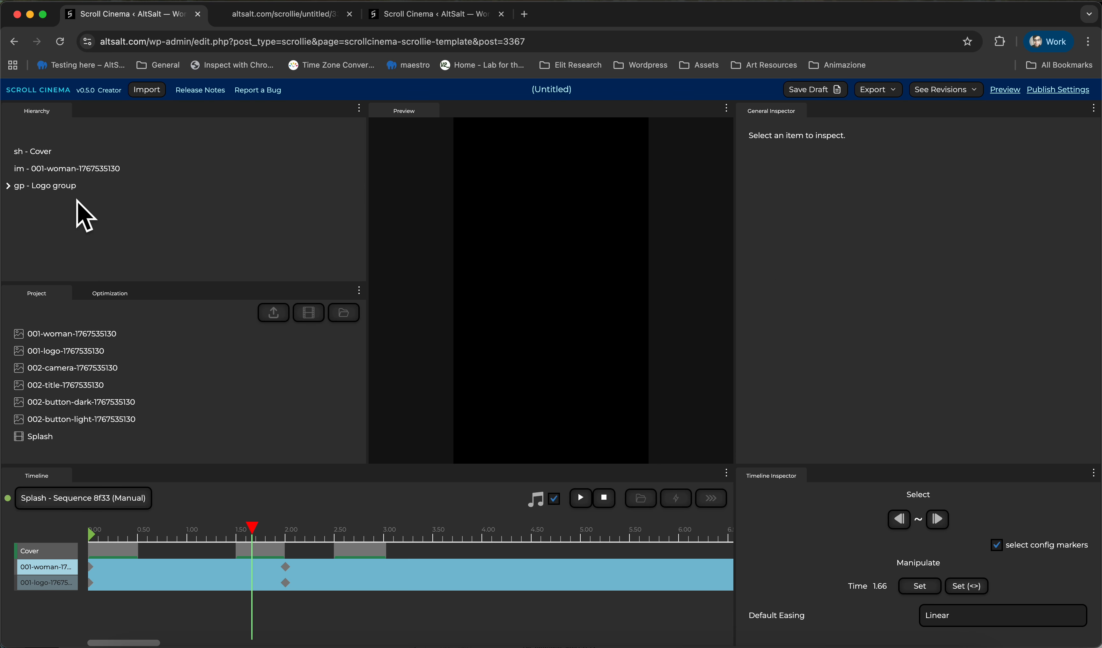
pyautogui.click(53, 186)
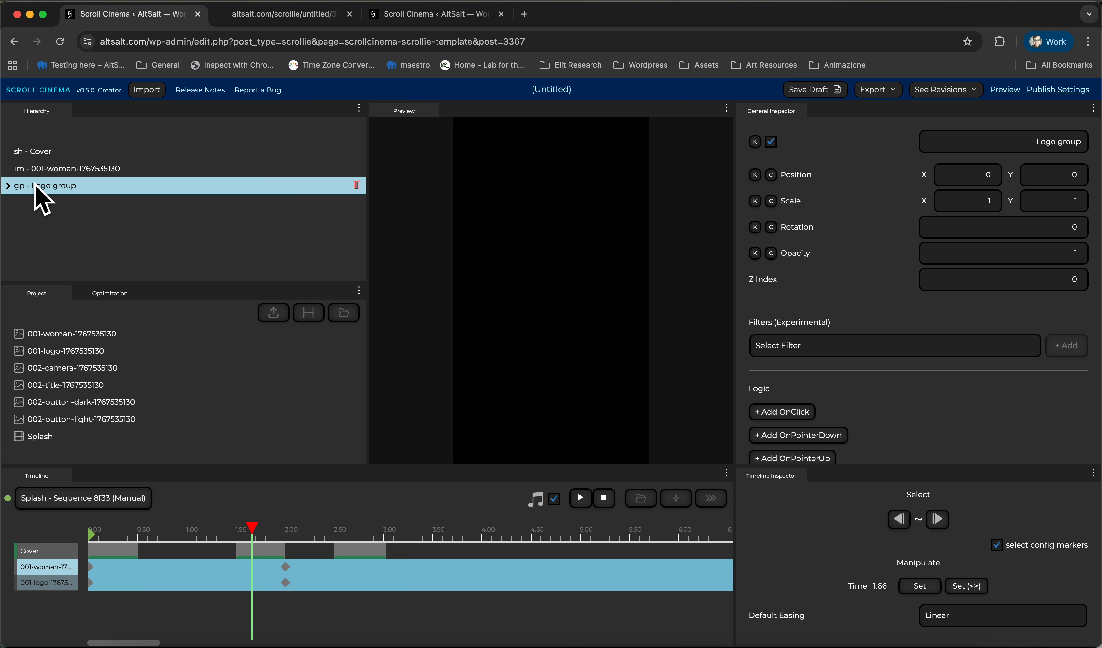
pyautogui.click(7, 186)
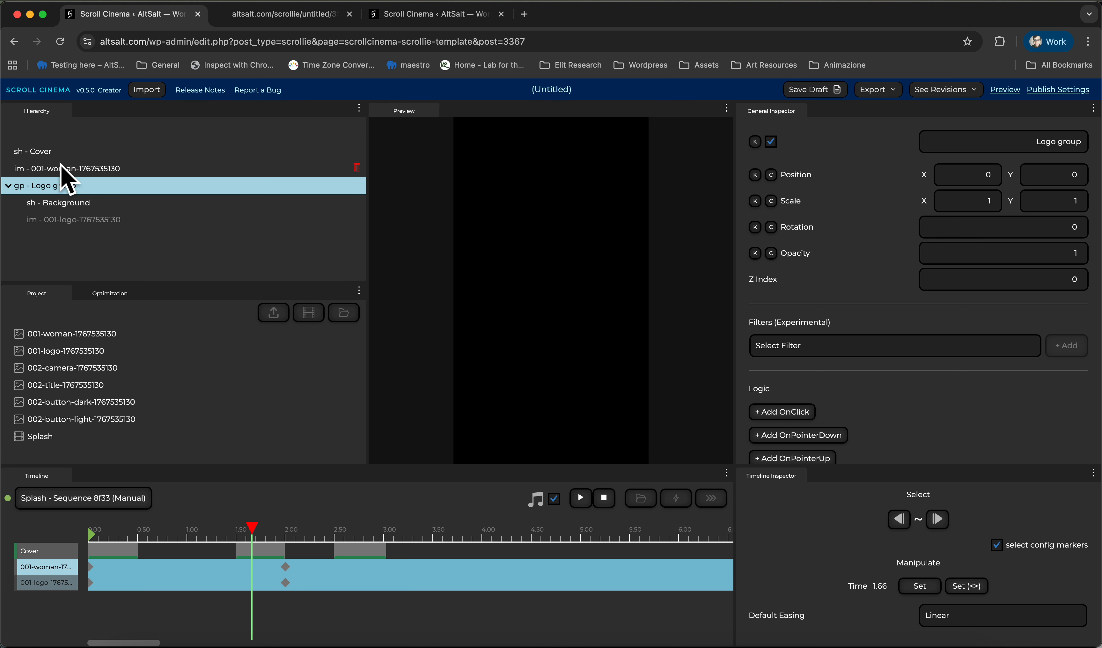
pyautogui.click(80, 209)
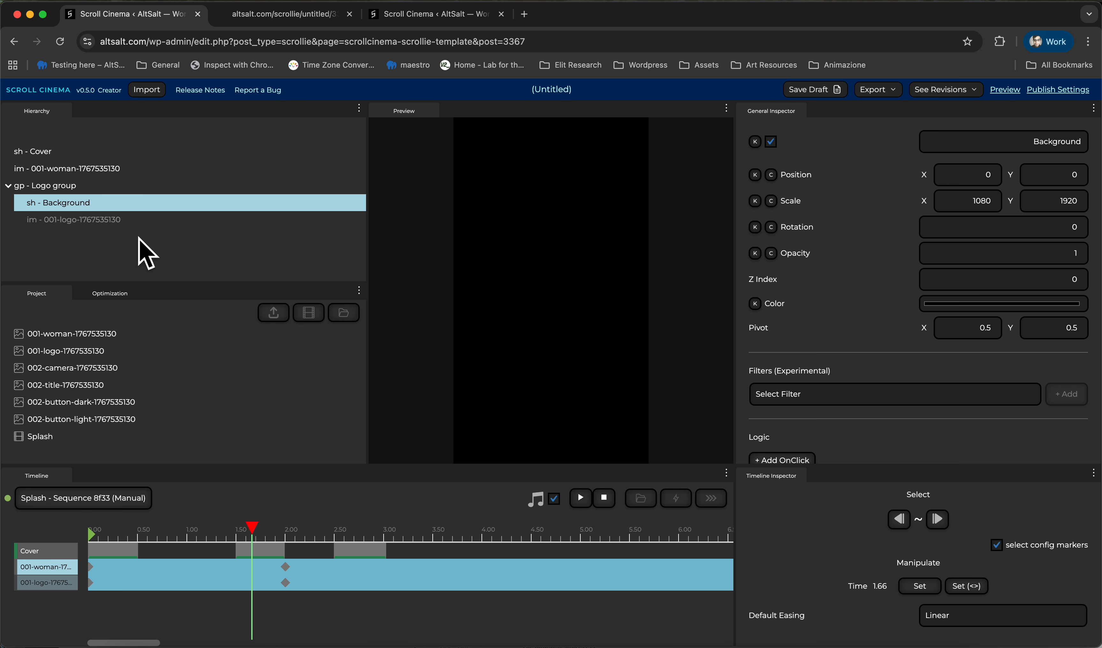
# Delete the logo image's active-state track from the timeline and set the logo image as active.
pyautogui.click(138, 222)
pyautogui.click(66, 584)
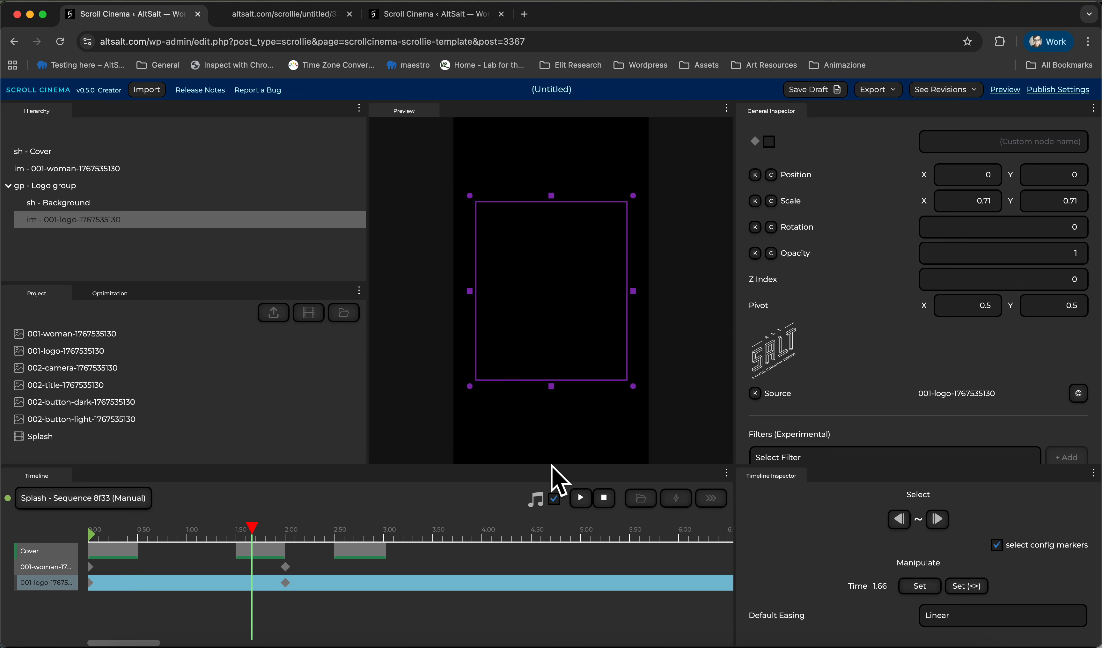
pyautogui.scroll(3, 839, 527)
pyautogui.click(787, 500)
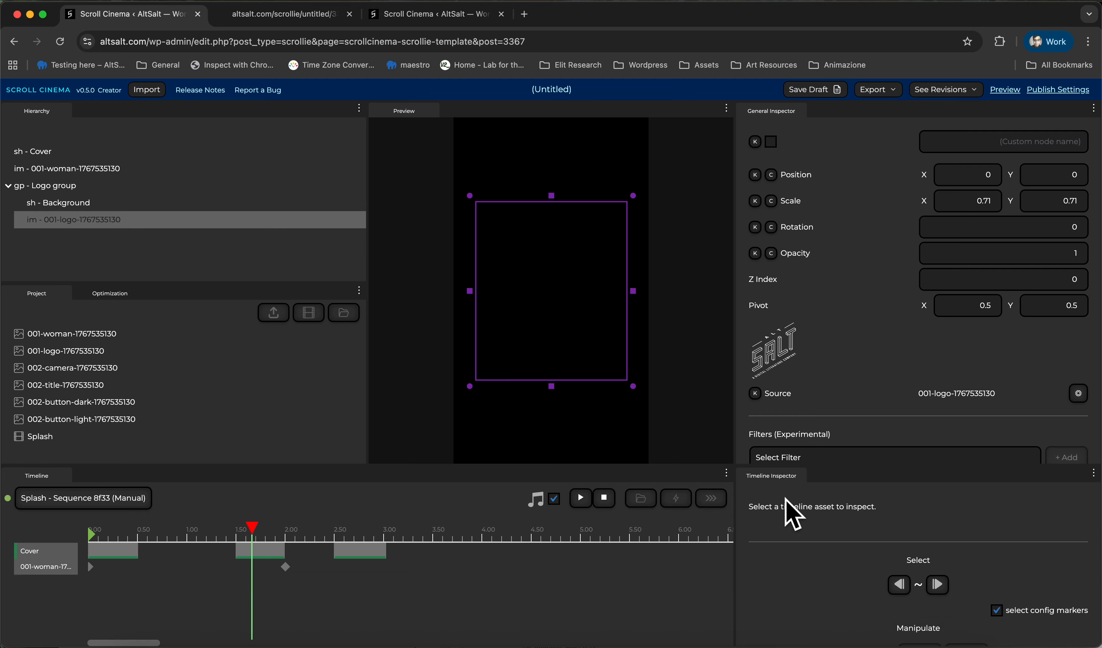
pyautogui.click(248, 222)
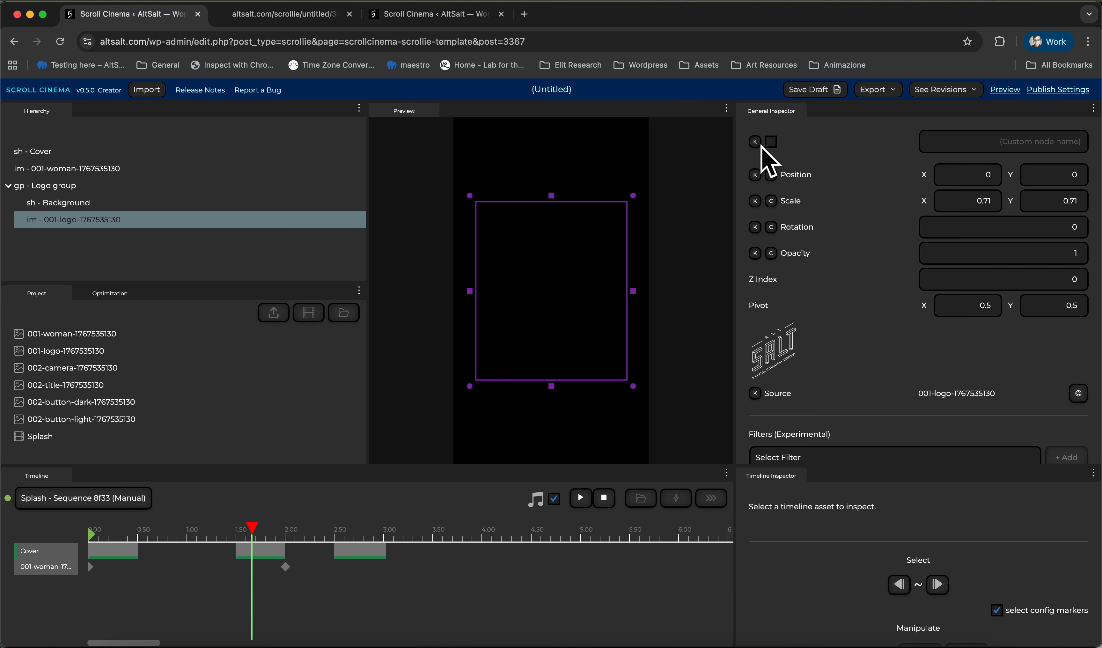
pyautogui.click(770, 142)
# Create an active-state keyframe track for Logo group with the playhead at 0.00.
pyautogui.click(138, 186)
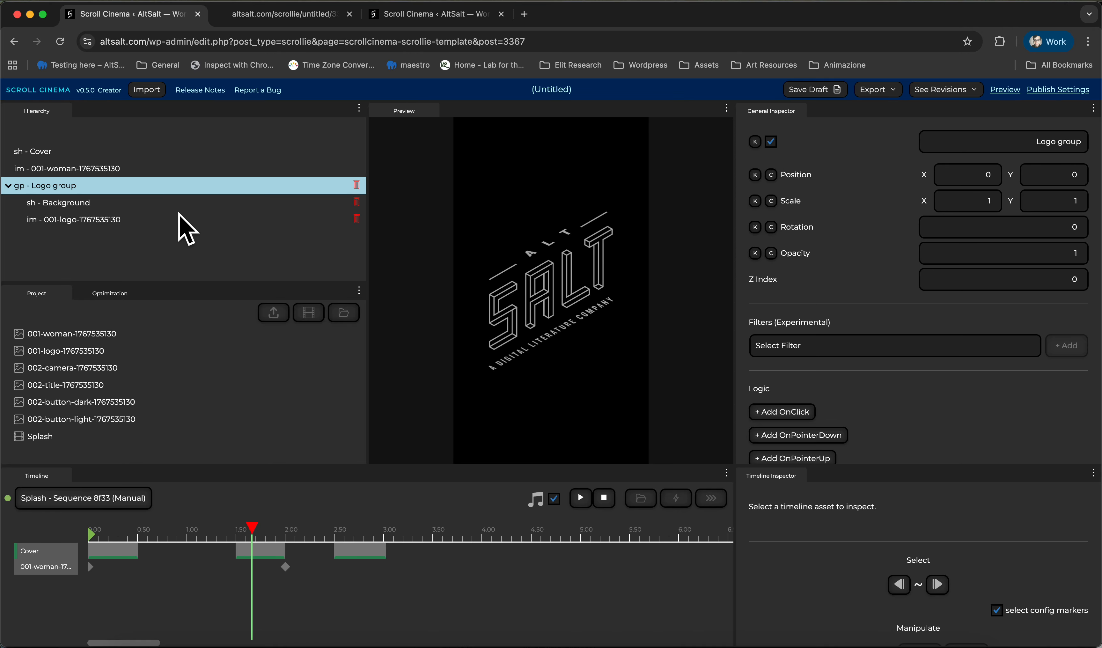
pyautogui.moveTo(227, 532); pyautogui.dragTo(13, 525)
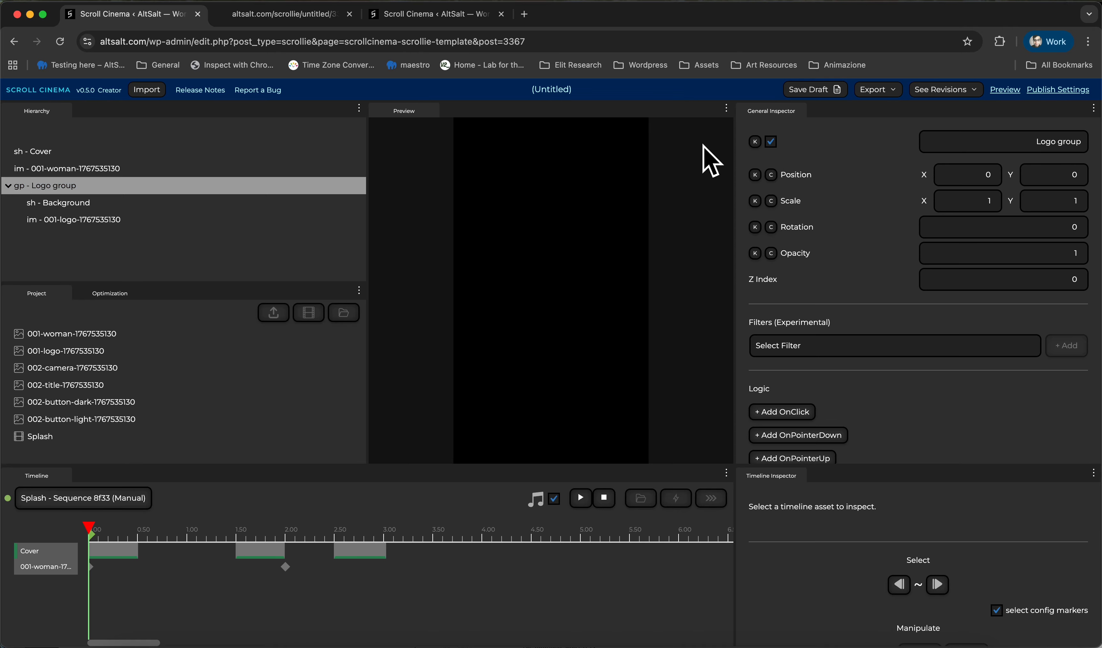
pyautogui.click(755, 141)
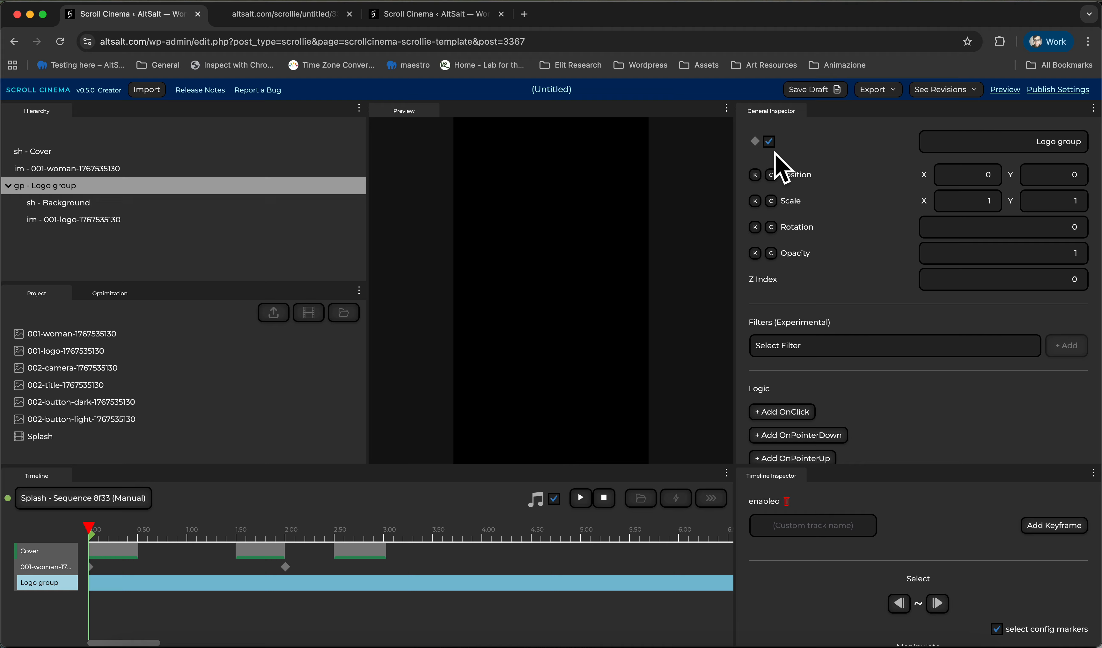
# Keyframe Logo group as inactive at 0.00 and active at 2.00, and scrub through the timeline to check the switch.
pyautogui.click(770, 143)
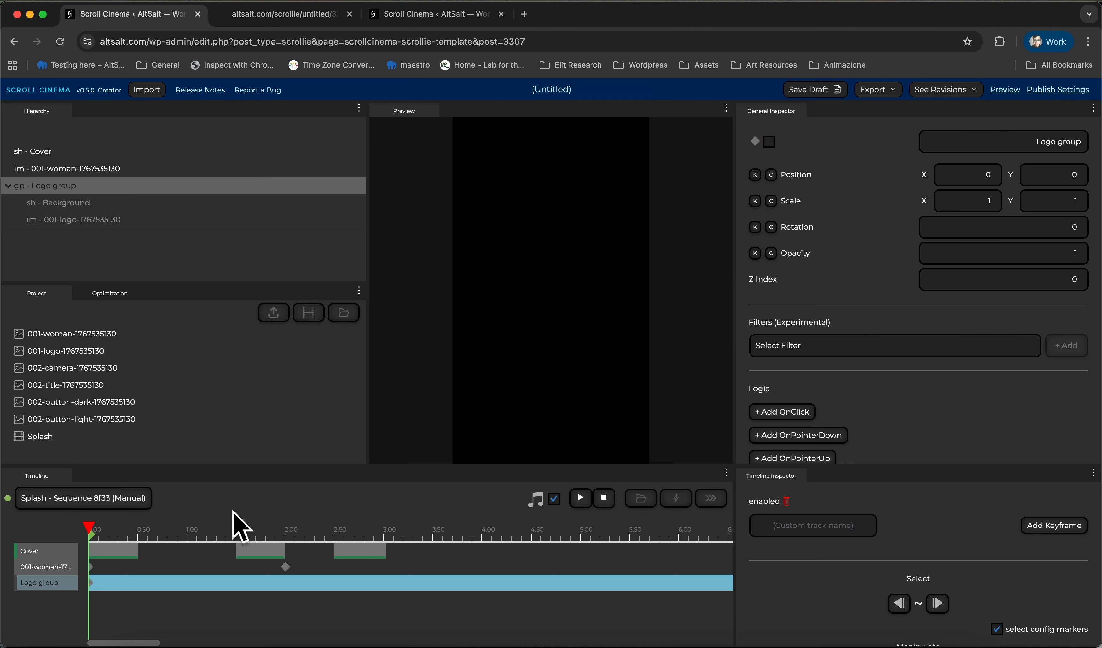
pyautogui.click(269, 529)
pyautogui.moveTo(270, 530); pyautogui.dragTo(287, 531)
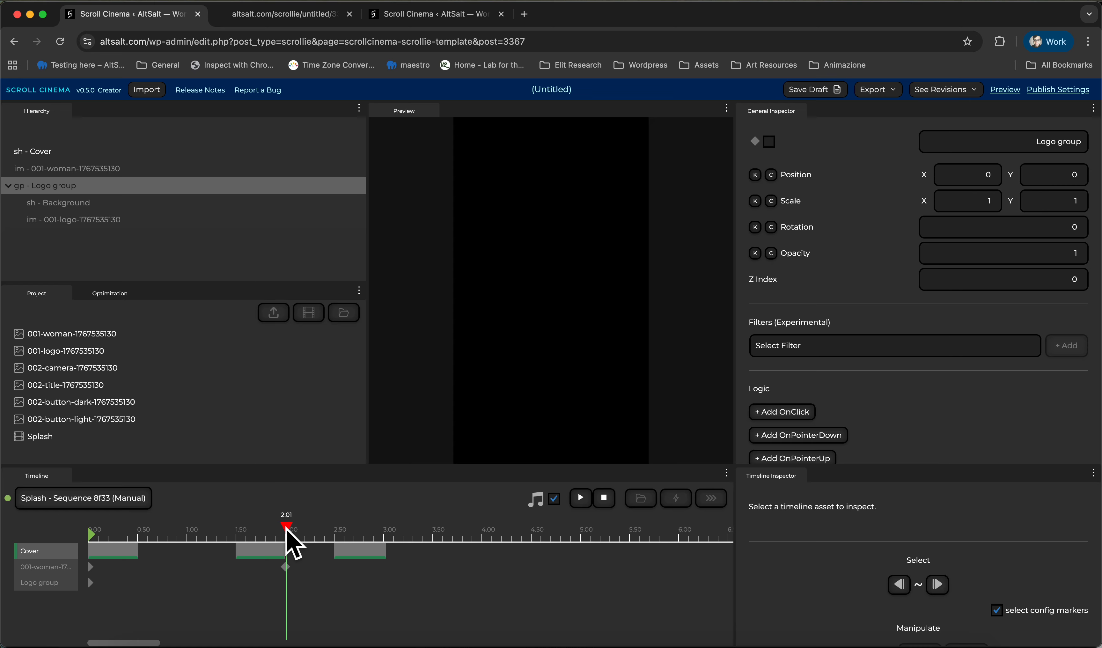
pyautogui.click(769, 142)
pyautogui.moveTo(292, 546); pyautogui.dragTo(245, 525)
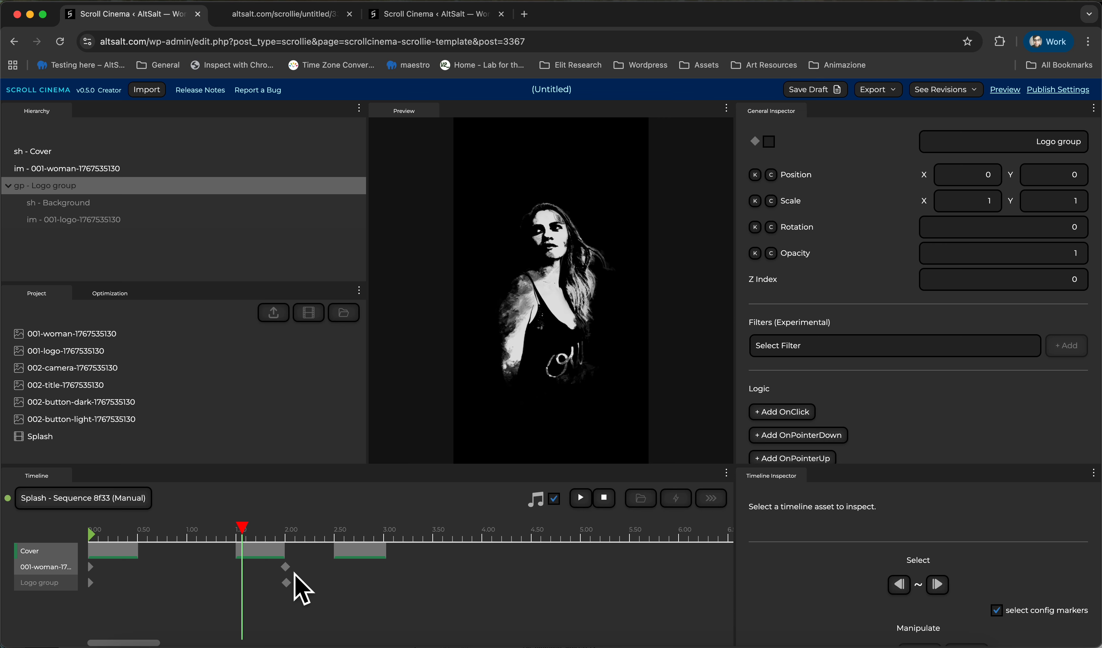
pyautogui.click(287, 583)
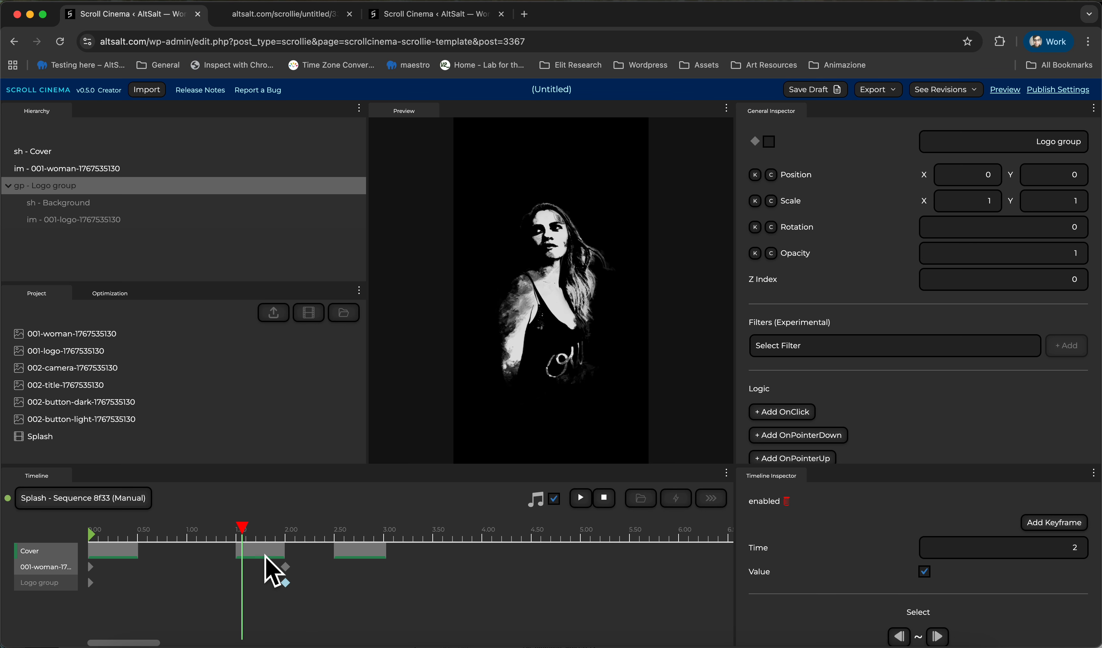
pyautogui.moveTo(243, 528); pyautogui.dragTo(345, 520)
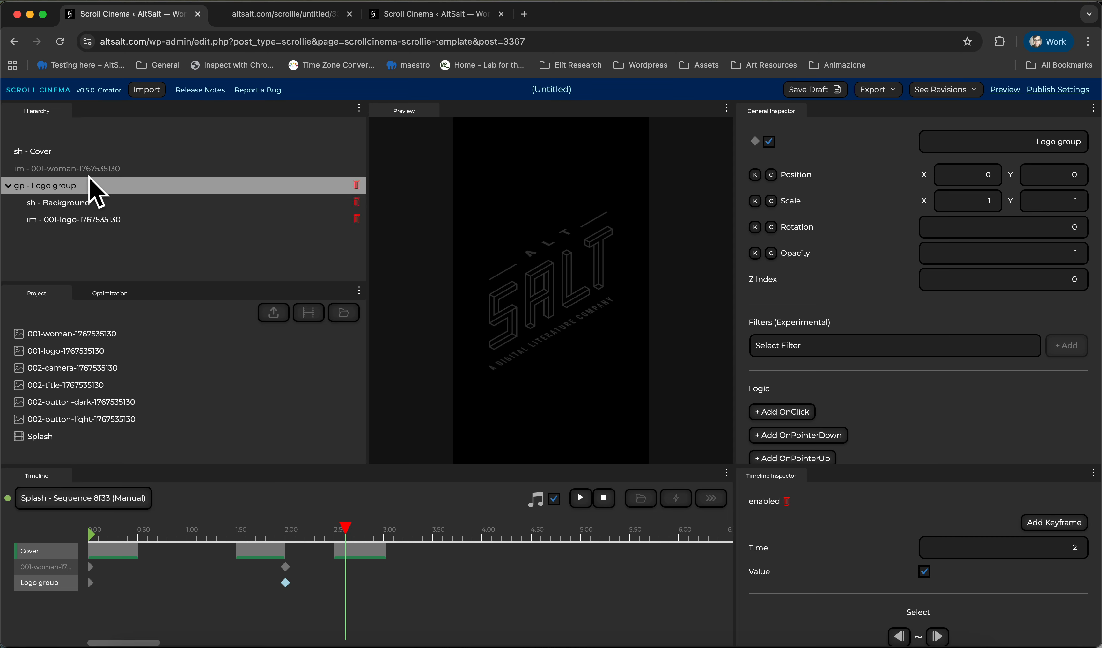
pyautogui.moveTo(352, 527); pyautogui.dragTo(434, 563)
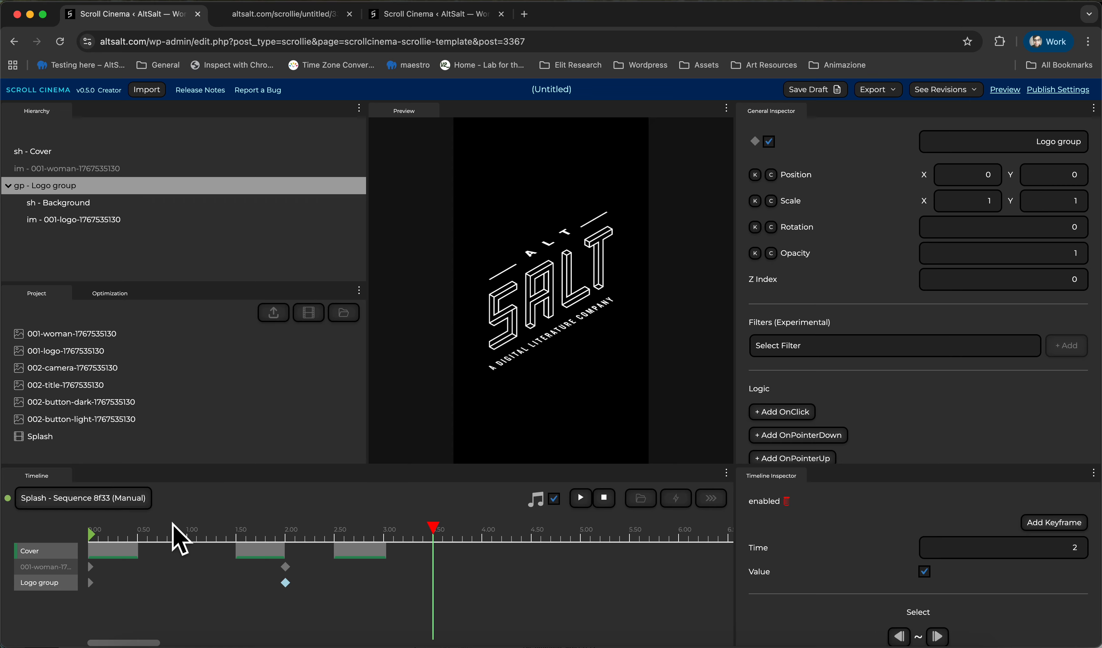
# Add an opacity clip to the Cover track from 4.00 to 4.50, going from 0 to 1 with linear easing.
pyautogui.moveTo(173, 529)
pyautogui.mouseDown()
pyautogui.moveTo(381, 544)
pyautogui.moveTo(393, 561)
pyautogui.moveTo(482, 572)
pyautogui.mouseUp()
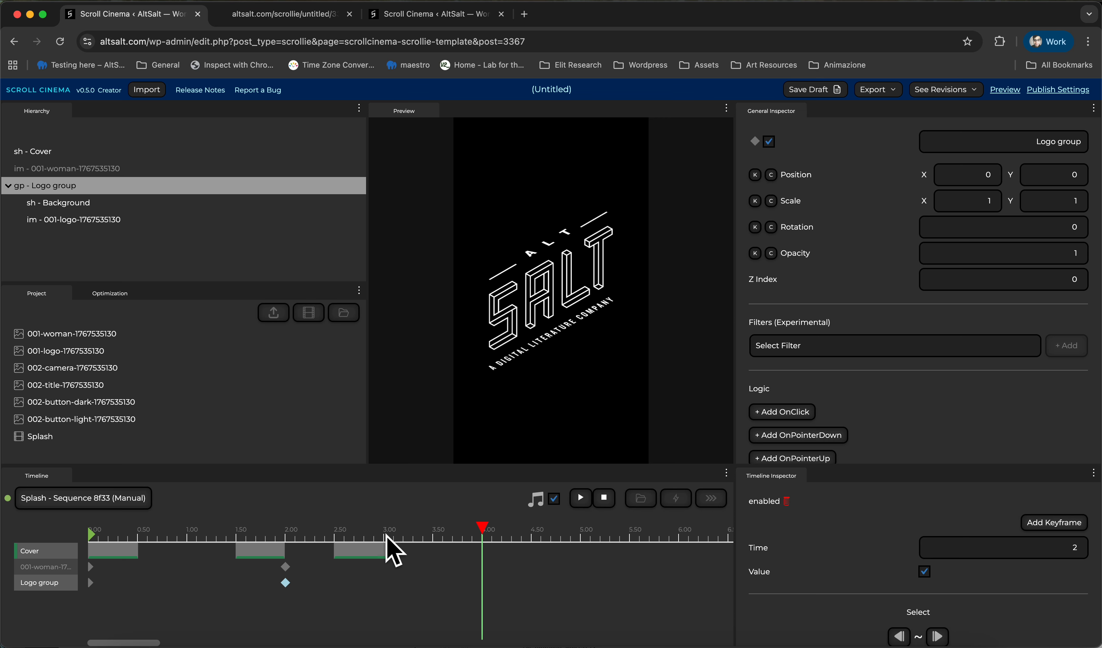
pyautogui.click(378, 550)
pyautogui.scroll(-5, 801, 596)
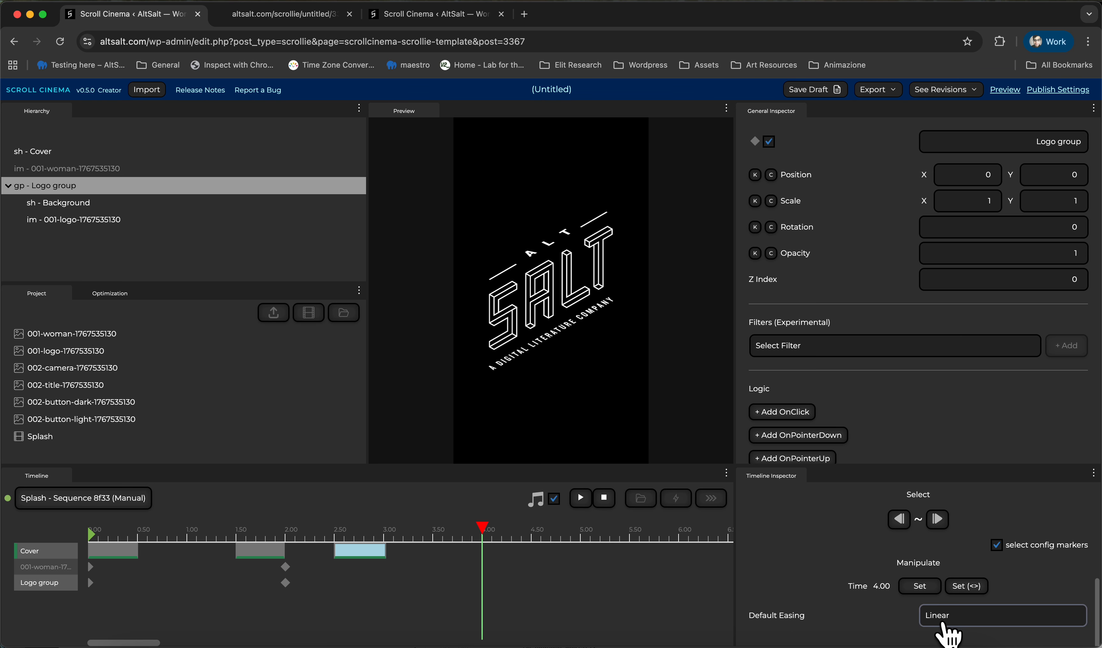
pyautogui.scroll(5, 934, 587)
pyautogui.click(1063, 523)
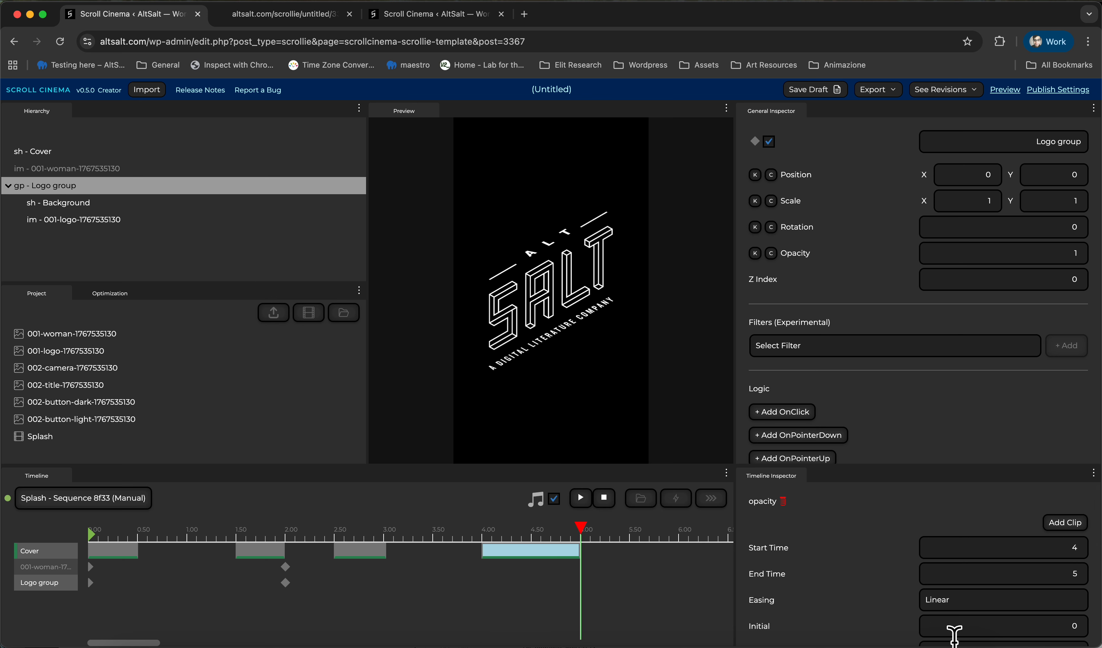
pyautogui.scroll(-5, 954, 628)
pyautogui.scroll(3, 1054, 545)
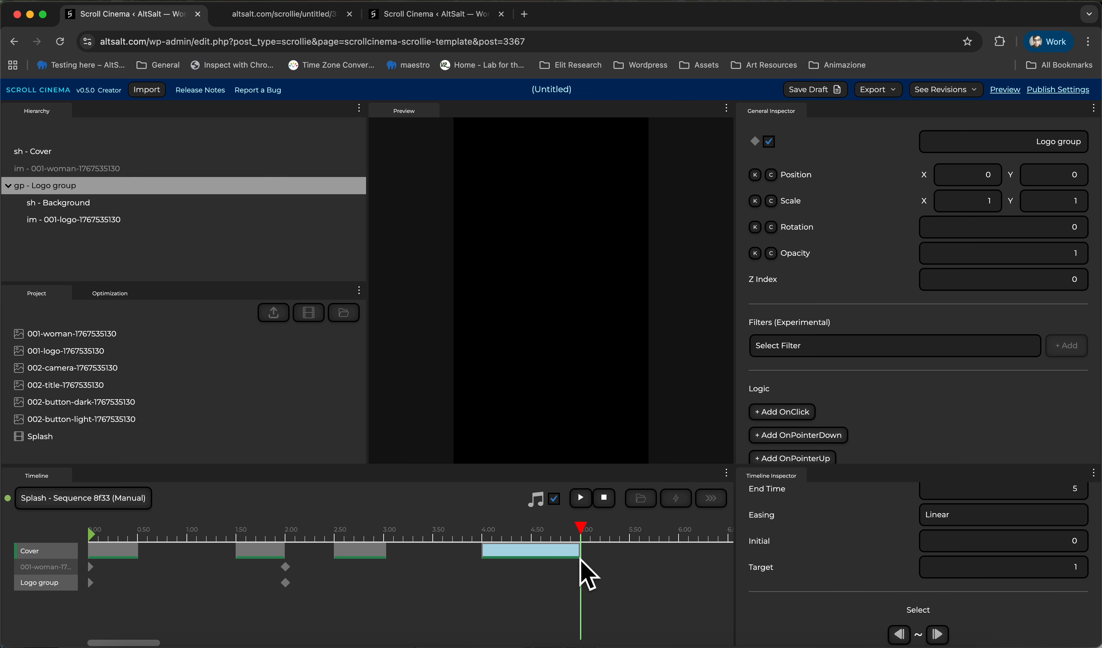
pyautogui.moveTo(532, 553); pyautogui.dragTo(528, 559)
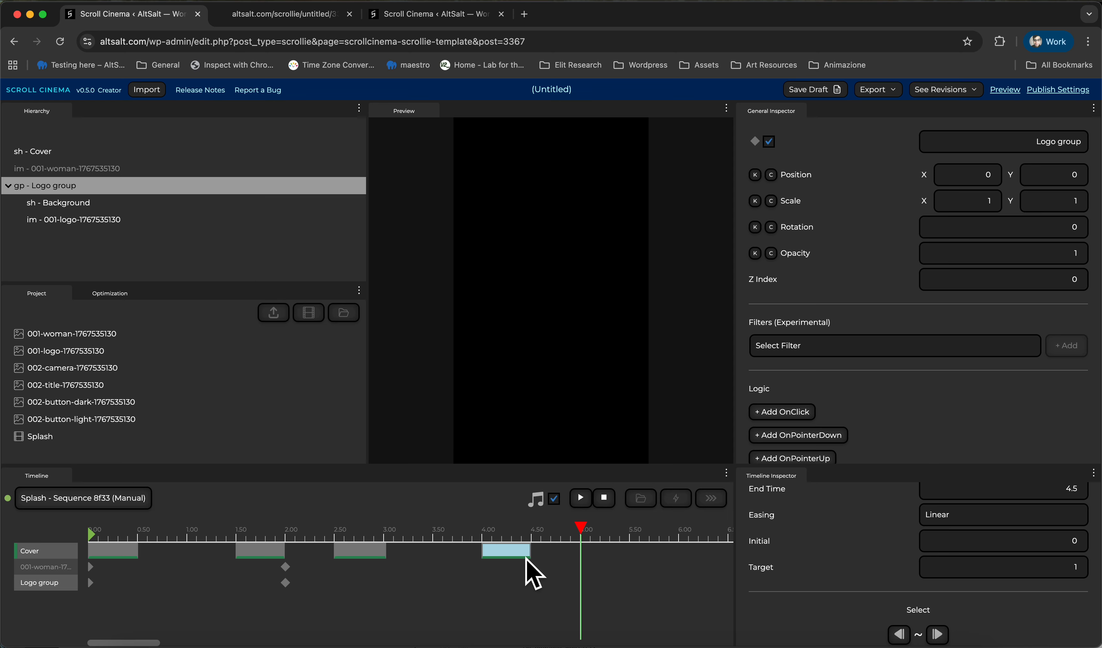
# Duplicate the Cover's first opacity clip, which goes from 1 to 0, at 5.00 on the timeline.
pyautogui.moveTo(492, 536); pyautogui.dragTo(581, 551)
pyautogui.click(119, 552)
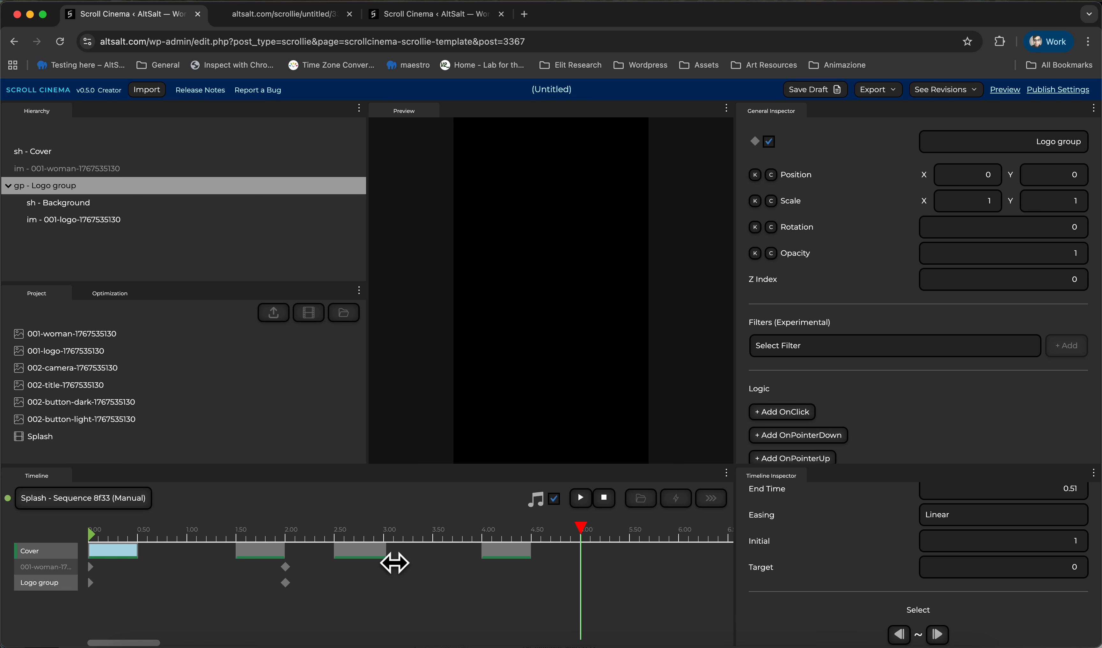
pyautogui.press('super+v')
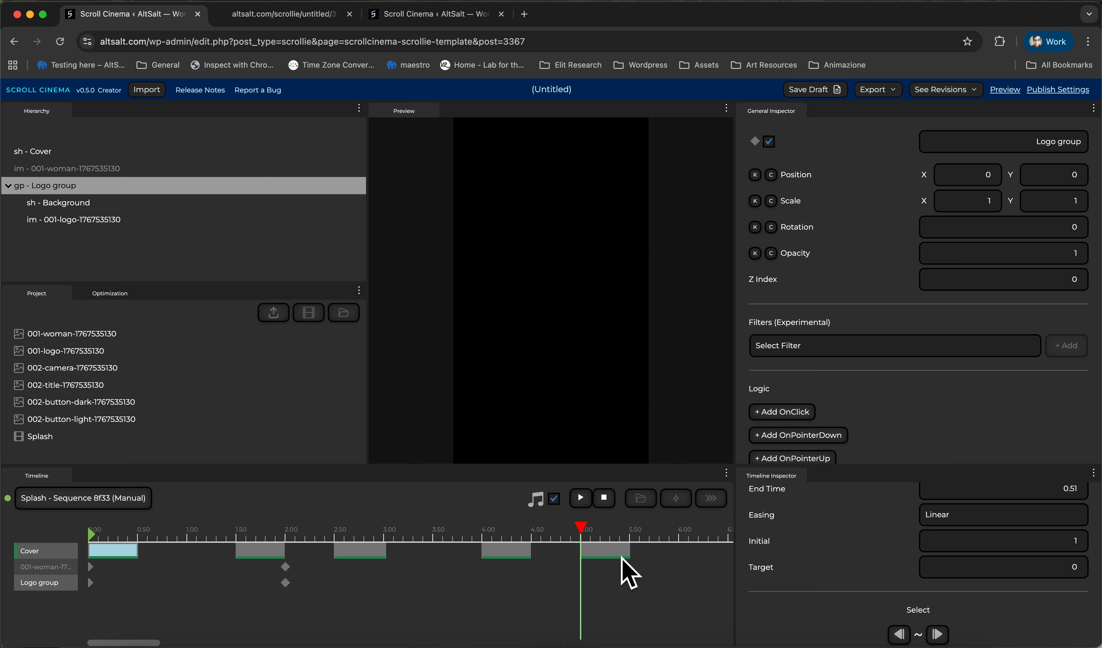
# Keyframe Logo group as inactive at 4.50 and scrub through the following Cover clip to past 5.50.
pyautogui.moveTo(587, 528); pyautogui.dragTo(532, 537)
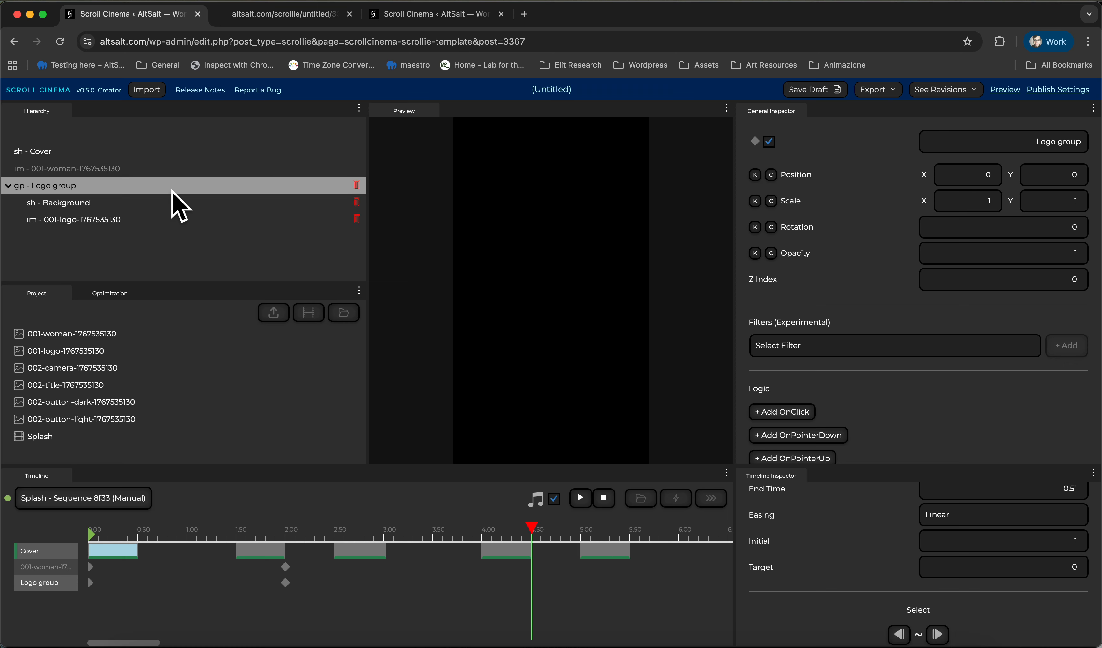
pyautogui.click(769, 142)
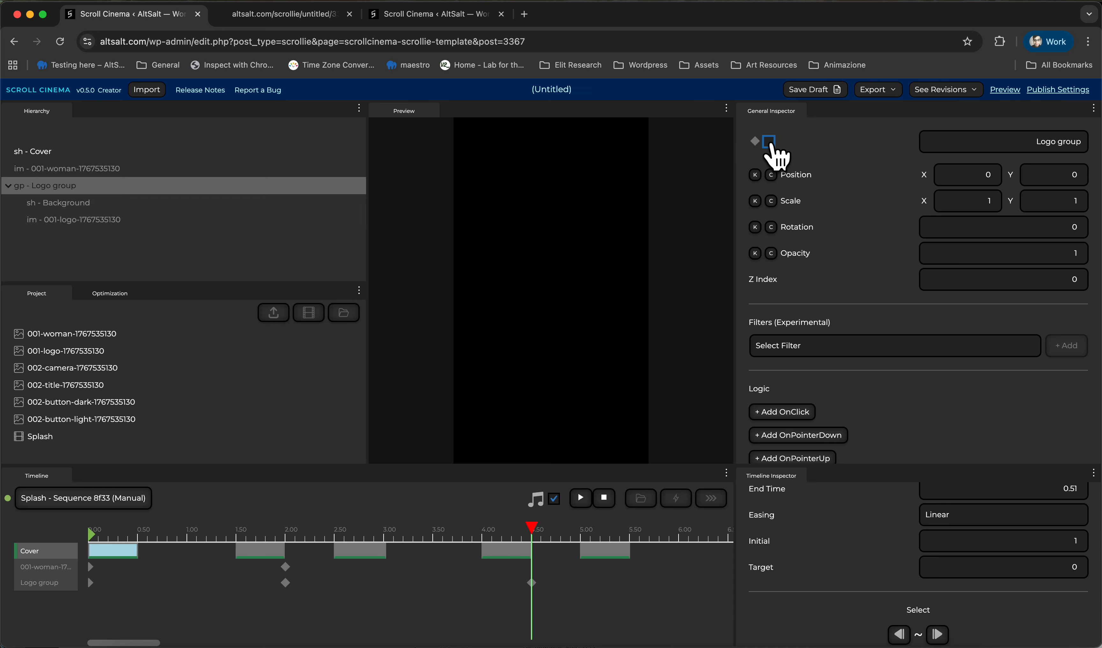
pyautogui.click(596, 530)
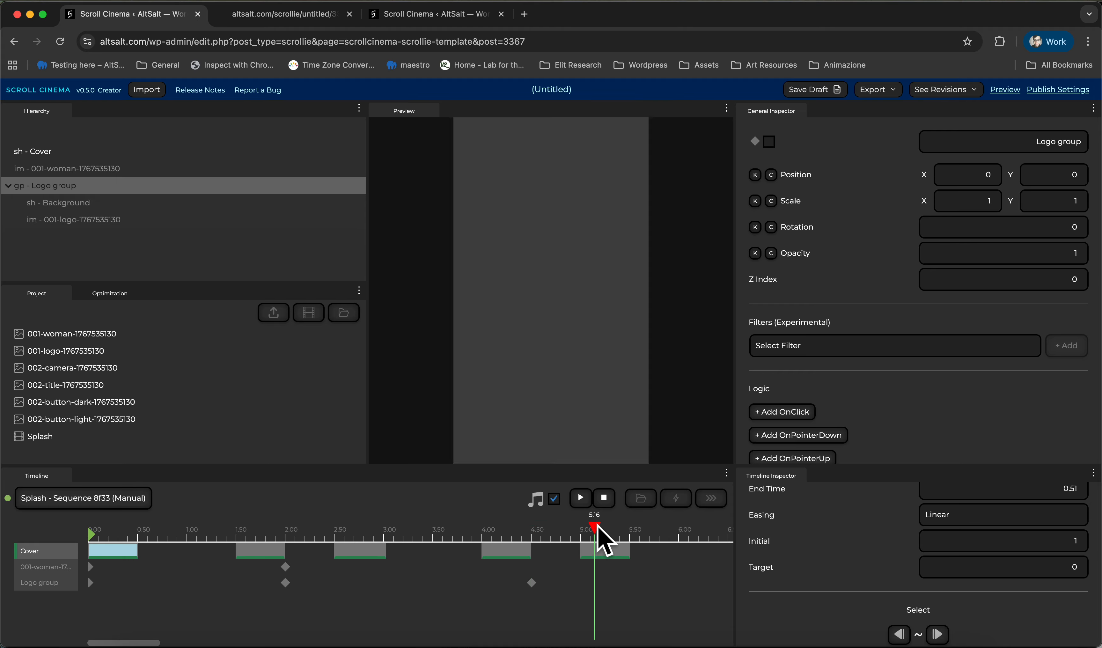
pyautogui.moveTo(597, 526); pyautogui.dragTo(637, 550)
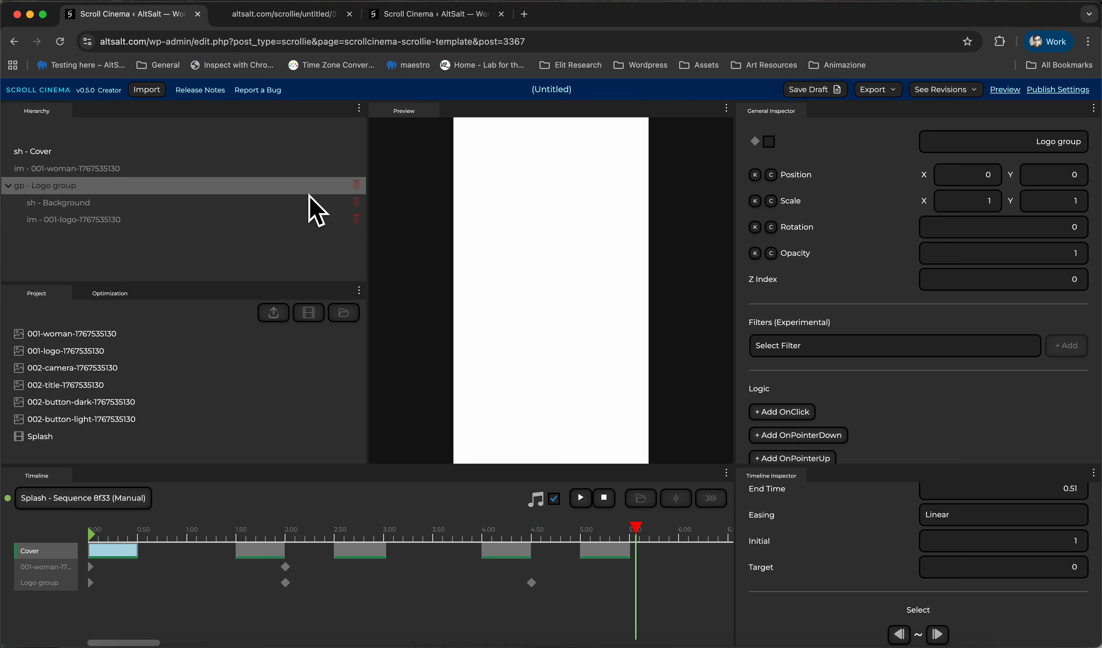
# Create an empty group at the end of the hierarchy and name it Title.
pyautogui.click(183, 402)
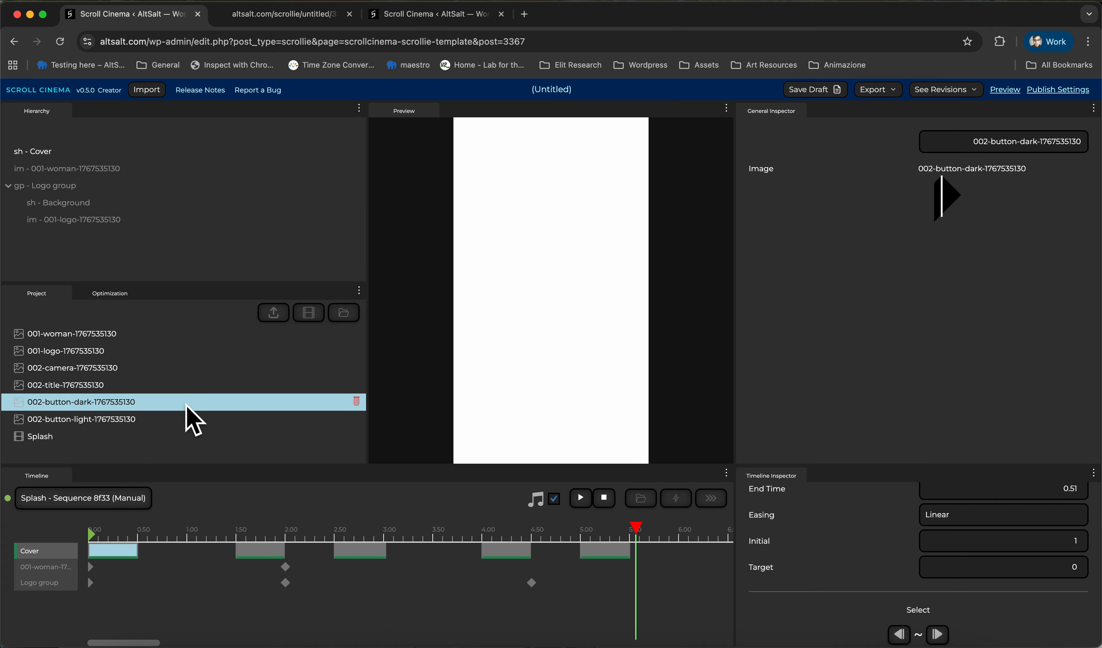
pyautogui.click(182, 255)
pyautogui.click(344, 130)
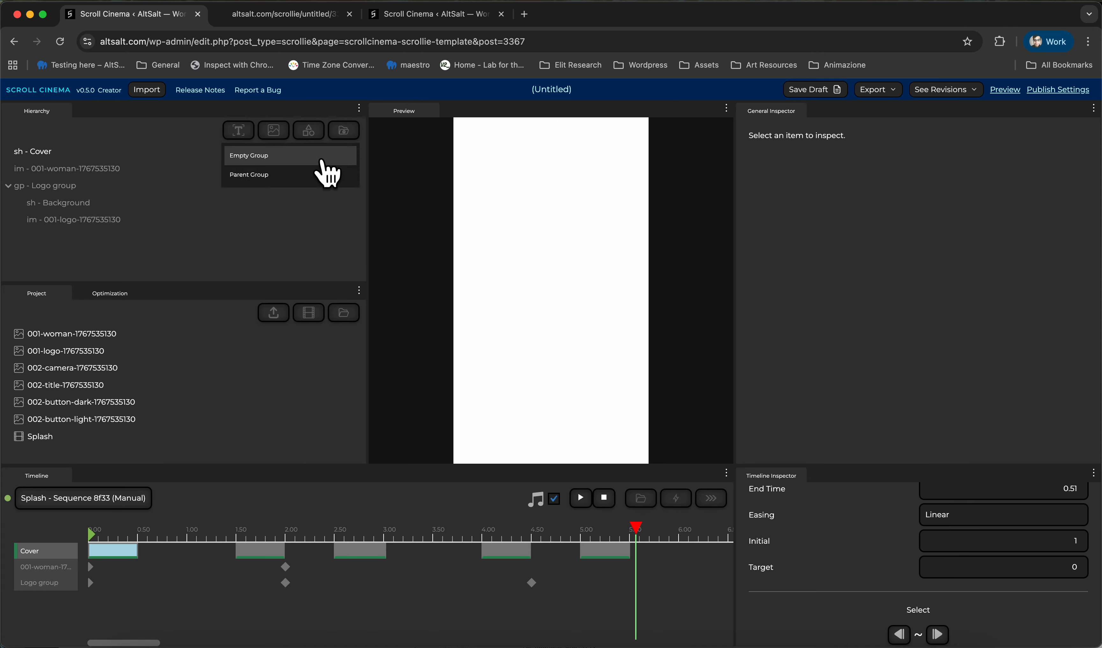
pyautogui.click(322, 162)
pyautogui.doubleClick(93, 235)
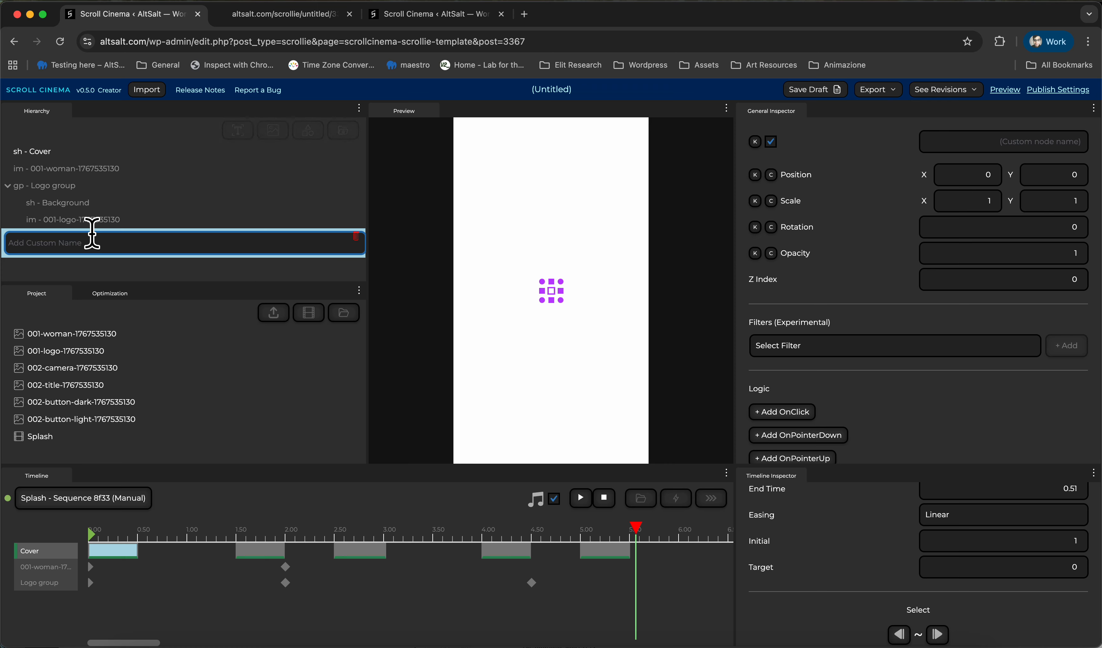
pyautogui.press('Return')
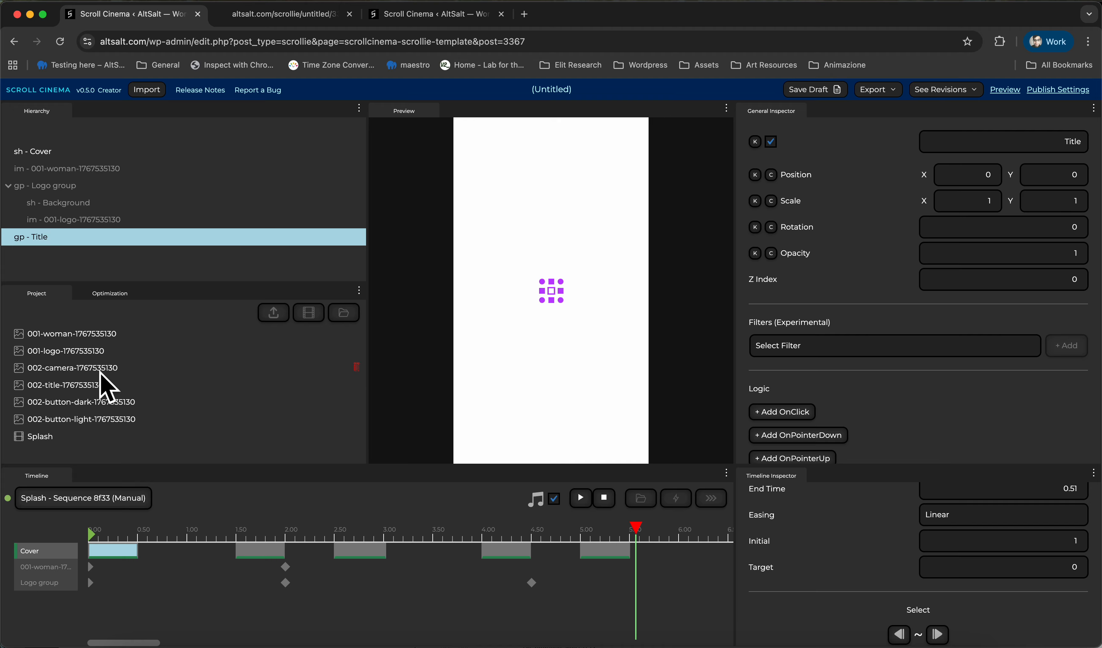
# Look through the logo, camera, title and button images among the project assets.
pyautogui.click(116, 406)
pyautogui.press('Up')
pyautogui.press('Up')
pyautogui.press('Up')
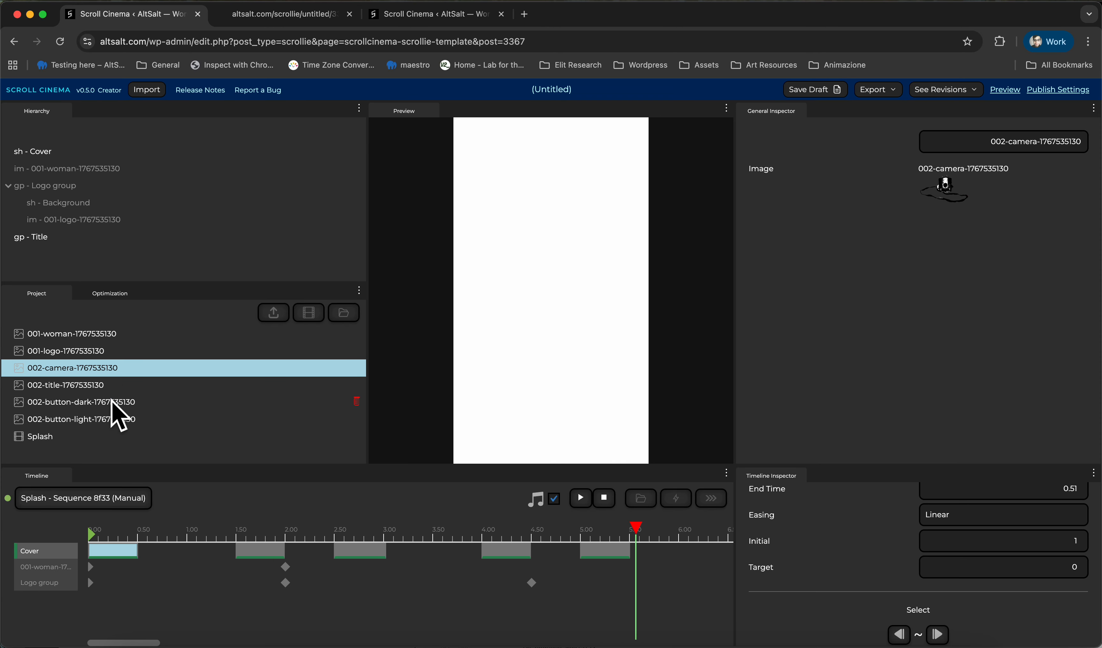
pyautogui.press('Down')
pyautogui.press('Down')
pyautogui.press('Down')
pyautogui.press('Down')
pyautogui.press('Down')
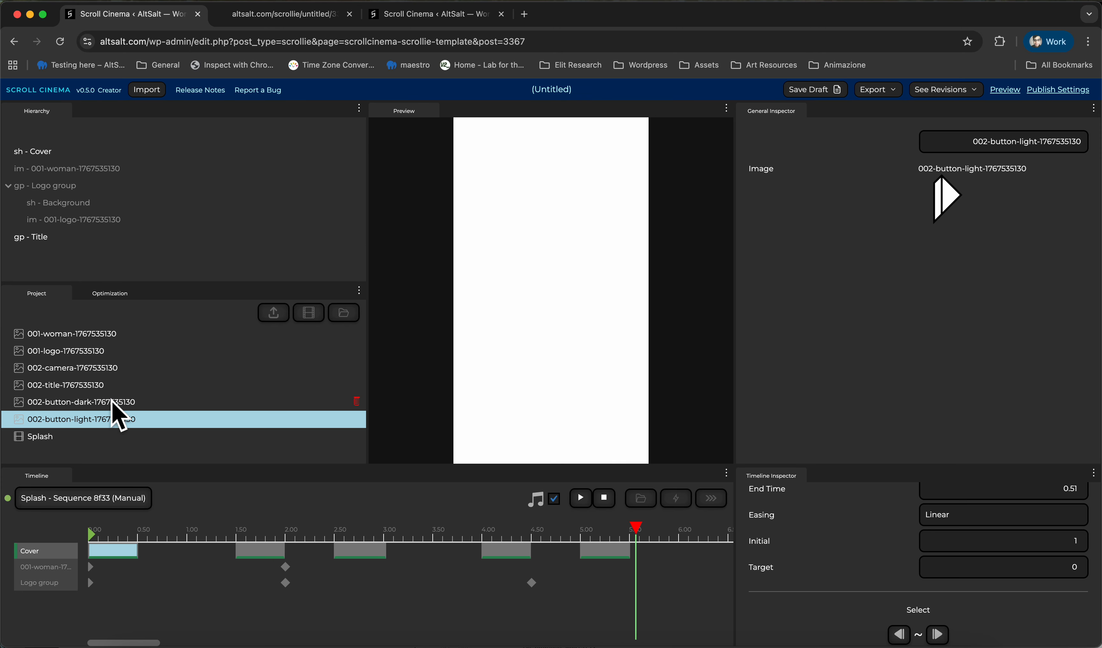
pyautogui.press('Up')
pyautogui.press('Up')
pyautogui.press('Up')
pyautogui.press('Up')
pyautogui.press('Up')
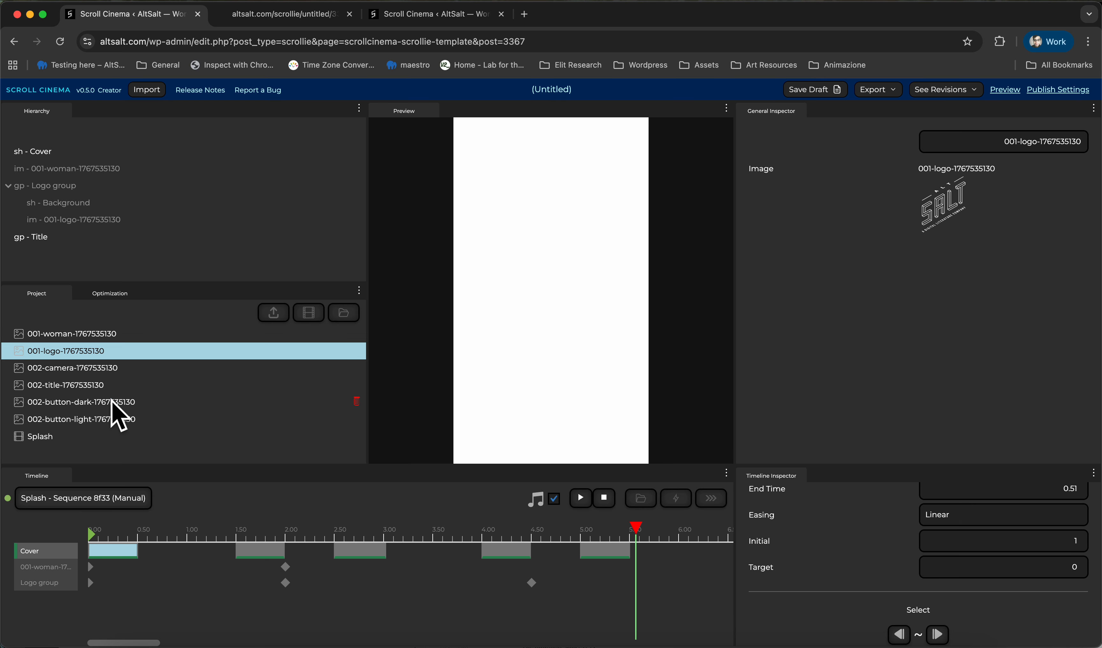
pyautogui.press('Down')
pyautogui.press('Down')
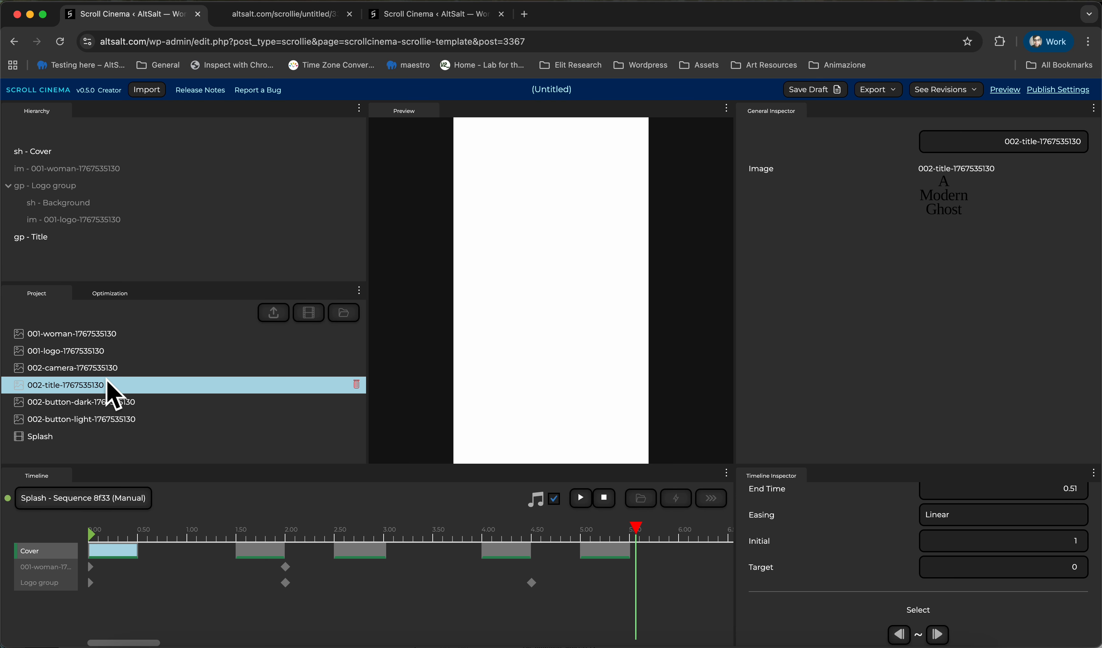
# Add the 002-title and 002-camera images to the Title group and expand the group.
pyautogui.moveTo(107, 383); pyautogui.dragTo(99, 253)
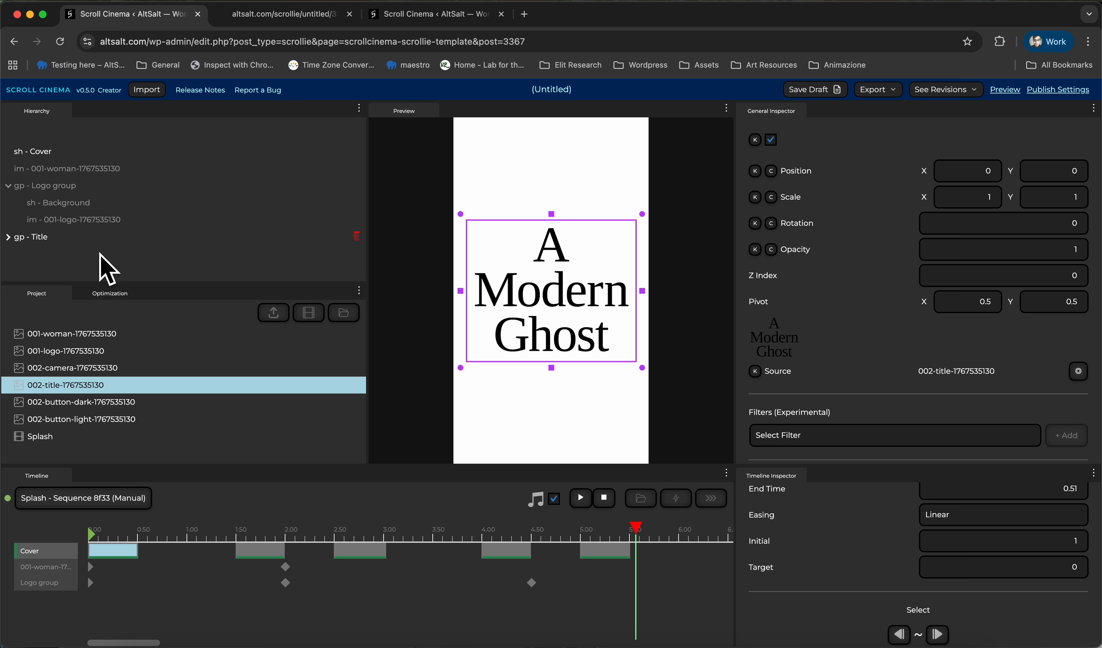
pyautogui.click(7, 238)
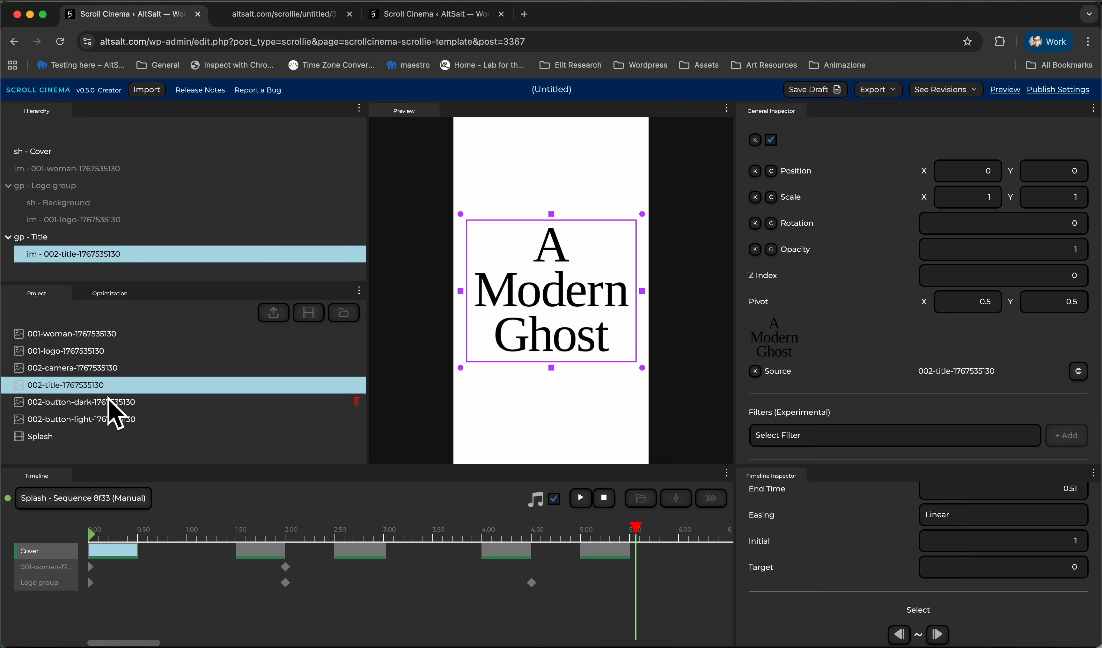
pyautogui.click(116, 373)
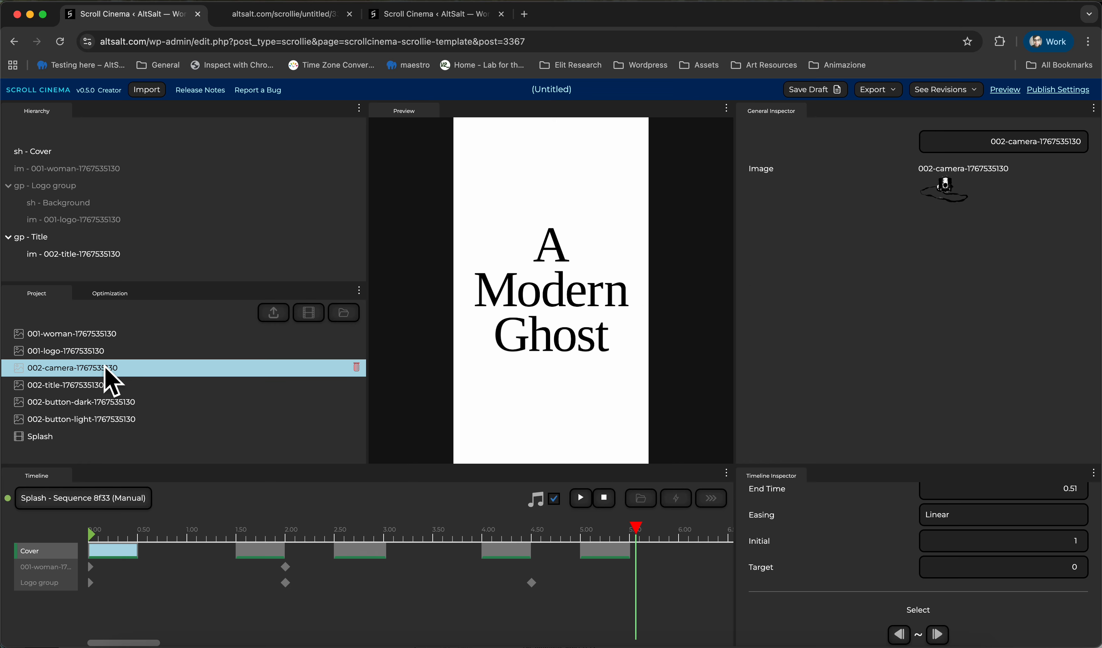
pyautogui.moveTo(109, 378); pyautogui.dragTo(144, 245)
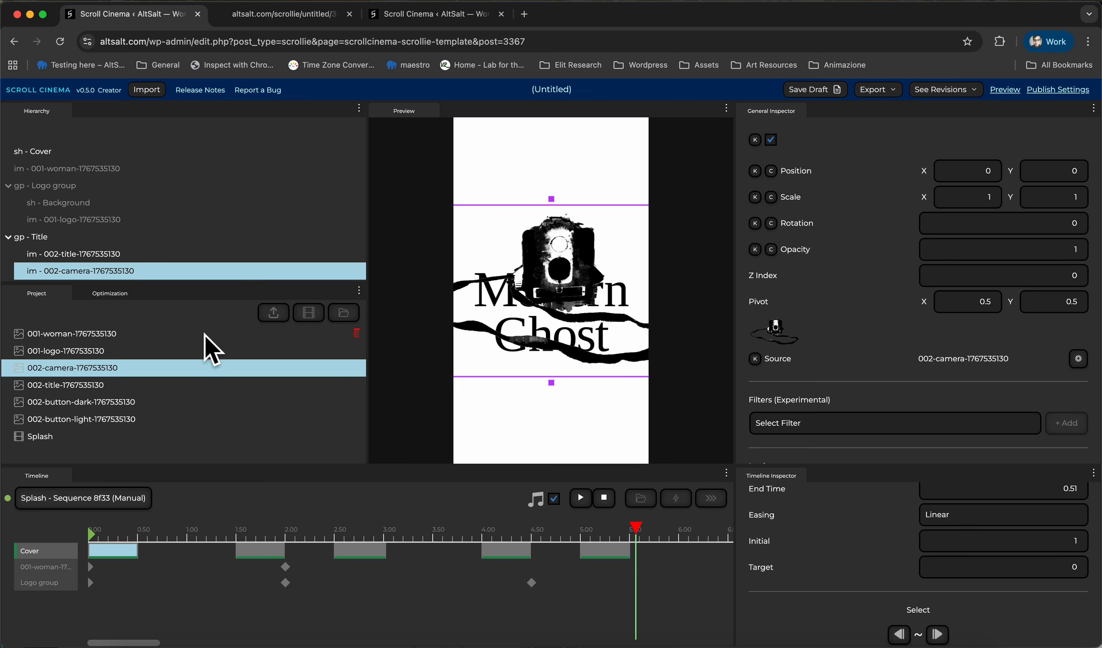
# Lower the camera image, move the title above it to about X -12, Y 590, and scale the title to 0.54.
pyautogui.moveTo(614, 273); pyautogui.dragTo(607, 358)
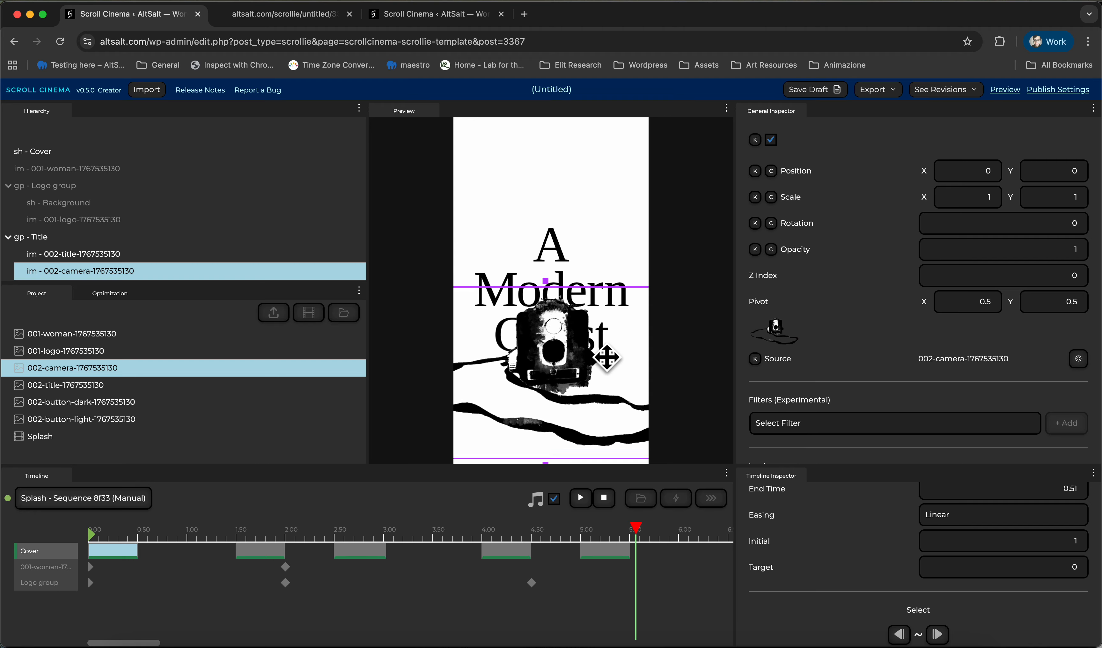
pyautogui.moveTo(551, 265); pyautogui.dragTo(562, 187)
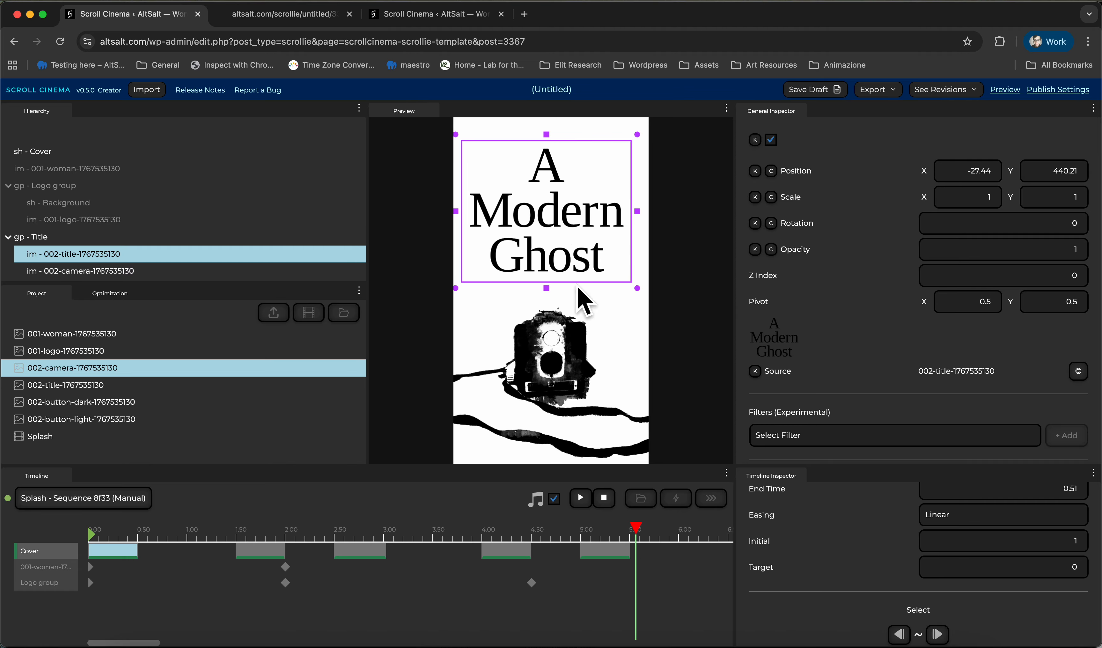
pyautogui.moveTo(594, 296); pyautogui.dragTo(575, 215)
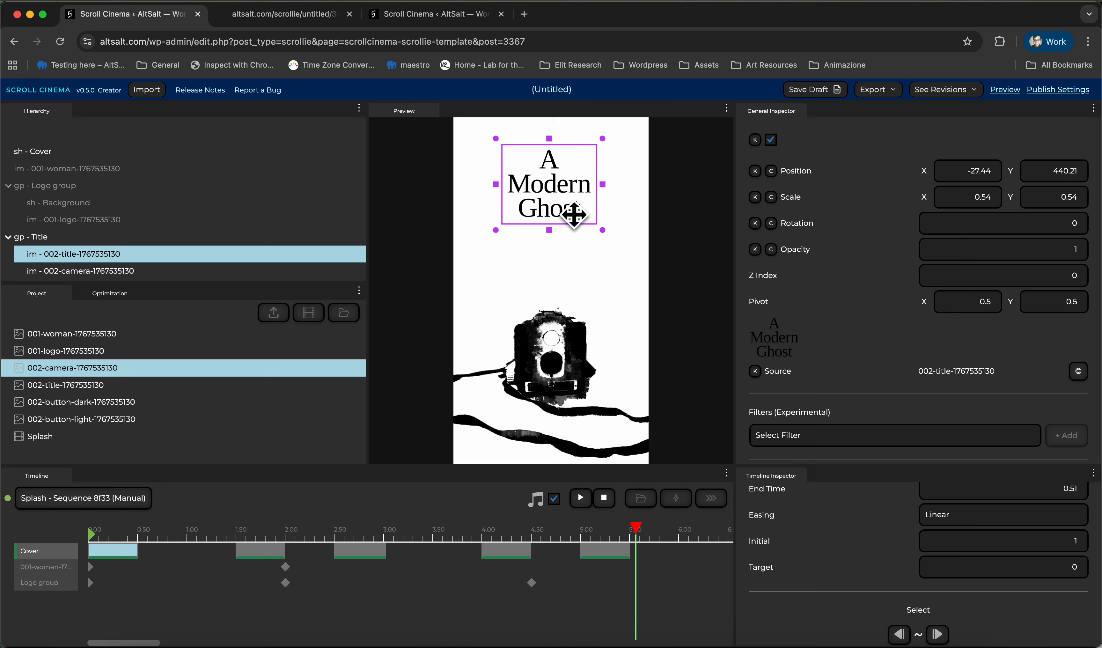
# Raise the camera image to about X -28, Y -142, just below the title, and enlarge the title slightly.
pyautogui.moveTo(561, 293); pyautogui.dragTo(556, 300)
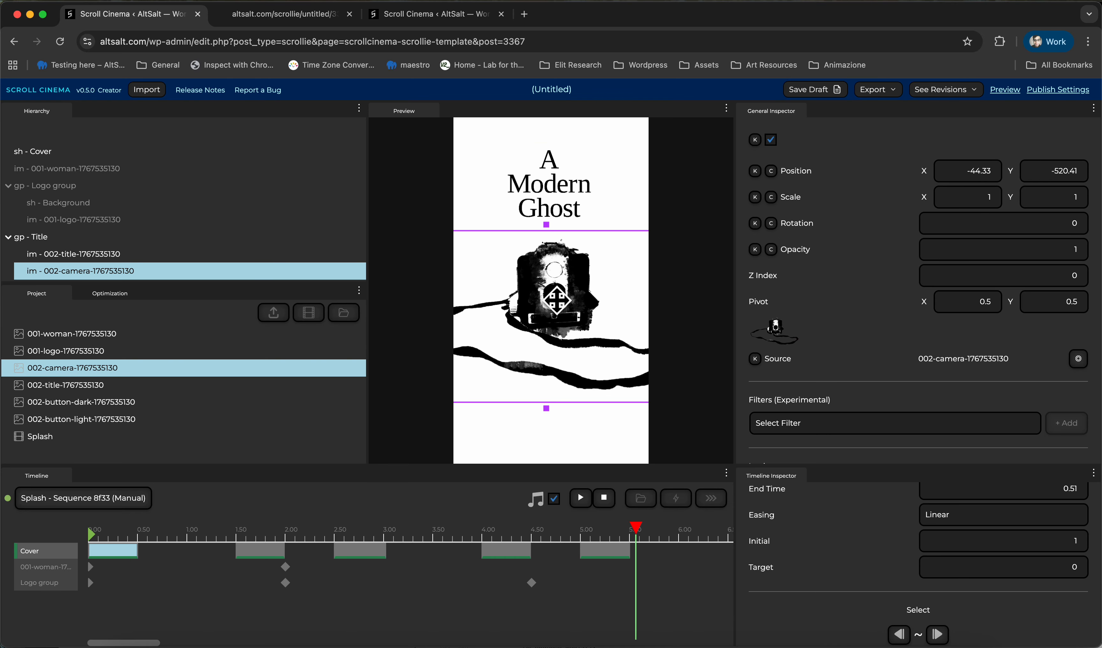
pyautogui.click(579, 217)
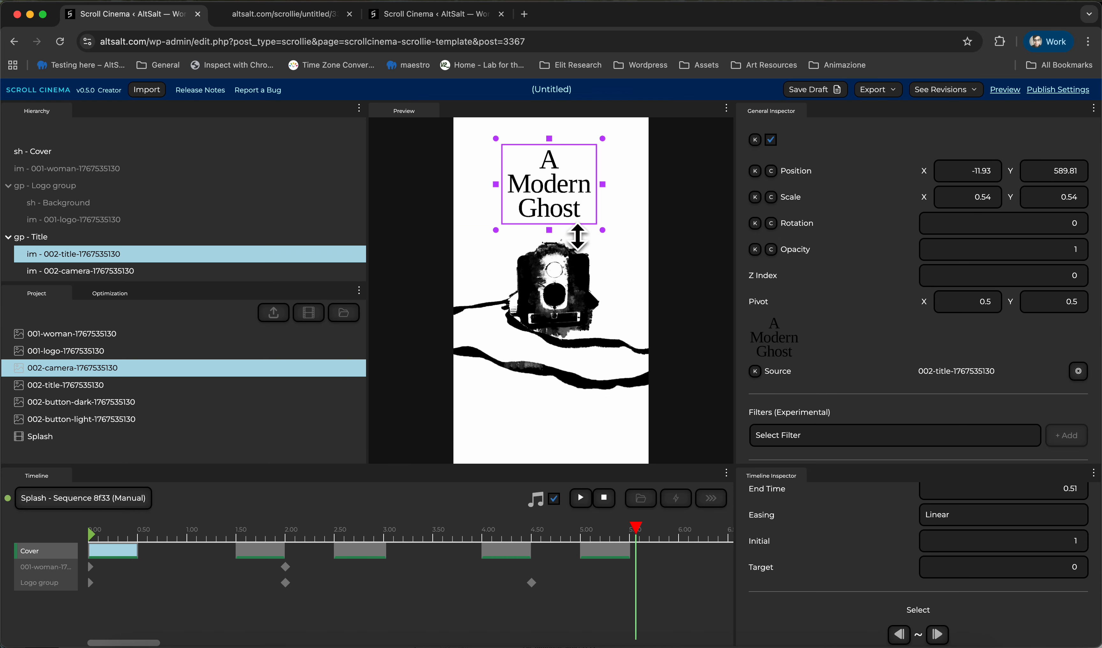
pyautogui.moveTo(577, 237); pyautogui.dragTo(579, 212)
pyautogui.click(563, 280)
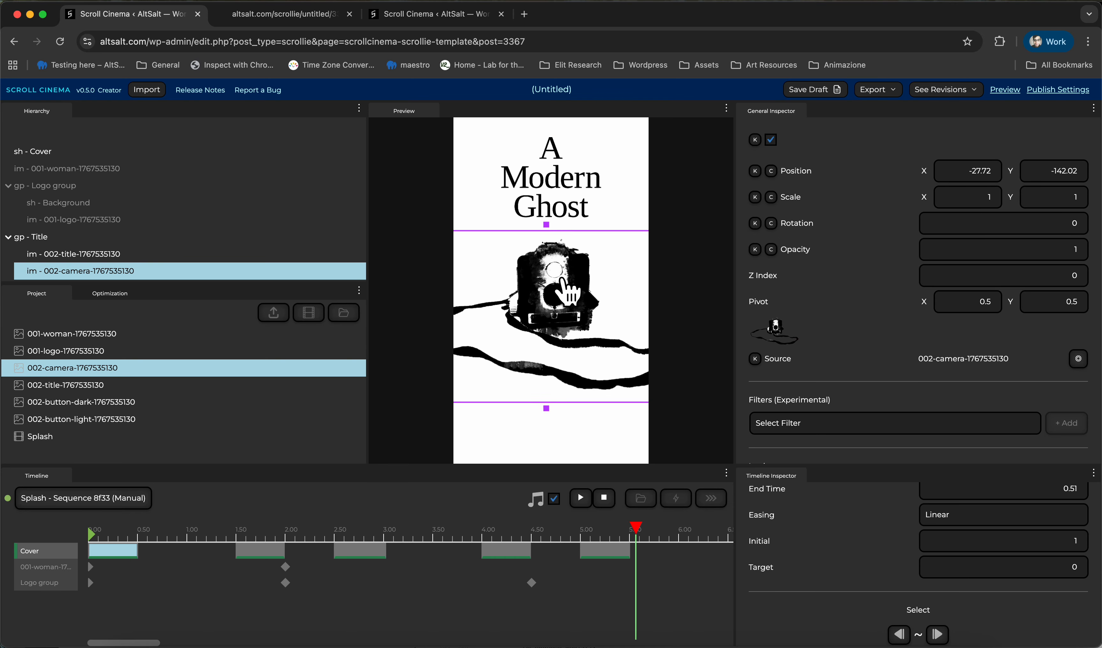
# Lower the camera image to about X -52, Y -183 and shift the title to about X -17, Y 604.
pyautogui.moveTo(562, 280); pyautogui.dragTo(571, 297)
pyautogui.click(580, 211)
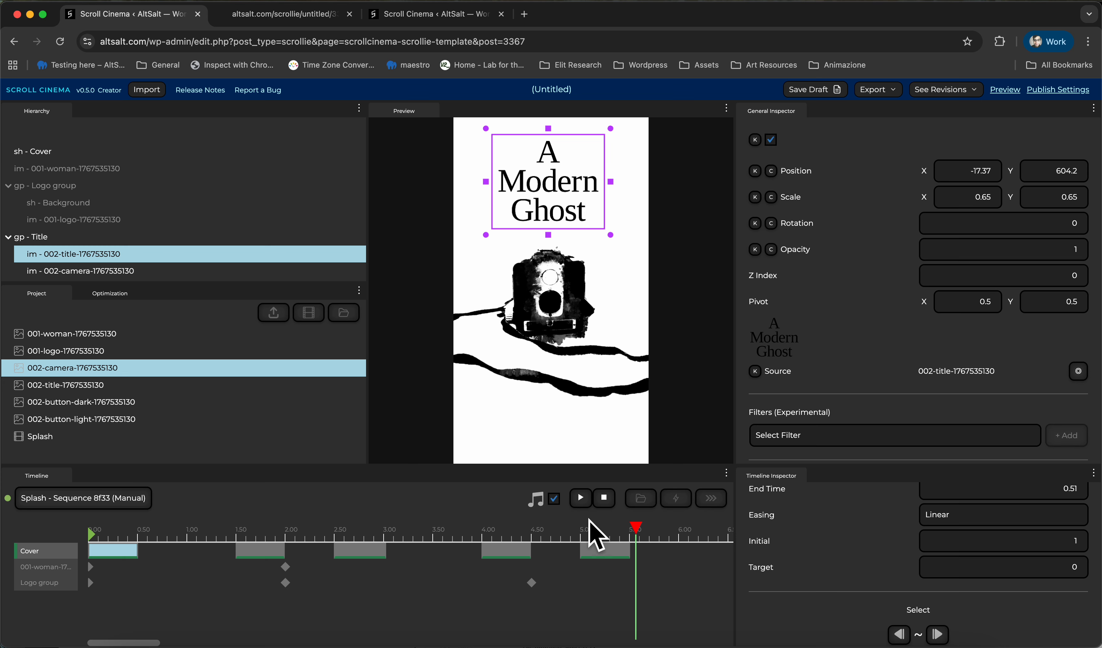
# Keyframe the Title group's visibility so it is off at 0.00 and on at 4.50, and scrub to 5.65 to check it.
pyautogui.moveTo(506, 530); pyautogui.dragTo(71, 503)
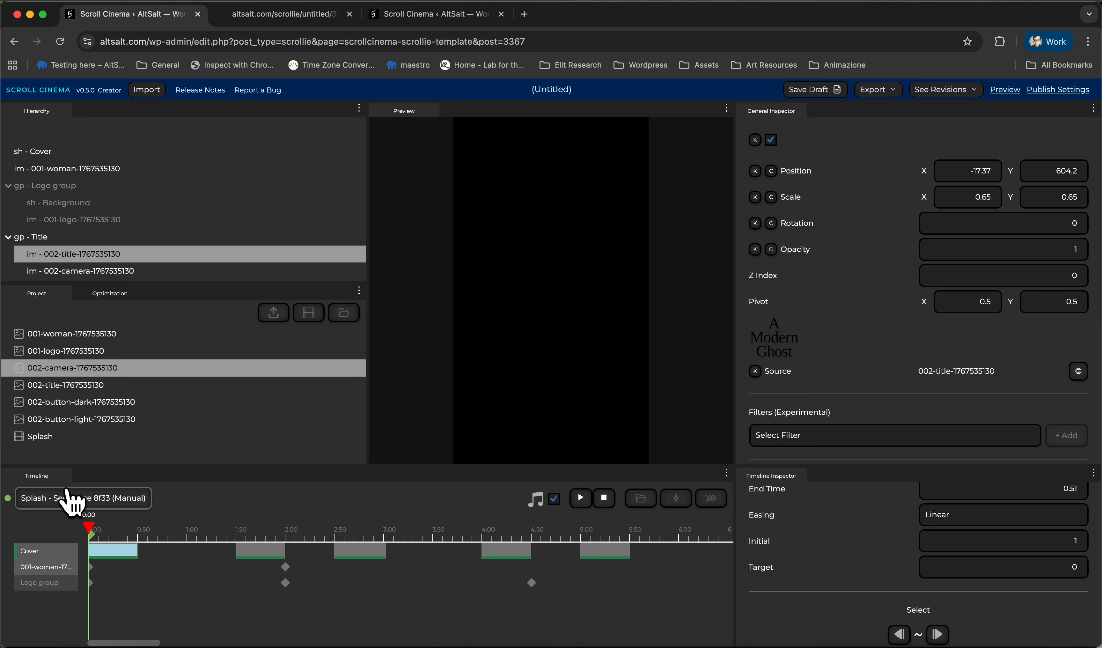
pyautogui.click(135, 236)
pyautogui.click(755, 141)
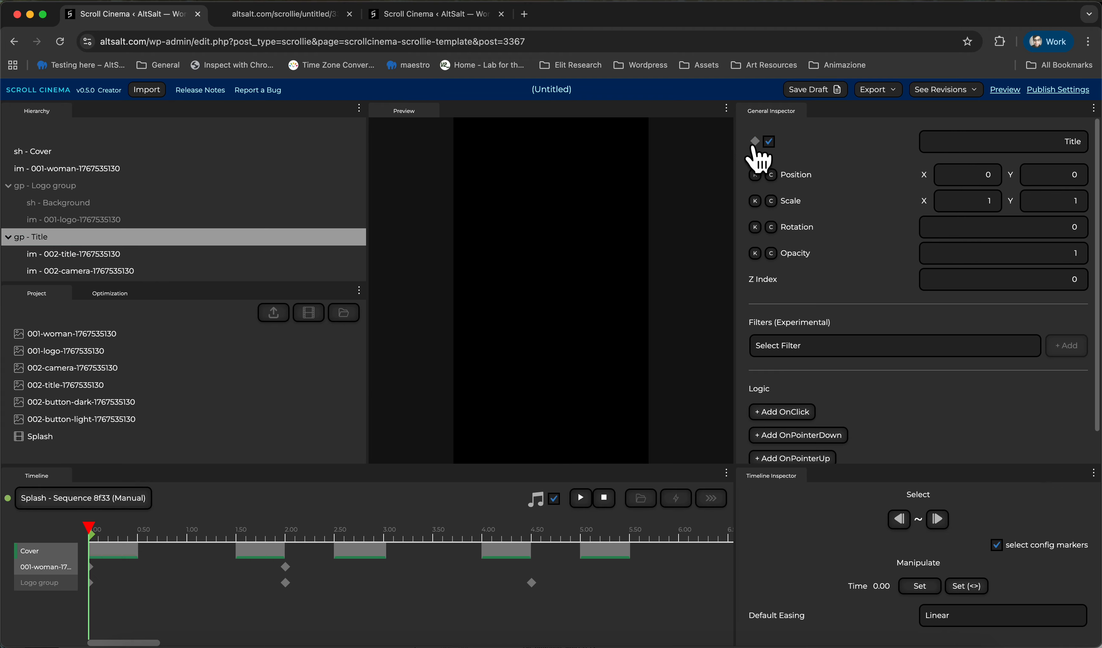
pyautogui.click(770, 142)
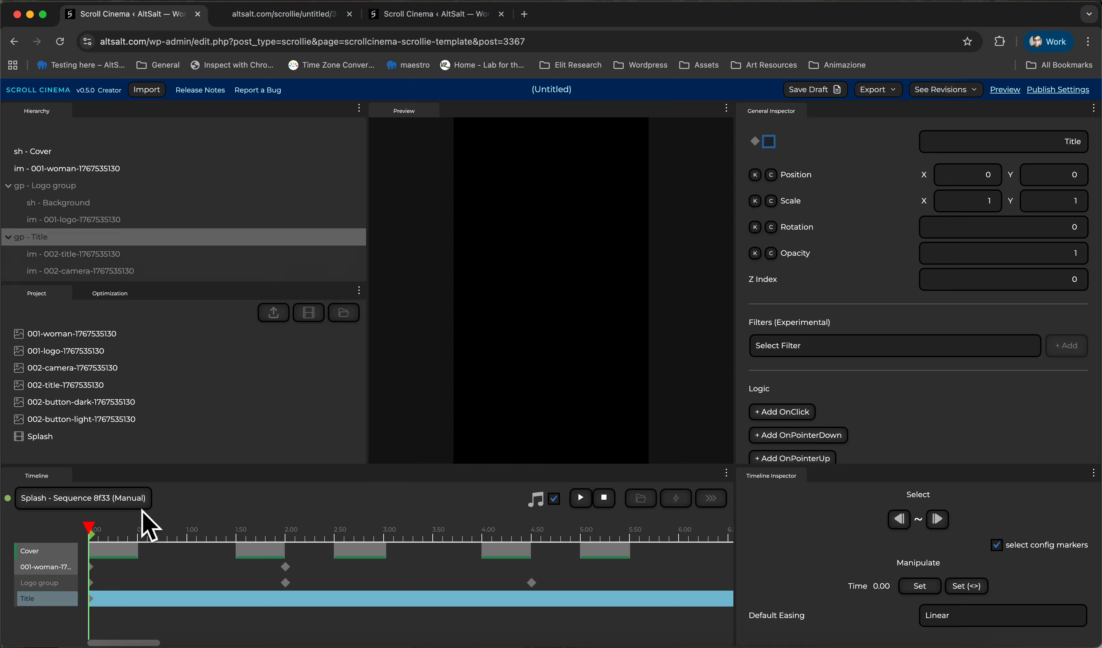
pyautogui.moveTo(93, 529); pyautogui.dragTo(532, 531)
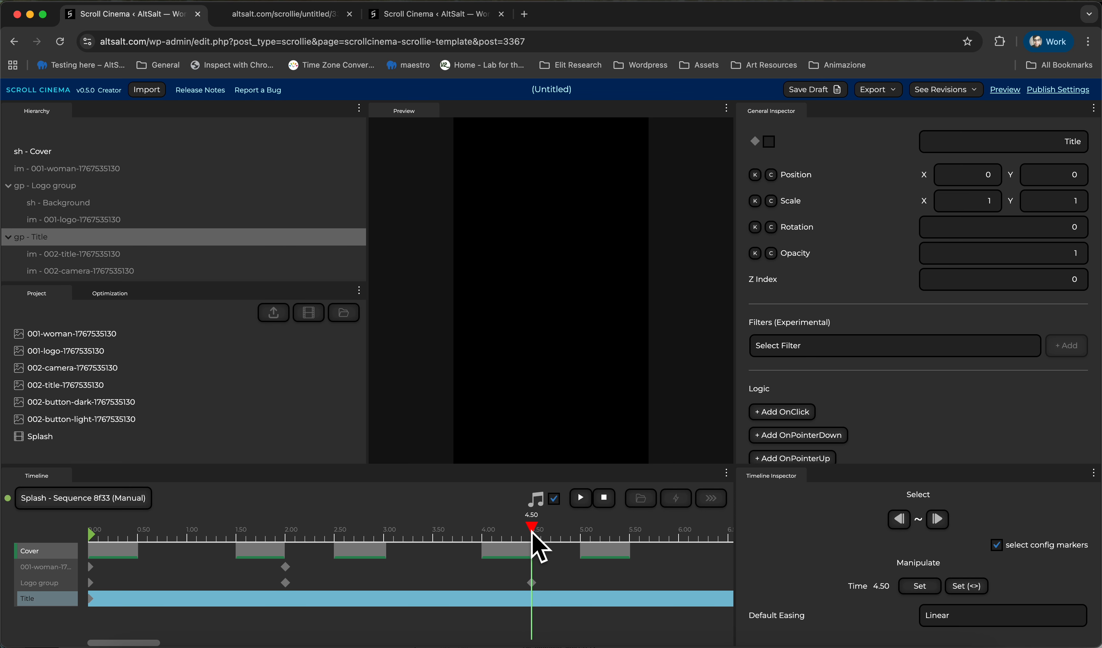
pyautogui.click(770, 142)
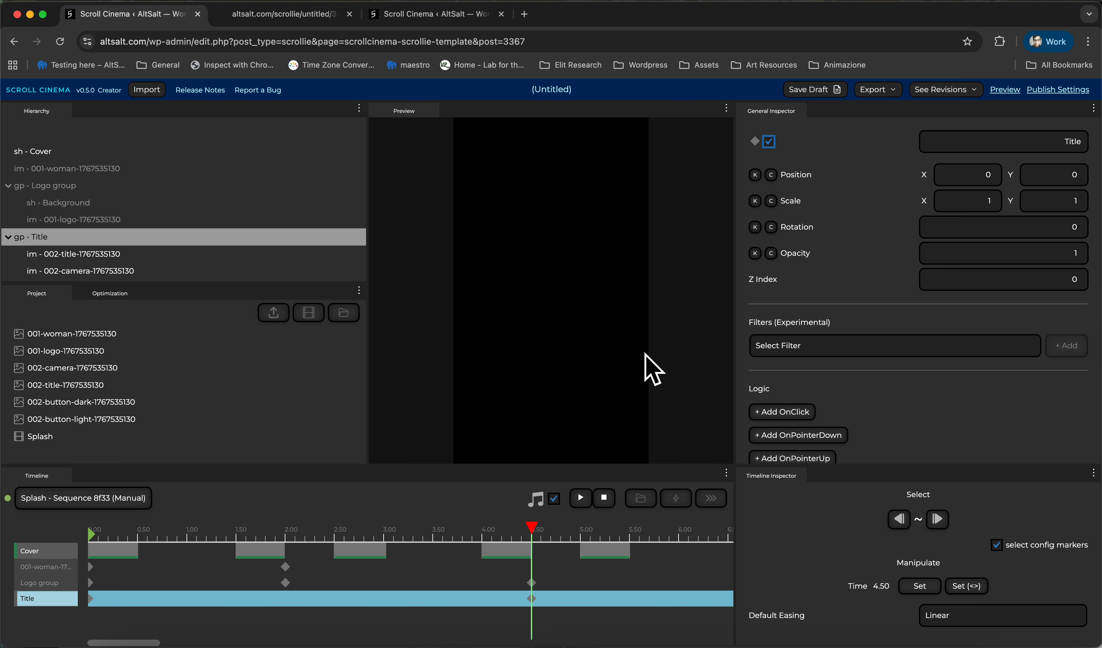
pyautogui.moveTo(556, 529); pyautogui.dragTo(646, 525)
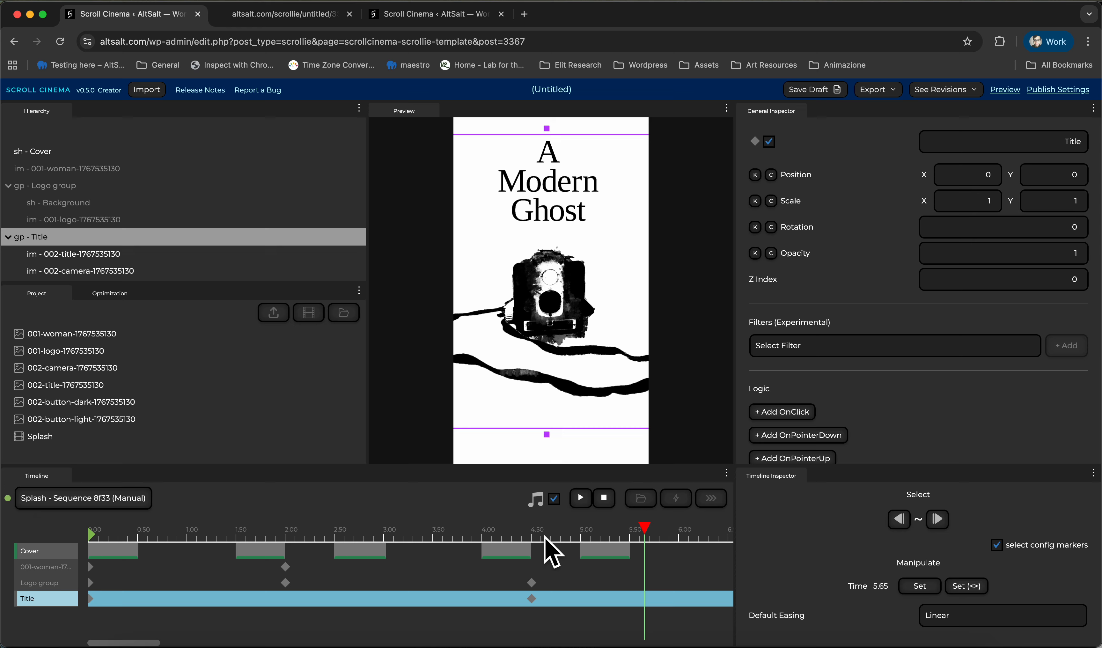
pyautogui.scroll(-3, 546, 539)
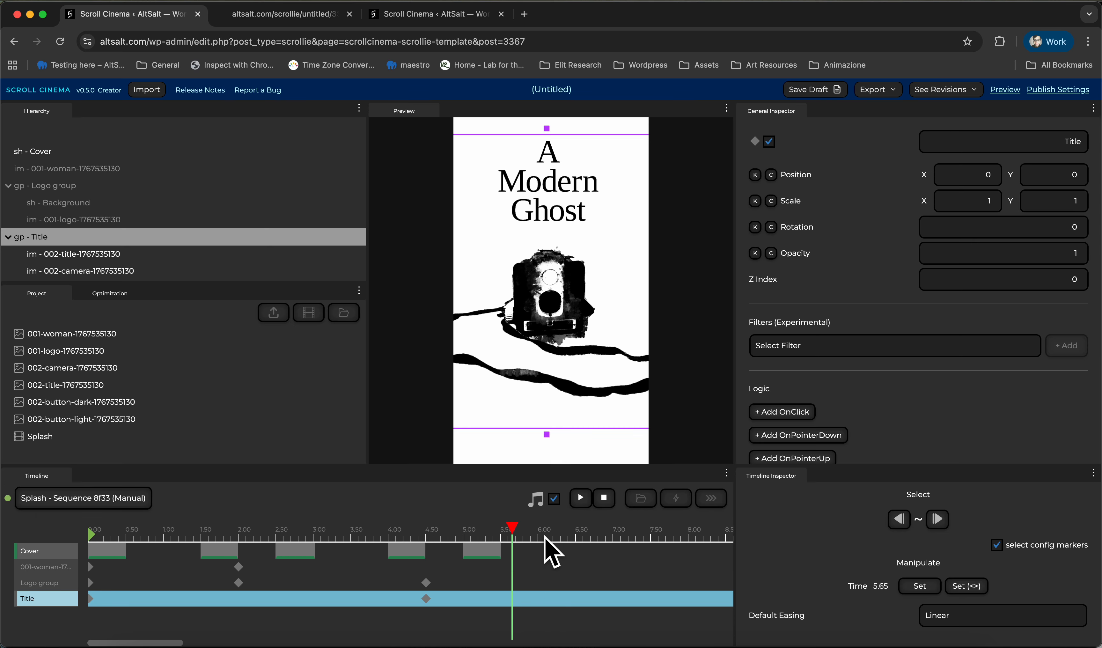
# Save the draft, reload the published preview page to check the splash sequence, and return to the editor.
pyautogui.click(814, 92)
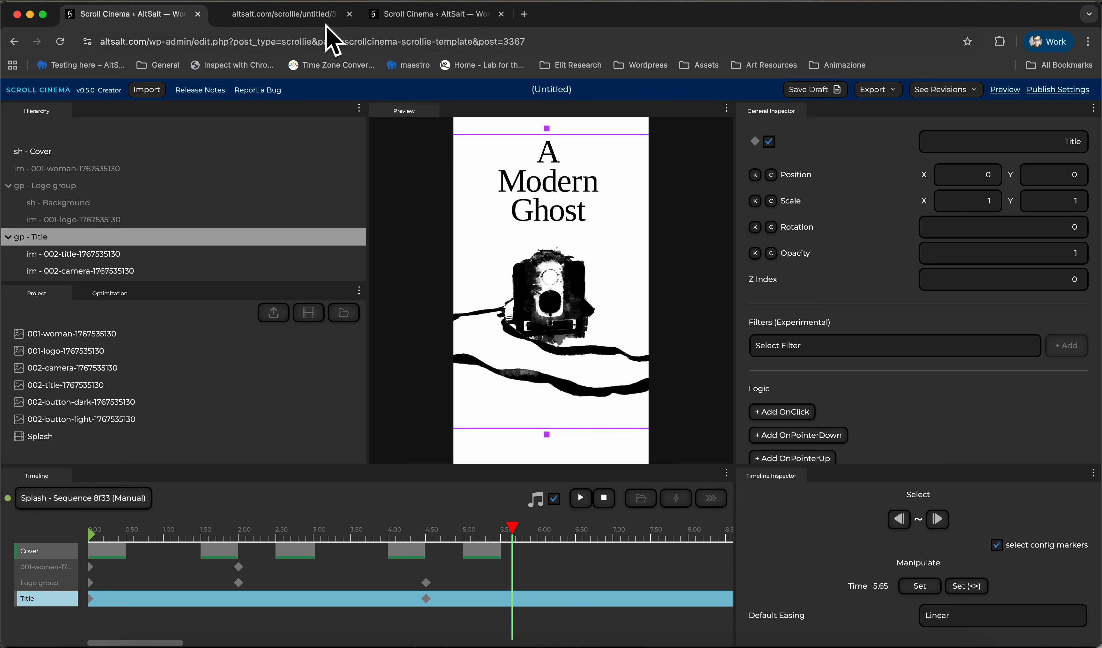
pyautogui.click(294, 14)
pyautogui.press('super+r')
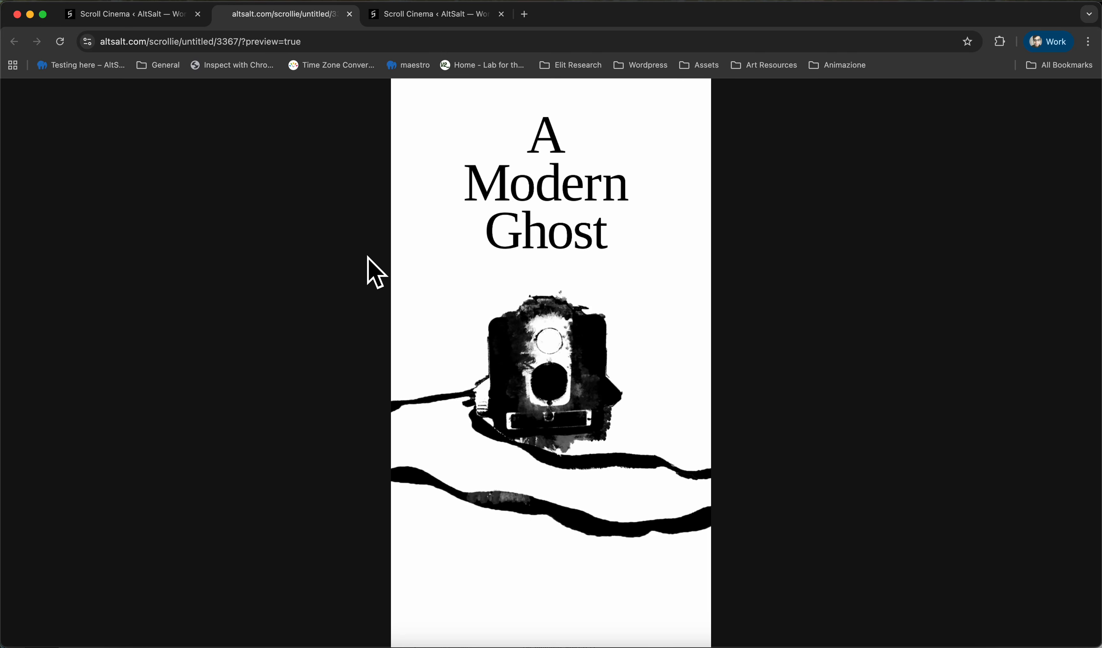
pyautogui.click(131, 14)
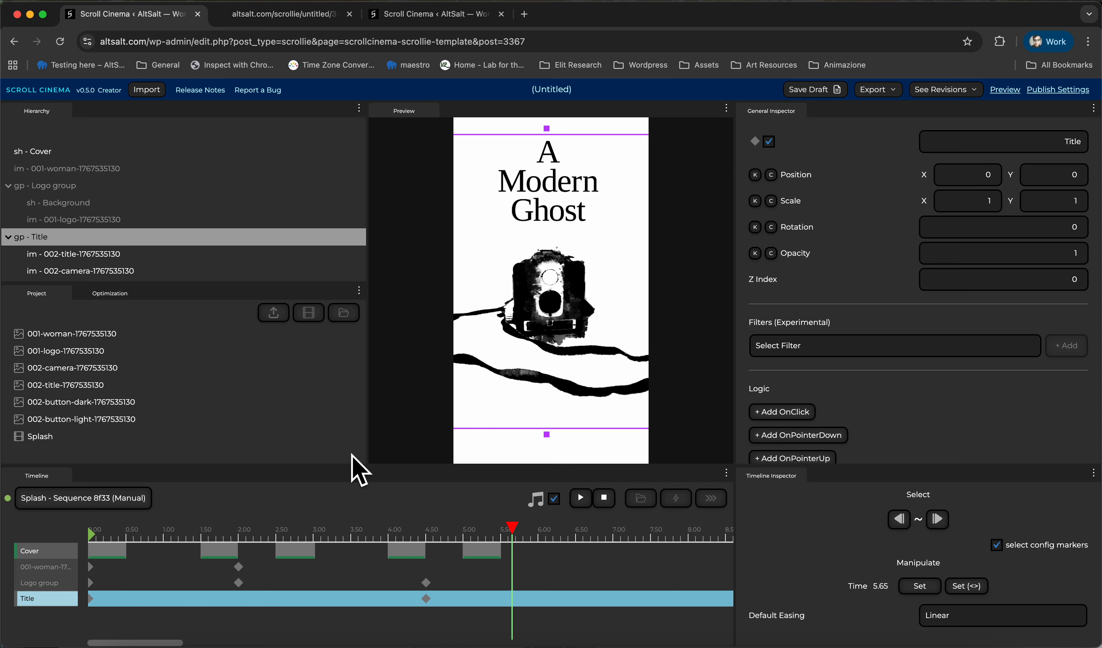
# Add an empty group named Button inside the Title group, after the camera image.
pyautogui.scroll(-2, 197, 192)
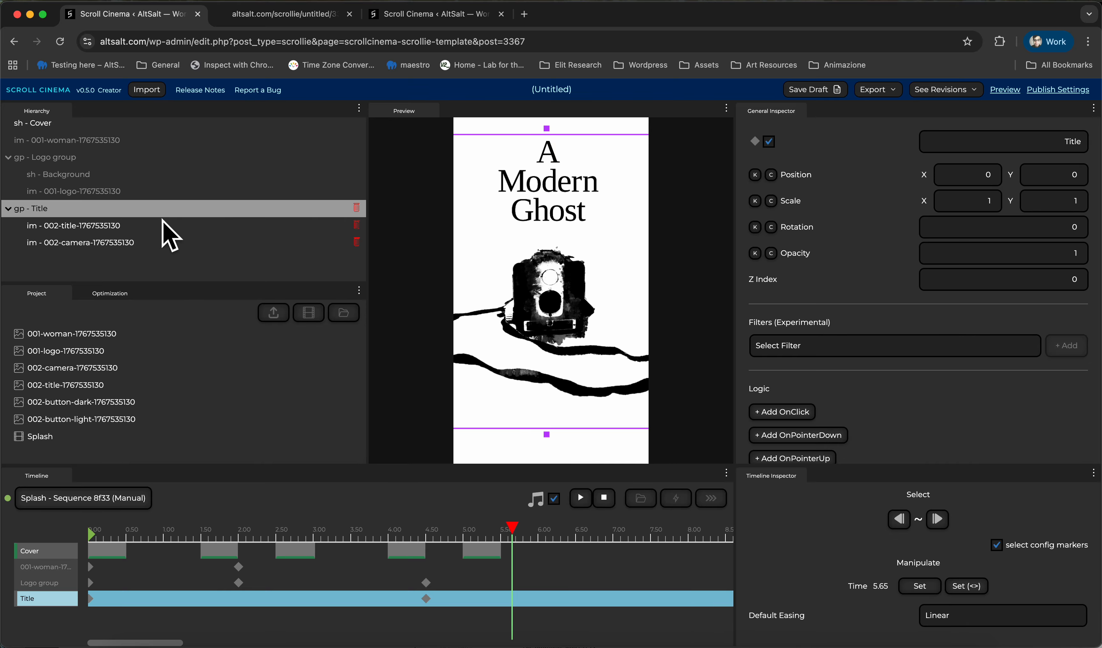
pyautogui.click(179, 243)
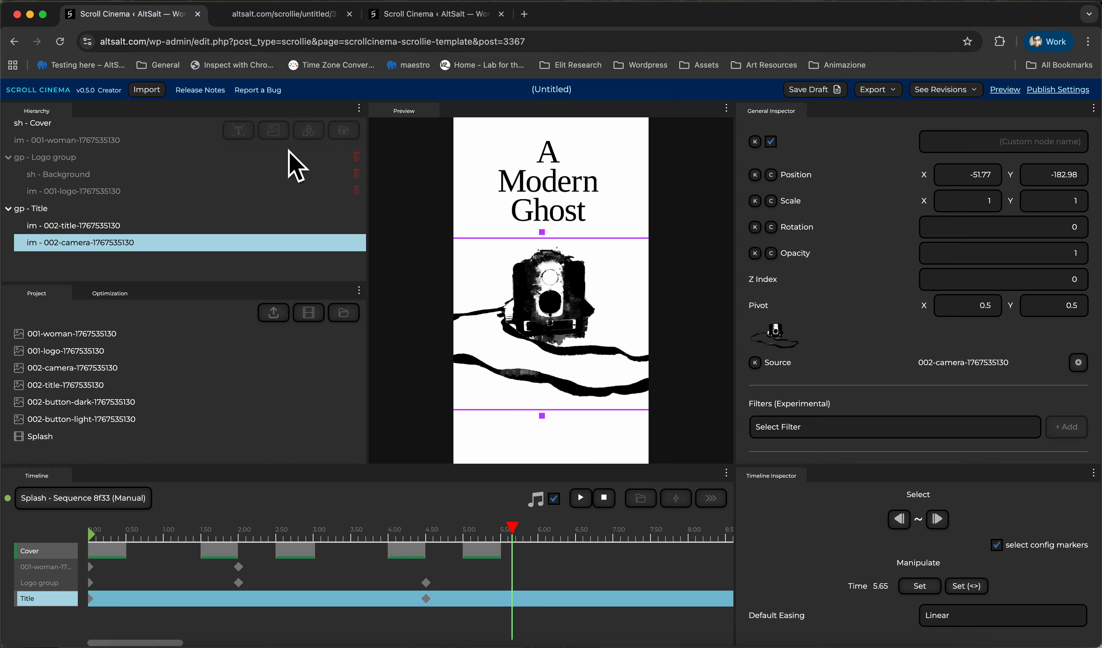
pyautogui.click(336, 130)
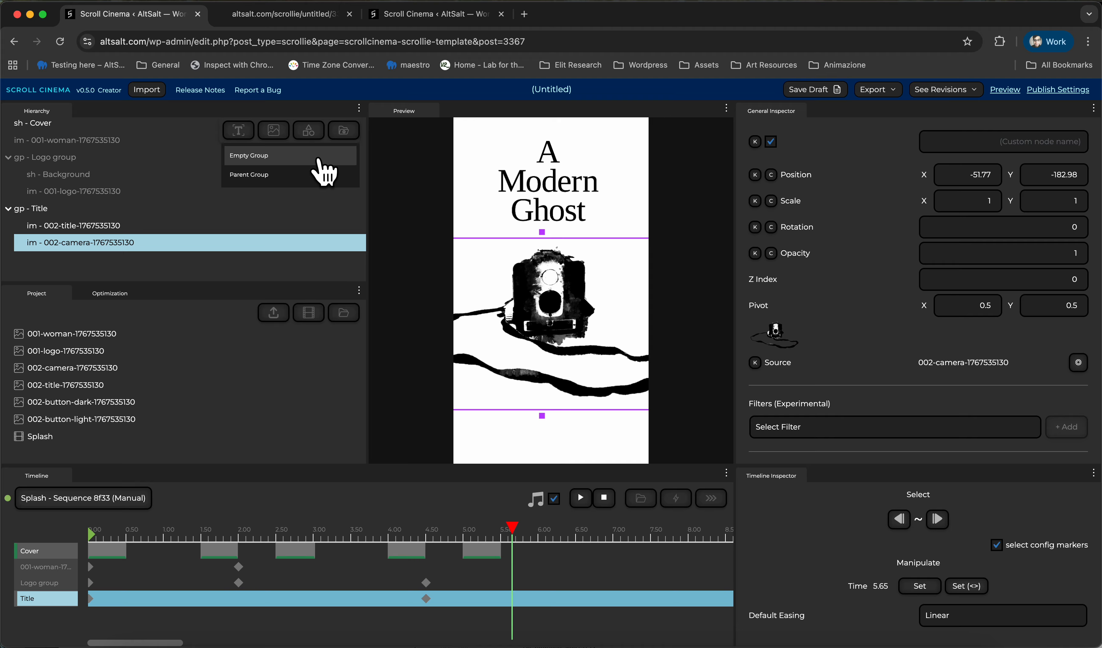
pyautogui.click(325, 156)
pyautogui.doubleClick(146, 258)
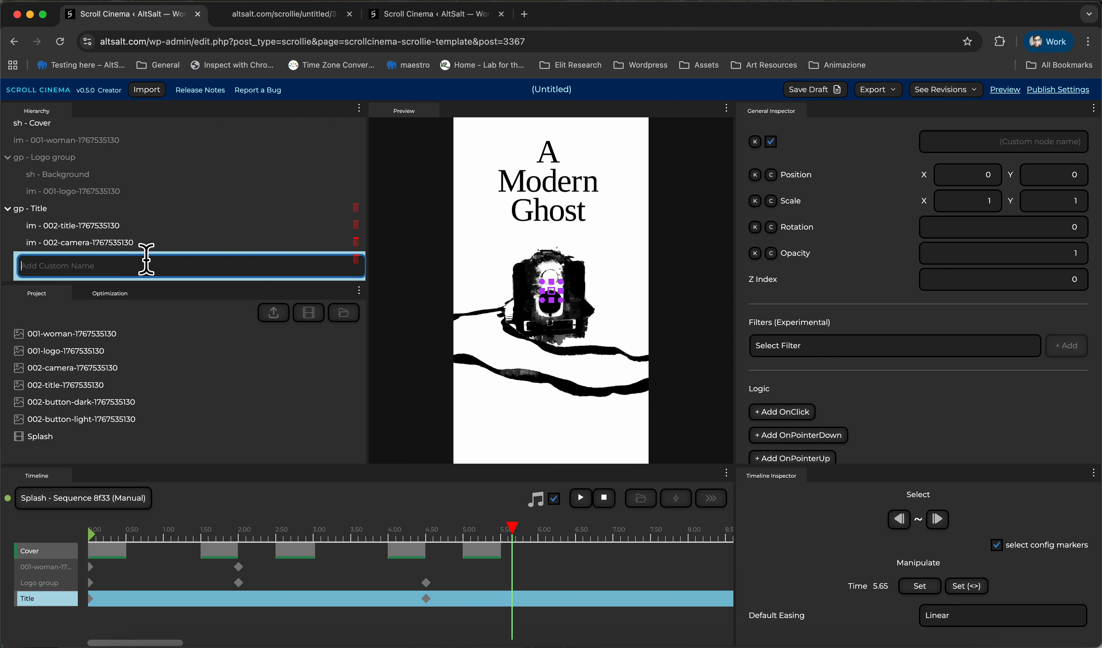
pyautogui.press('Return')
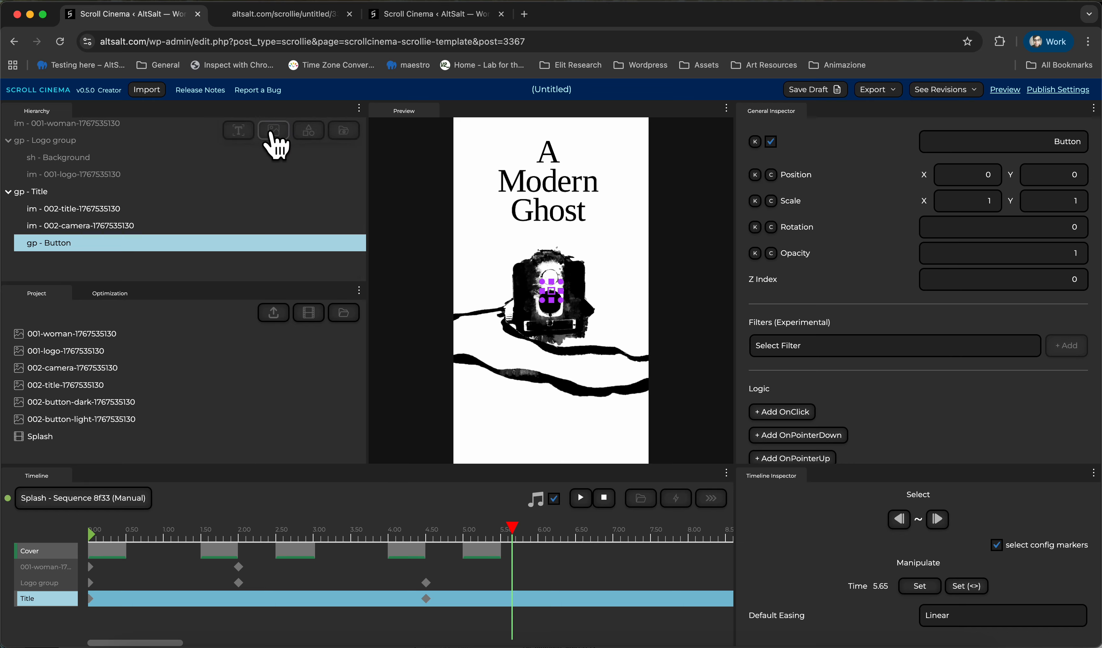
pyautogui.click(273, 130)
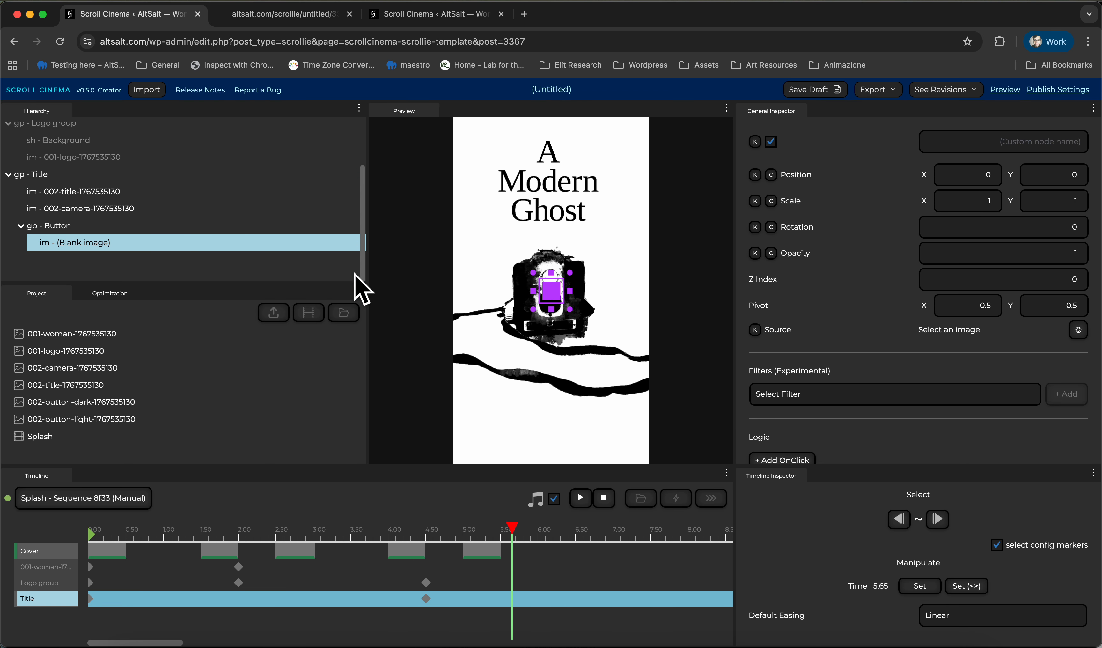
pyautogui.click(155, 418)
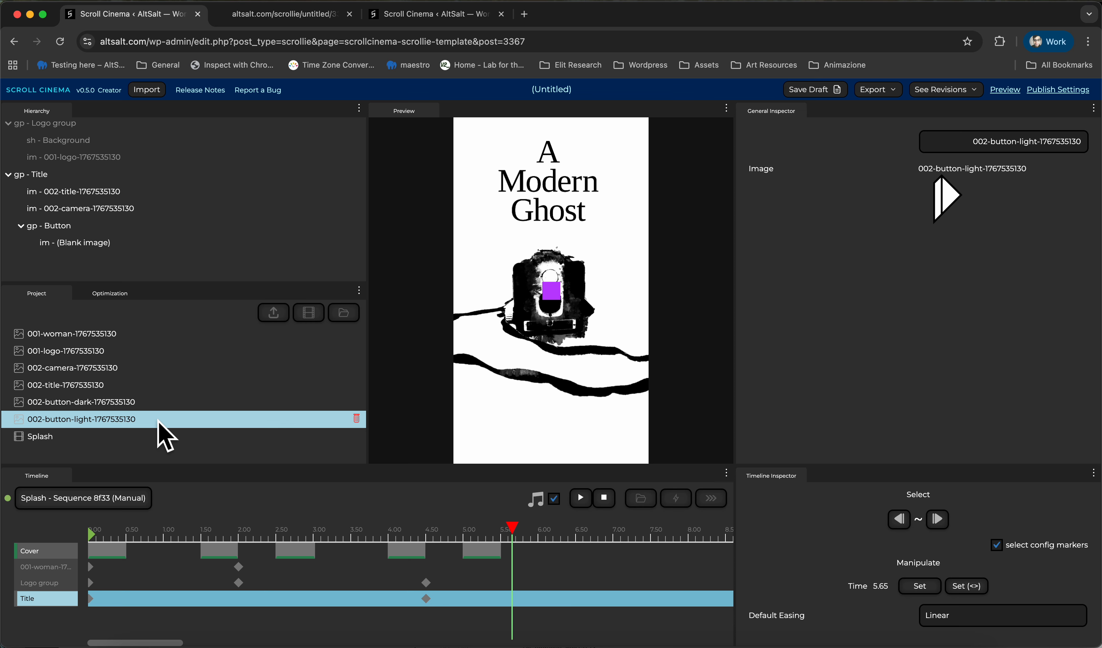
pyautogui.click(171, 246)
pyautogui.click(1079, 331)
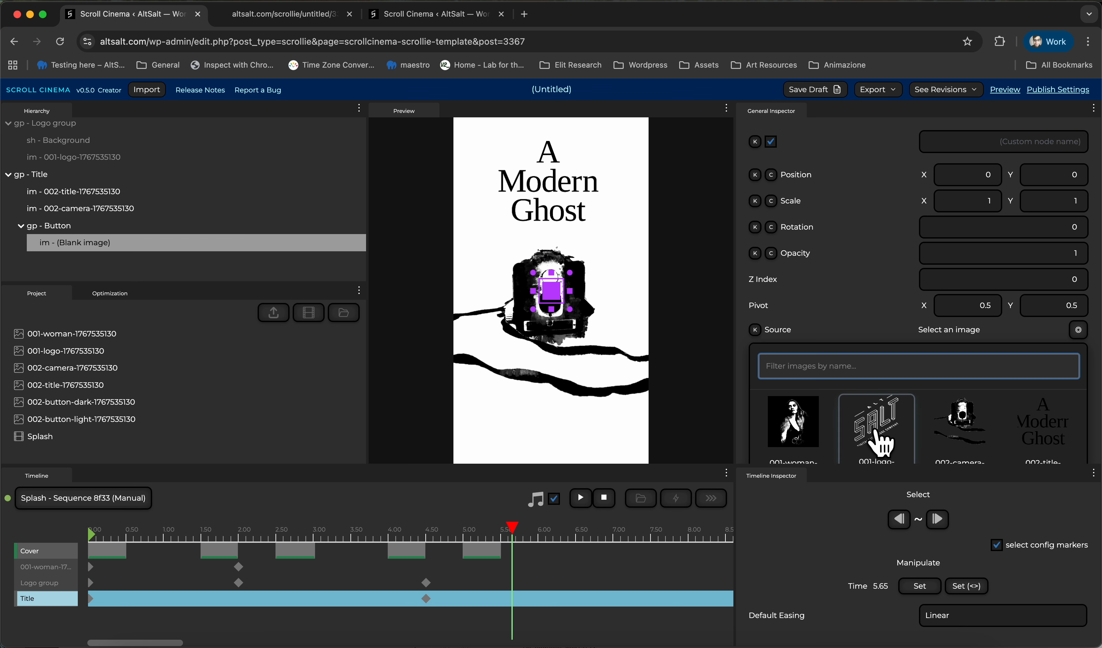
pyautogui.scroll(-5, 879, 434)
pyautogui.click(880, 343)
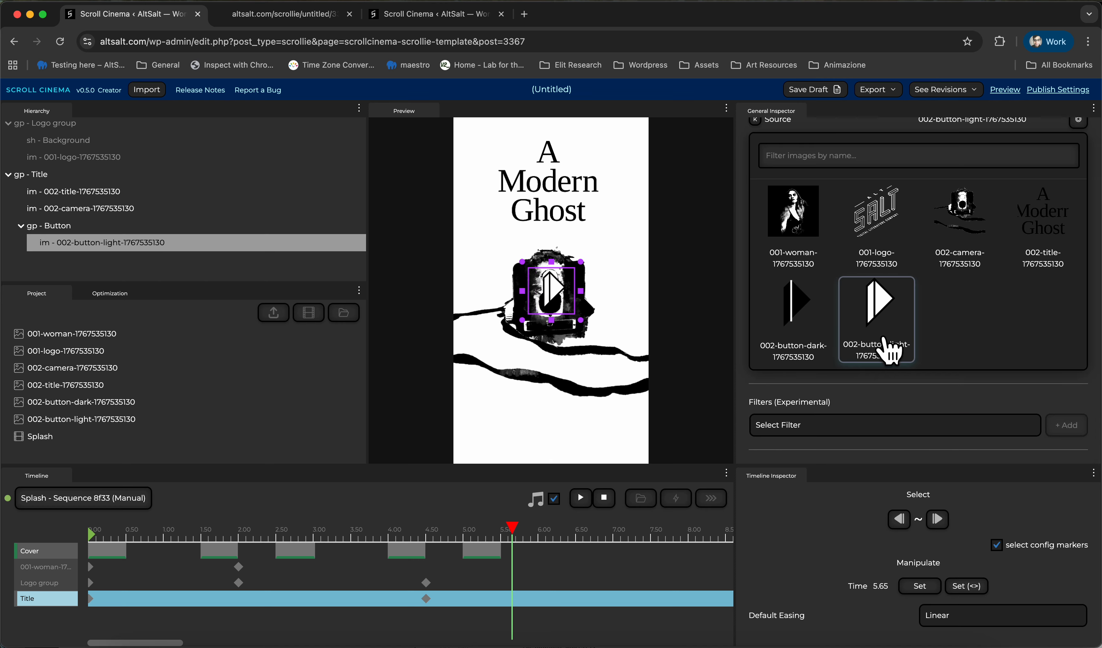
pyautogui.moveTo(561, 340); pyautogui.dragTo(584, 451)
# Add a default text element to the Button group.
pyautogui.click(182, 226)
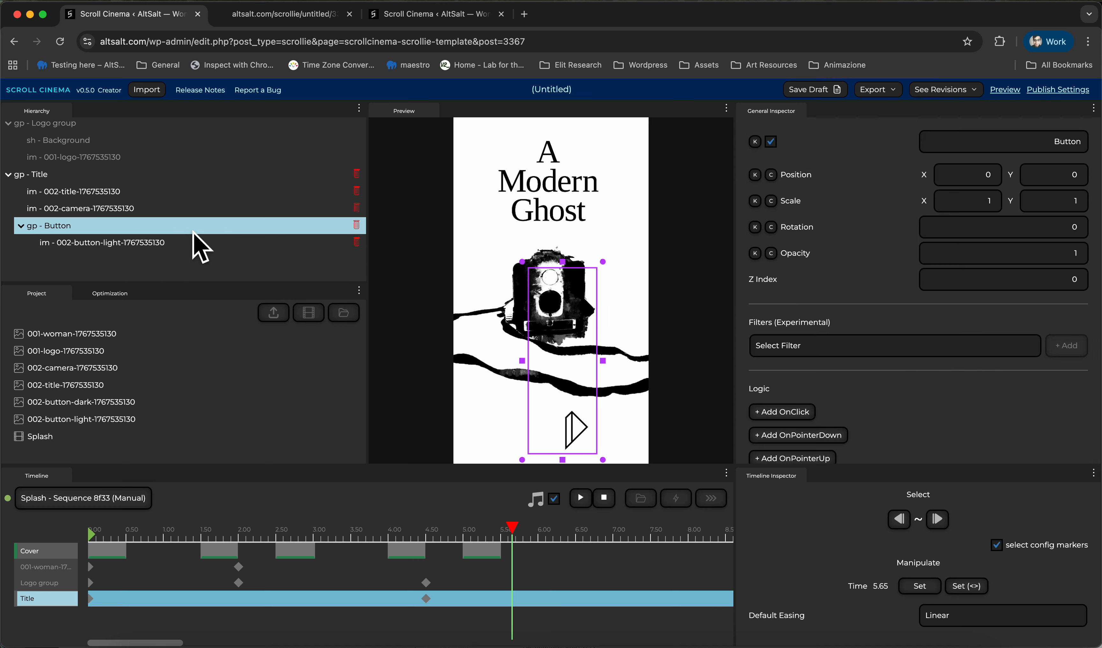
pyautogui.click(239, 129)
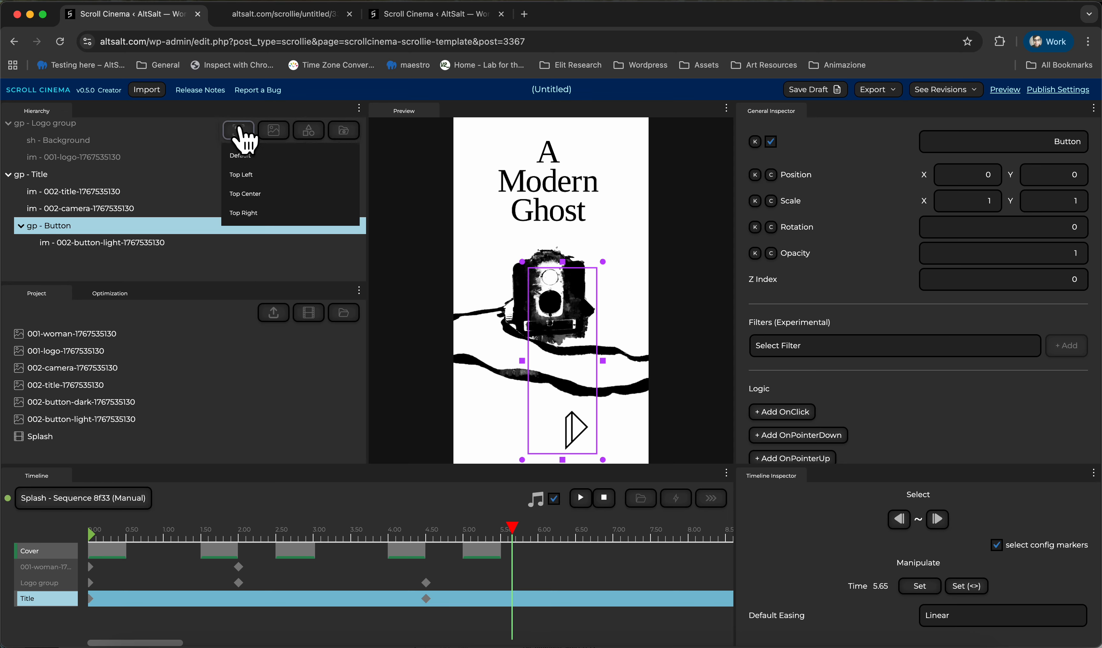
pyautogui.click(267, 156)
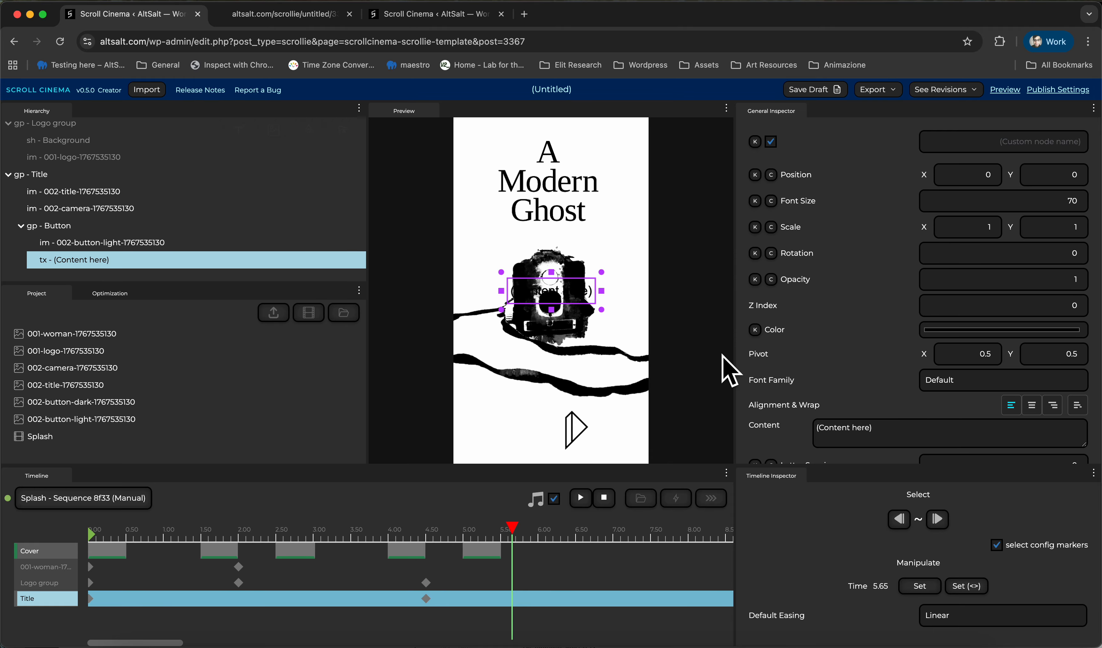
# Set the text's content to "Start", enlarge it to about font size 100.69, and place it beside the arrow at about X -74, Y -769.
pyautogui.click(903, 452)
pyautogui.write('St')
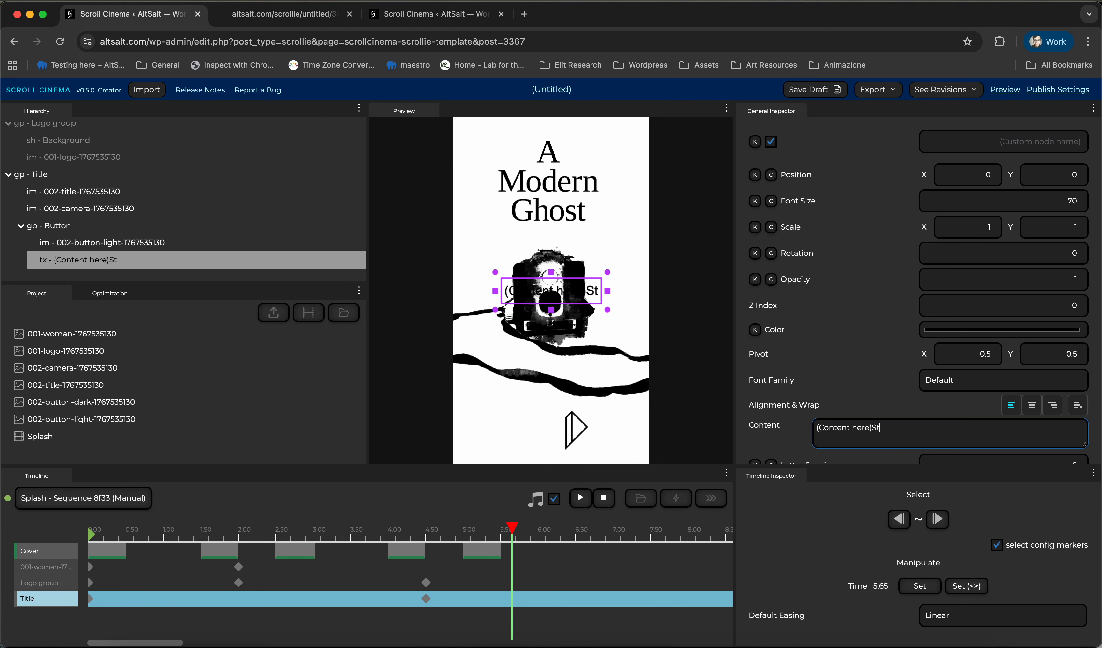
pyautogui.moveTo(562, 302); pyautogui.dragTo(563, 438)
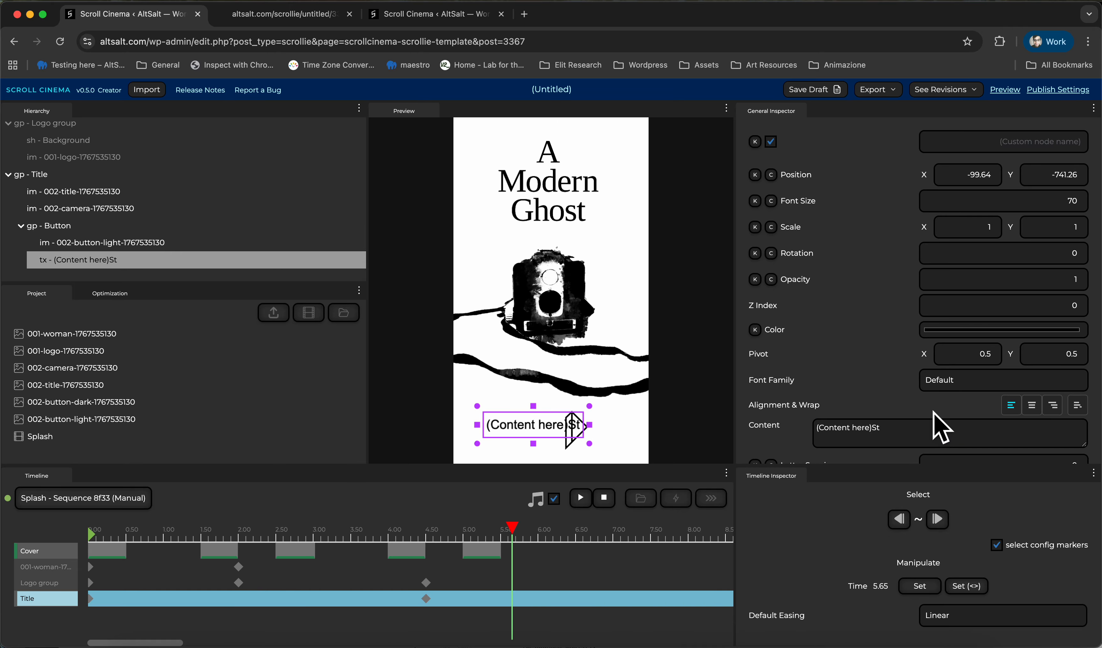
pyautogui.click(924, 439)
pyautogui.write('Start')
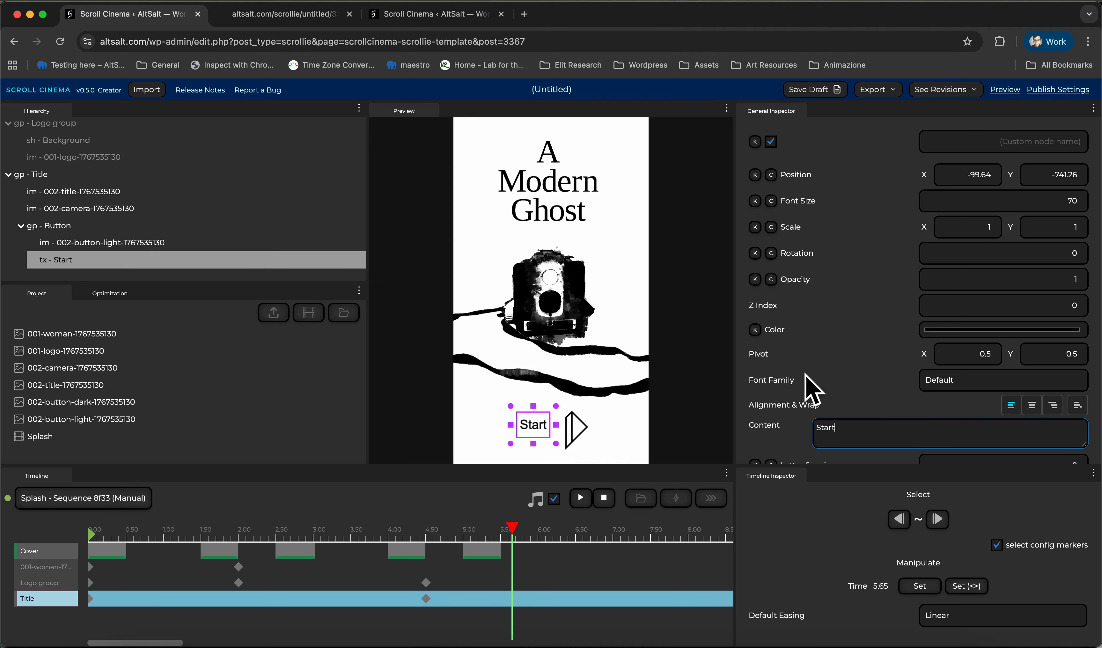
pyautogui.moveTo(534, 428); pyautogui.dragTo(540, 433)
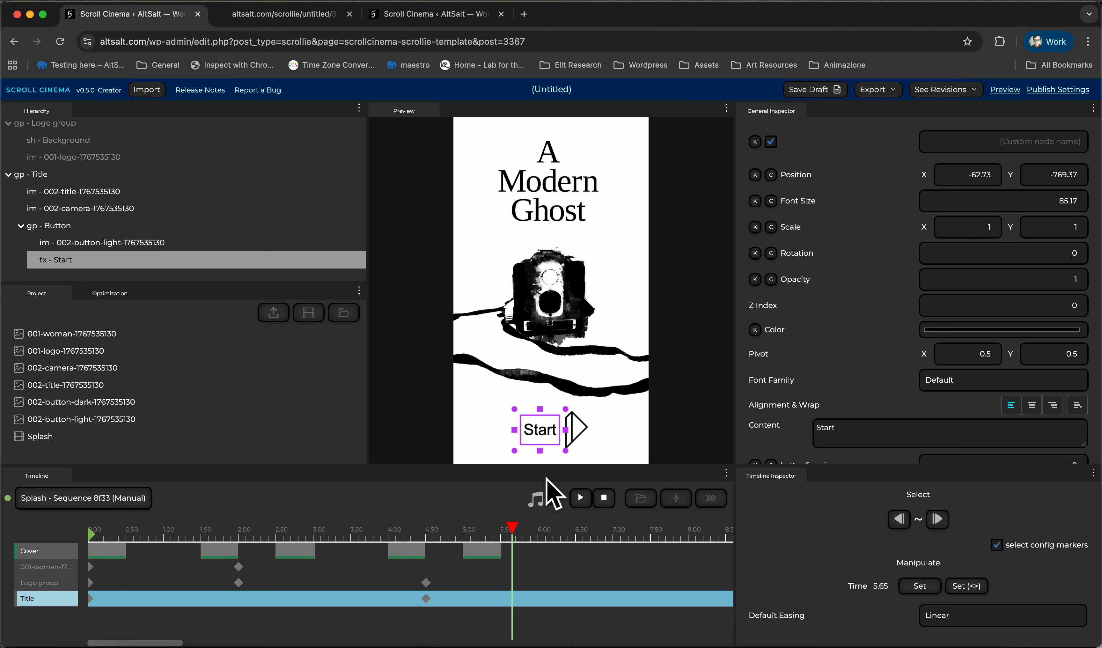
pyautogui.moveTo(561, 429); pyautogui.dragTo(559, 481)
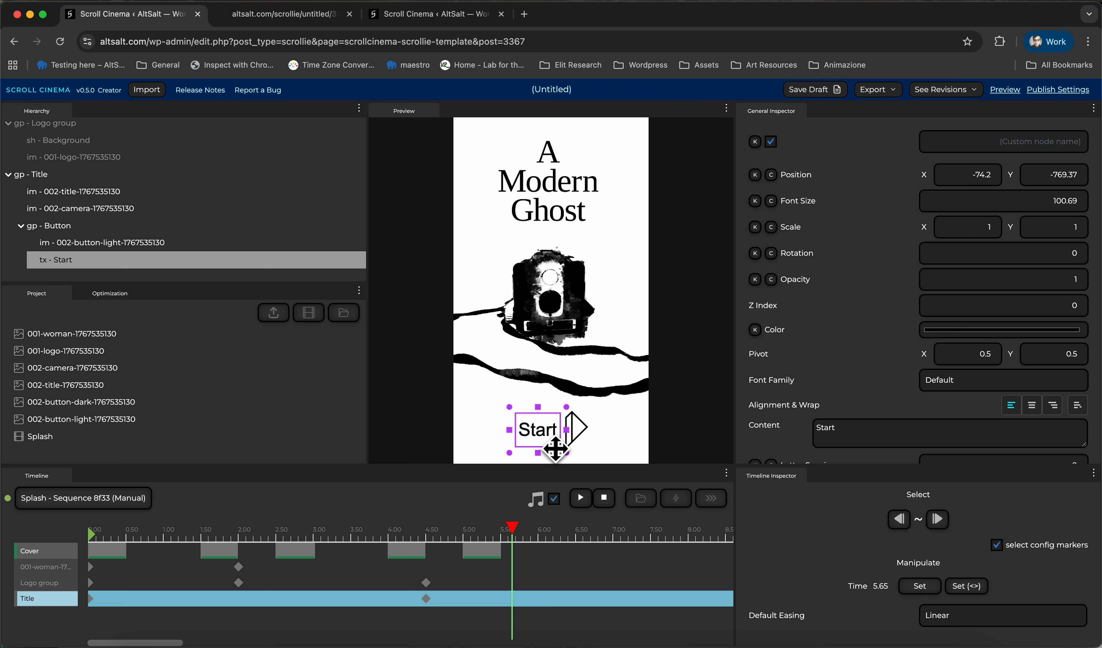
# Add an OnPointerDown listener to the Button group's logic.
pyautogui.click(184, 230)
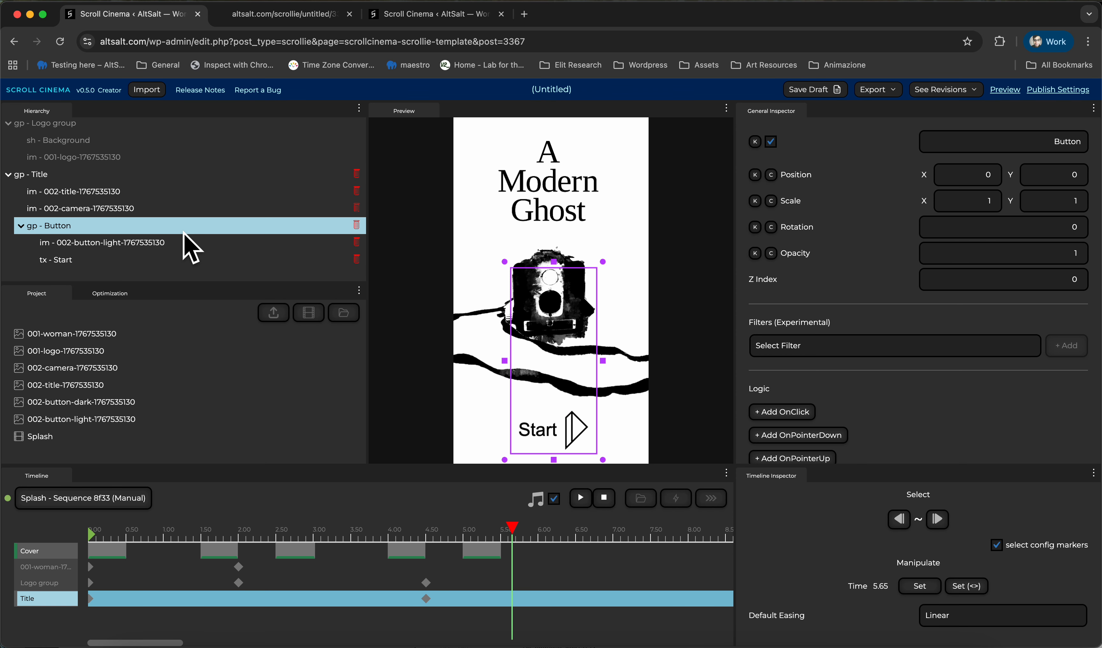
pyautogui.scroll(-1, 195, 267)
pyautogui.click(192, 266)
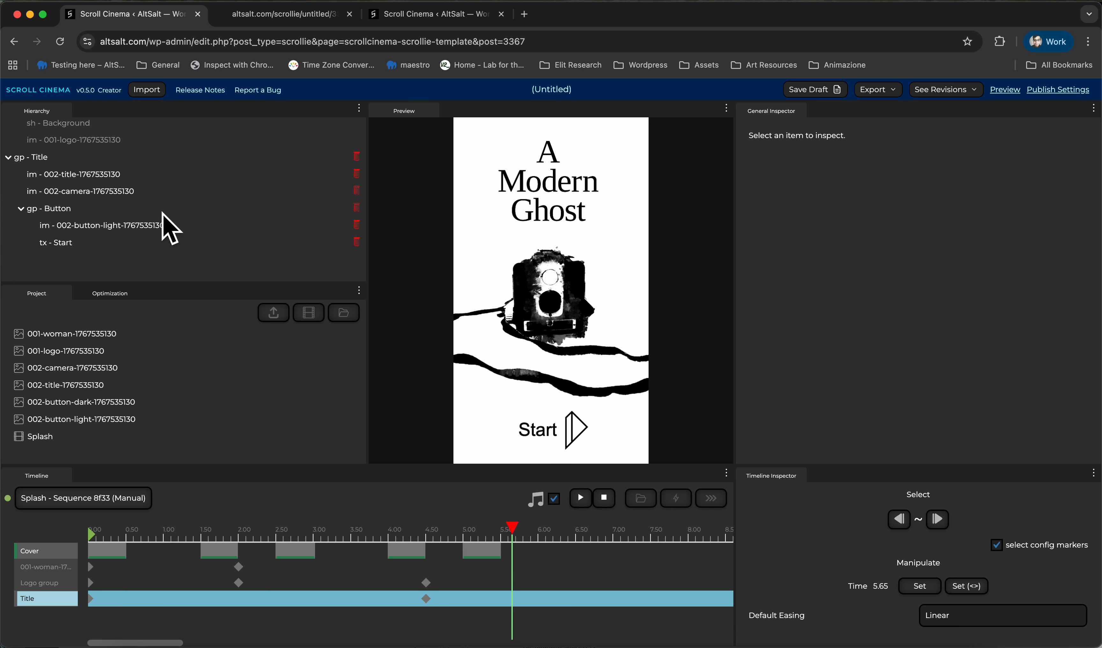
pyautogui.click(186, 208)
pyautogui.scroll(-2, 945, 382)
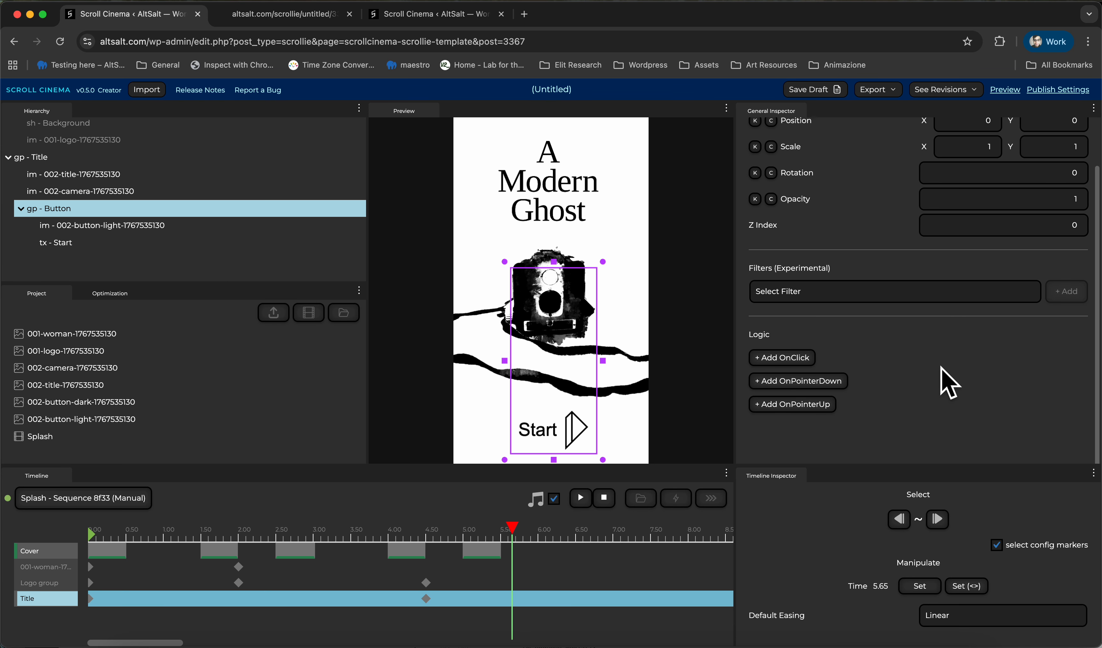
pyautogui.click(910, 435)
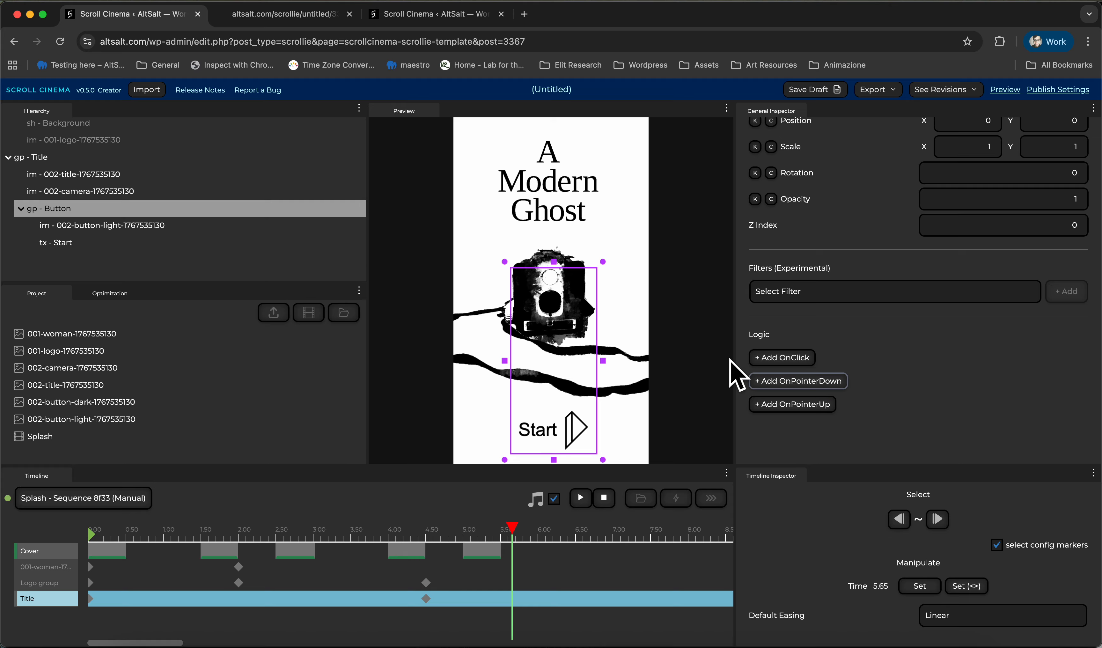
pyautogui.click(221, 260)
pyautogui.click(197, 213)
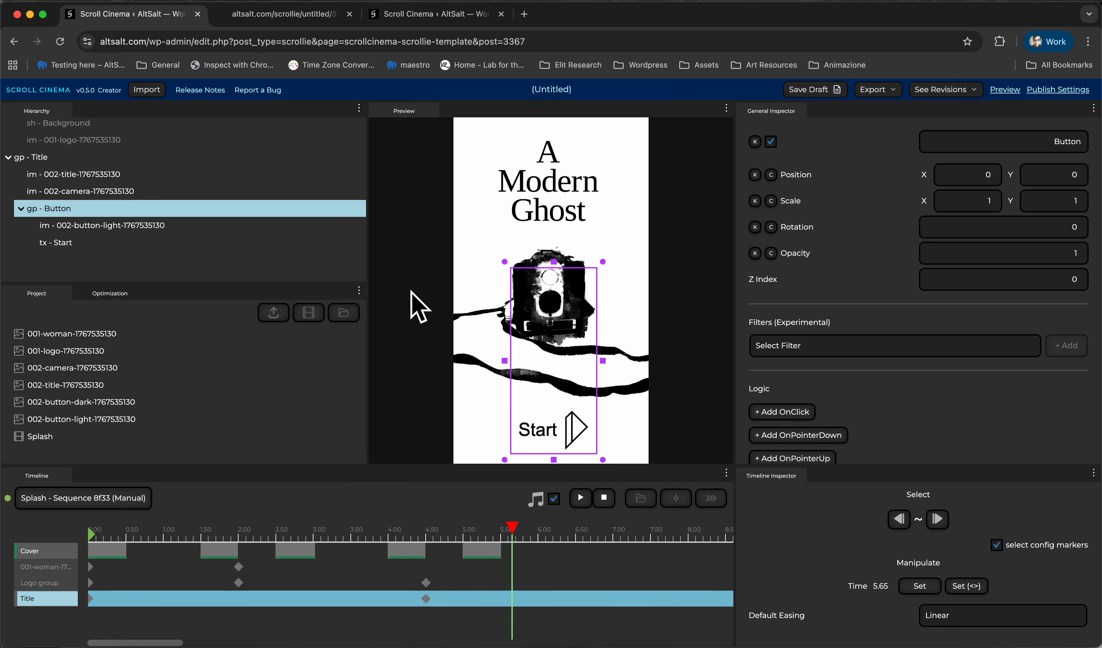
pyautogui.scroll(-2, 774, 406)
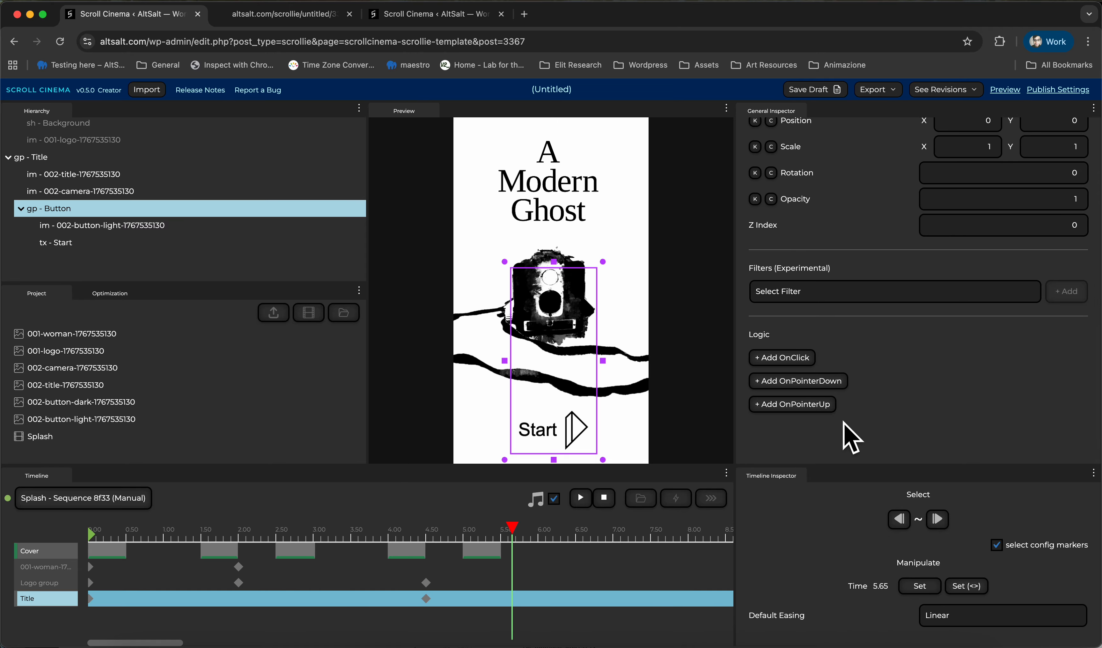
pyautogui.click(814, 382)
pyautogui.scroll(-2, 860, 399)
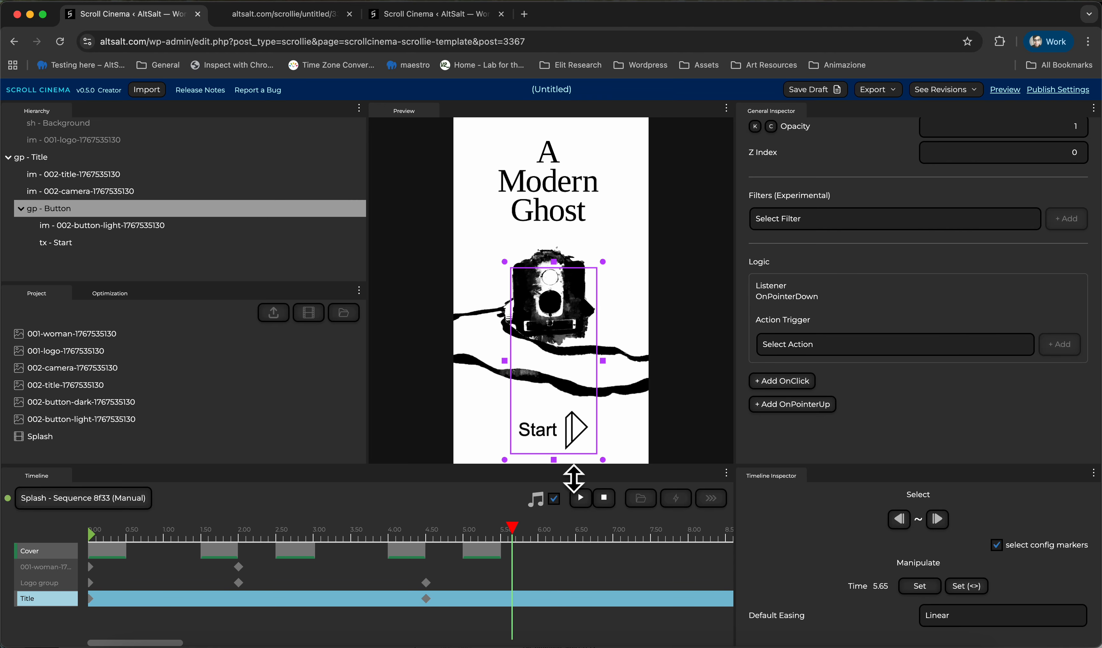
# Add a NodeAction to the Button group's OnPointerDown listener.
pyautogui.click(872, 345)
pyautogui.click(864, 374)
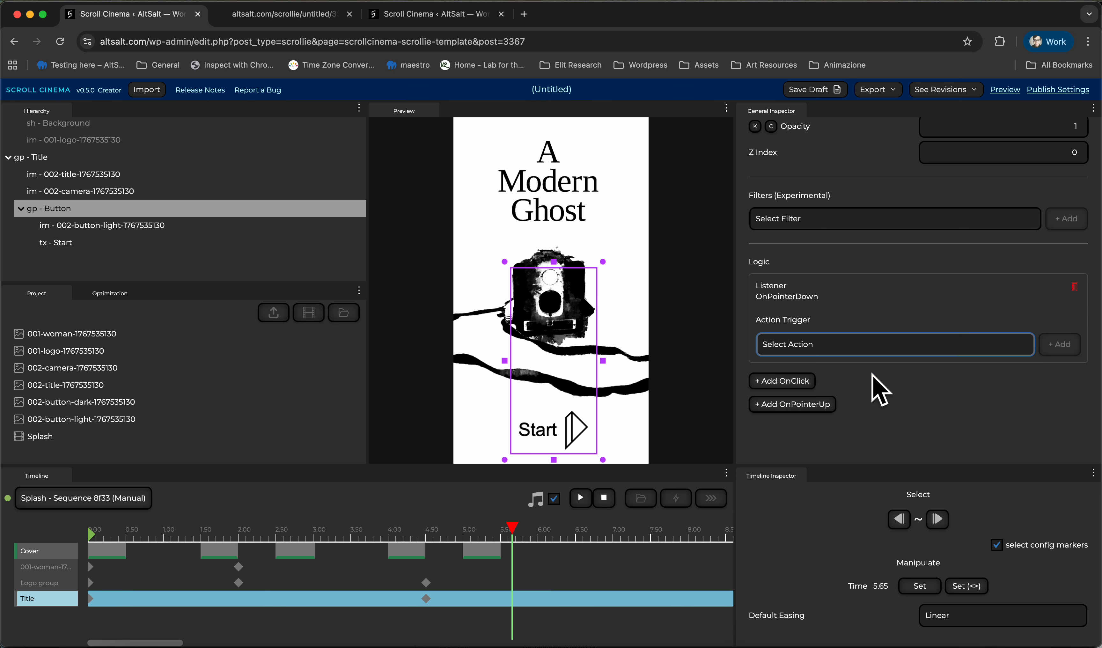
pyautogui.click(1060, 345)
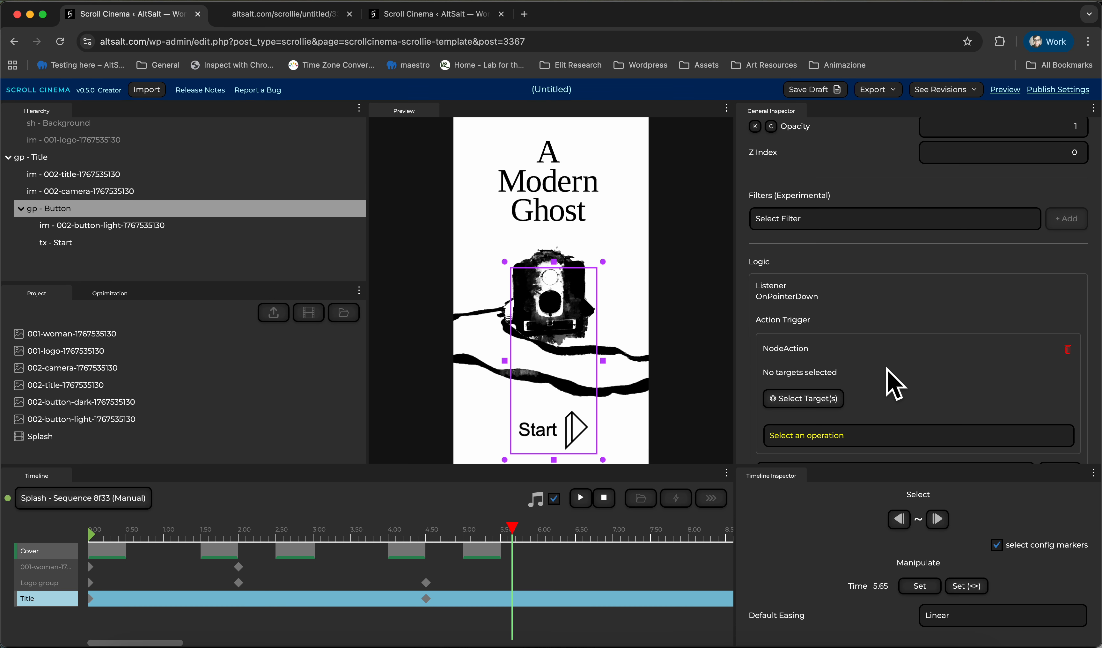
pyautogui.scroll(-3, 889, 378)
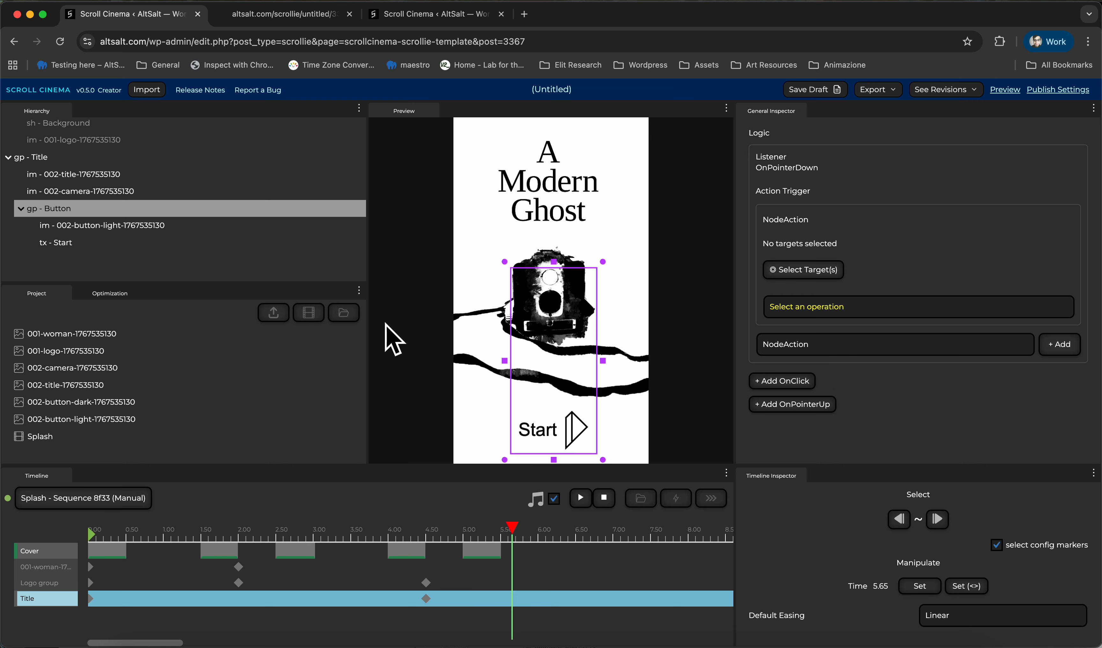
# Rename the 002-button-light image element as "Button image" and its parent group as "Start Button".
pyautogui.doubleClick(212, 223)
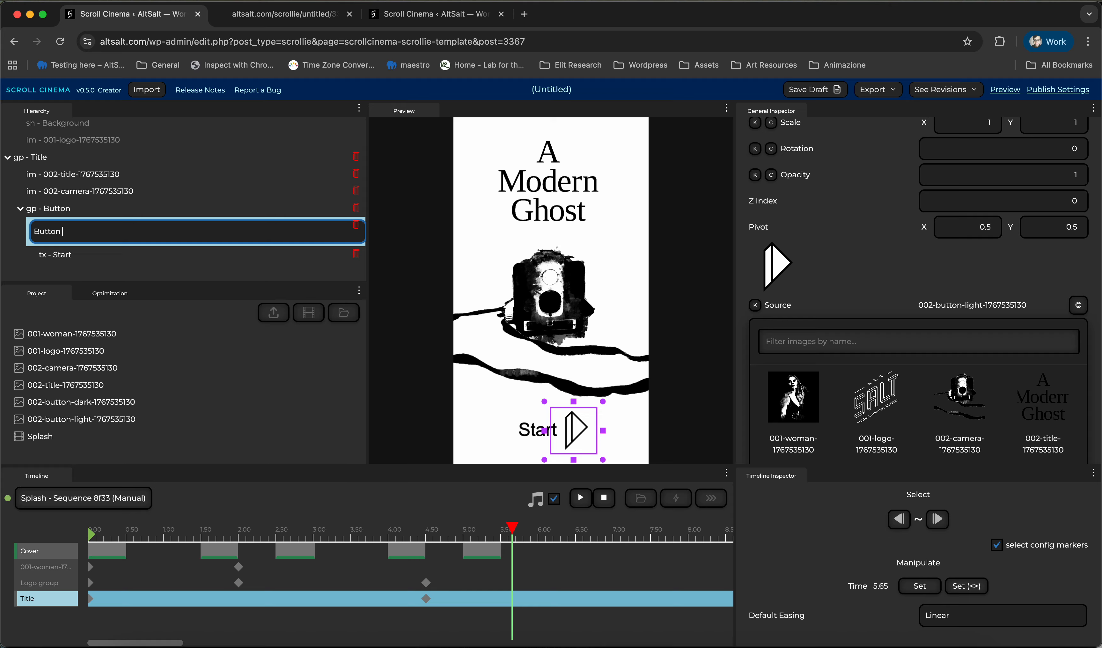
pyautogui.press('Return')
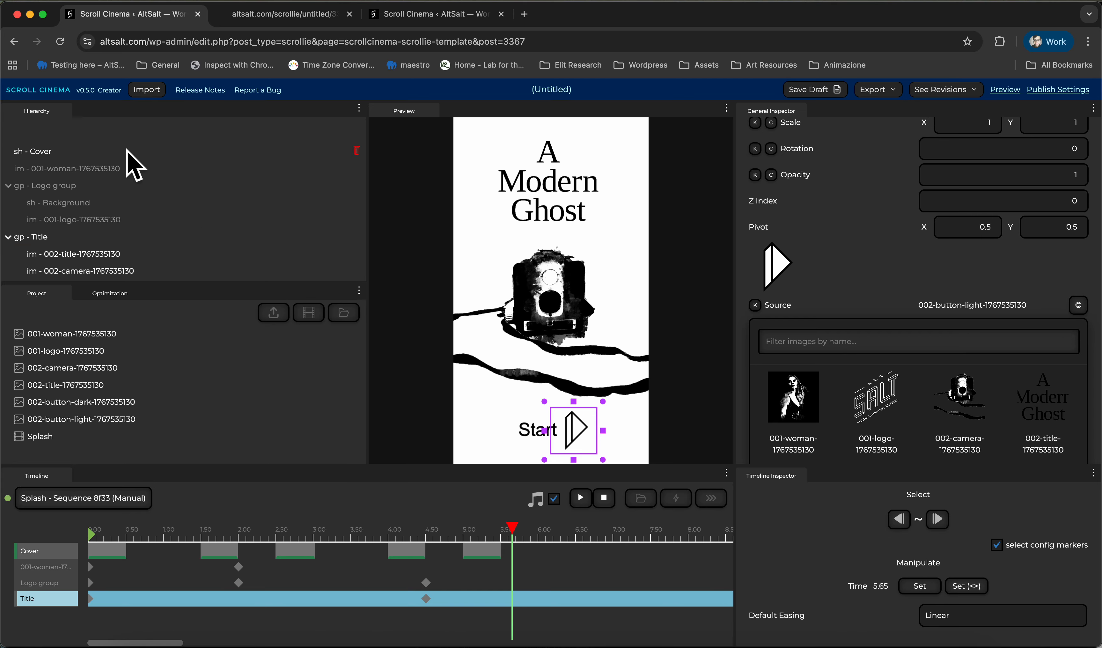
pyautogui.scroll(-4, 128, 178)
pyautogui.doubleClick(100, 213)
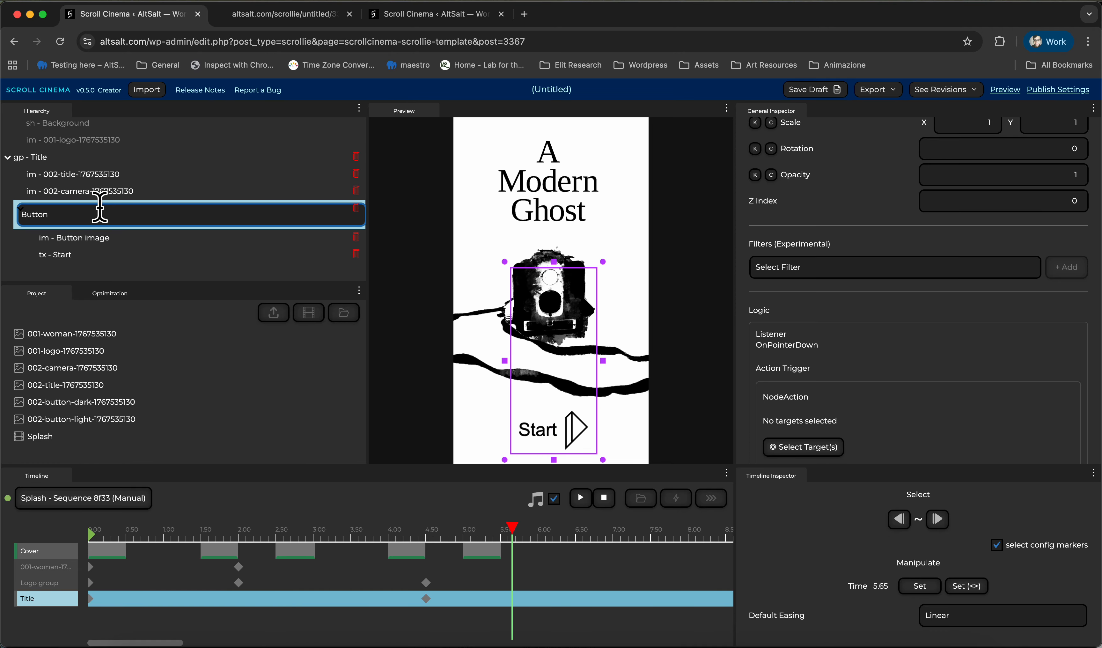
pyautogui.write('Start')
pyautogui.press('Return')
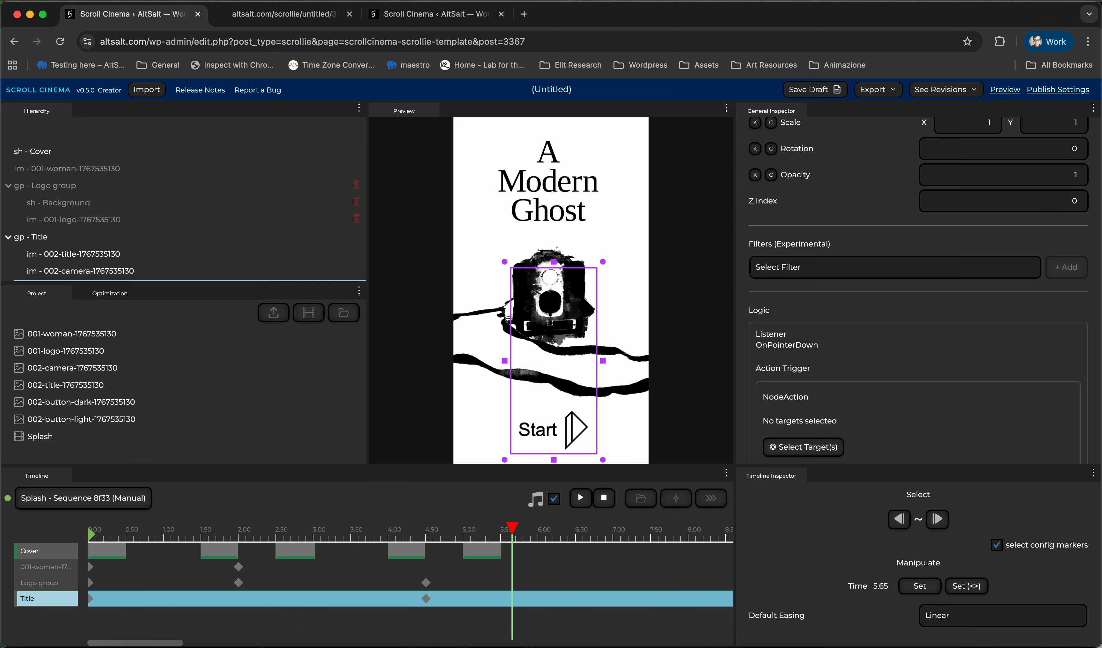
pyautogui.scroll(-3, 285, 223)
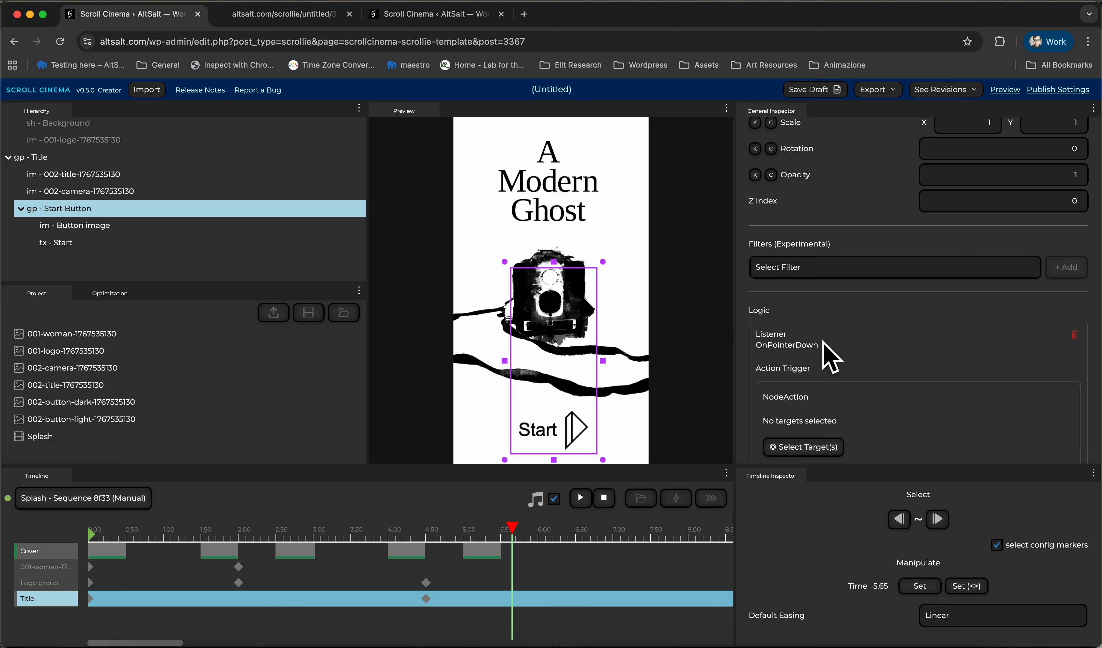
# Target the Button image element with the OnPointerDown NodeAction, finding it by searching for "button".
pyautogui.scroll(-4, 829, 352)
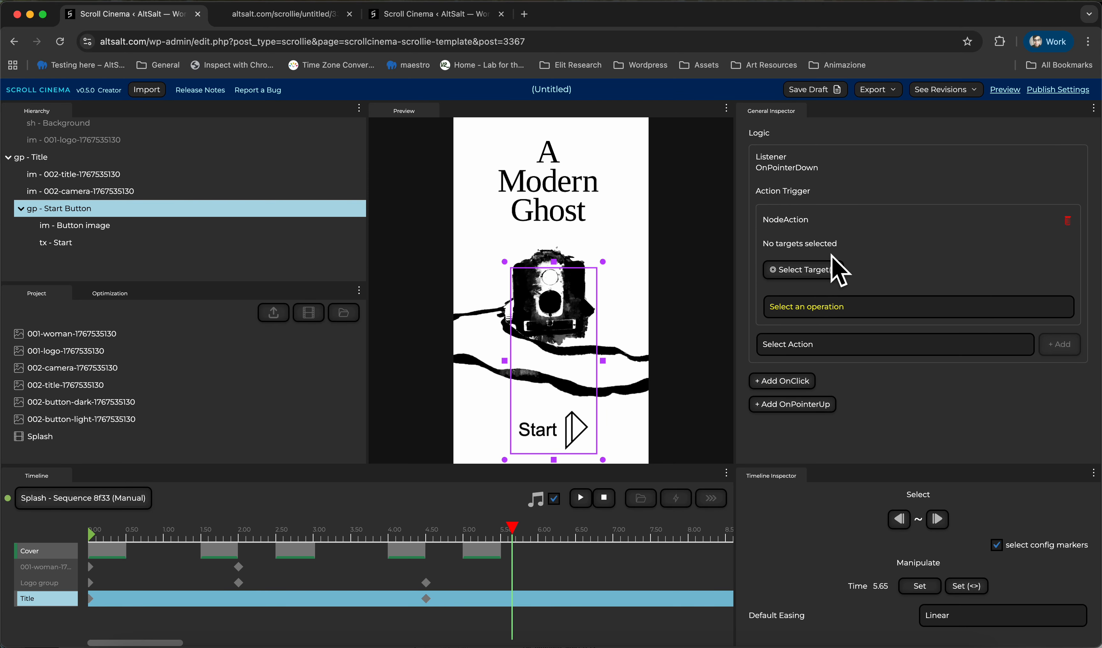
pyautogui.click(810, 277)
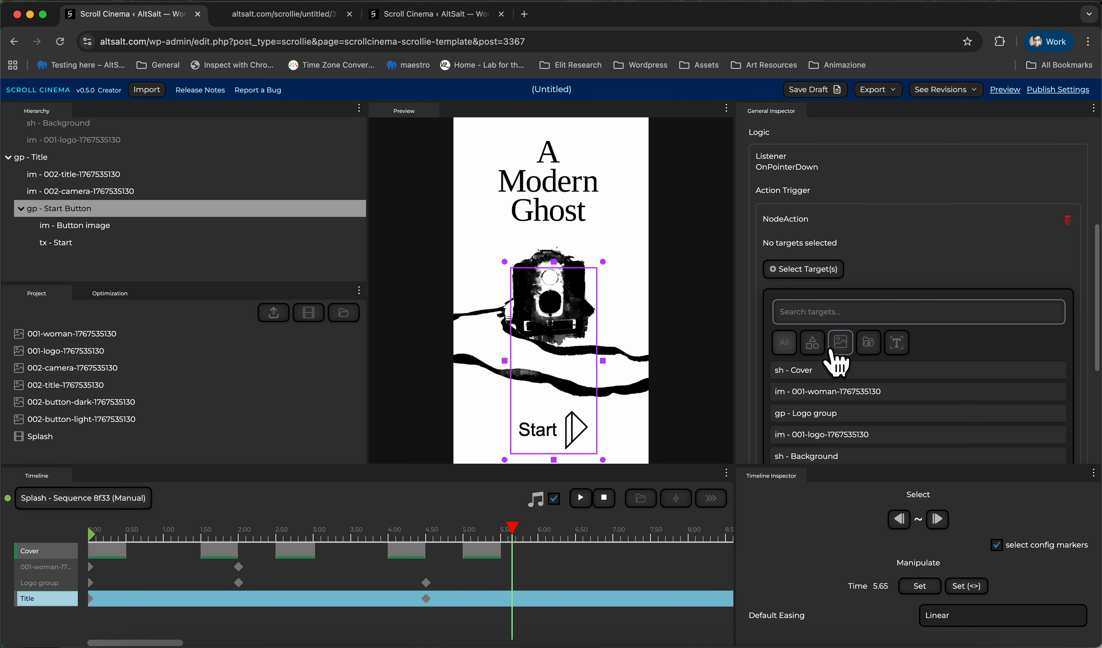
pyautogui.scroll(-3, 835, 358)
pyautogui.write('button')
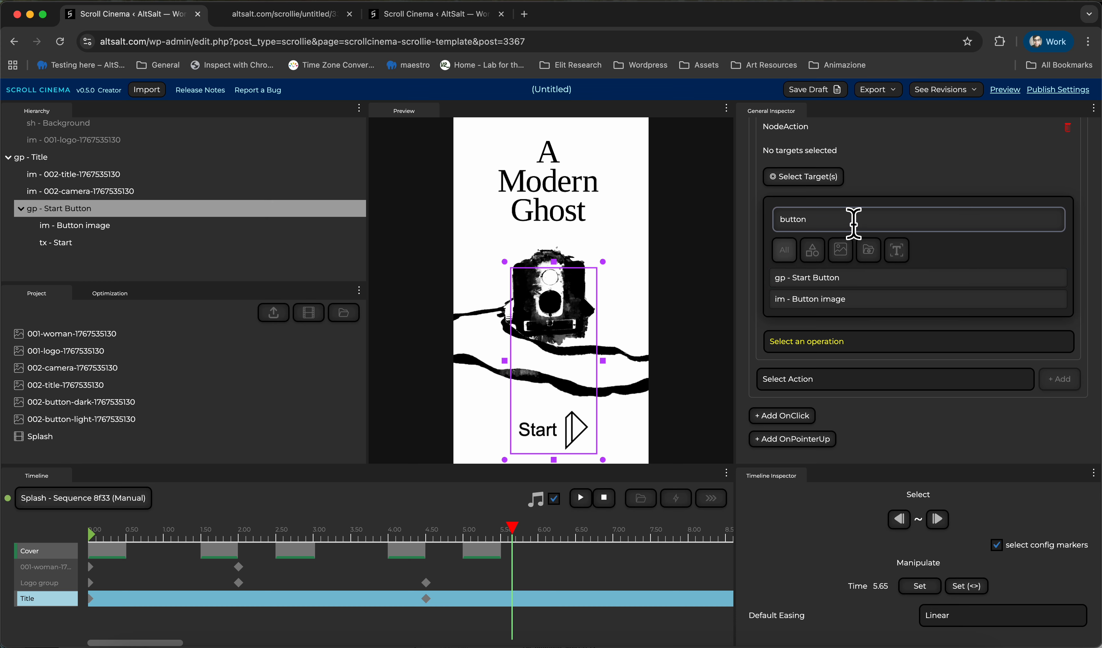
pyautogui.click(843, 299)
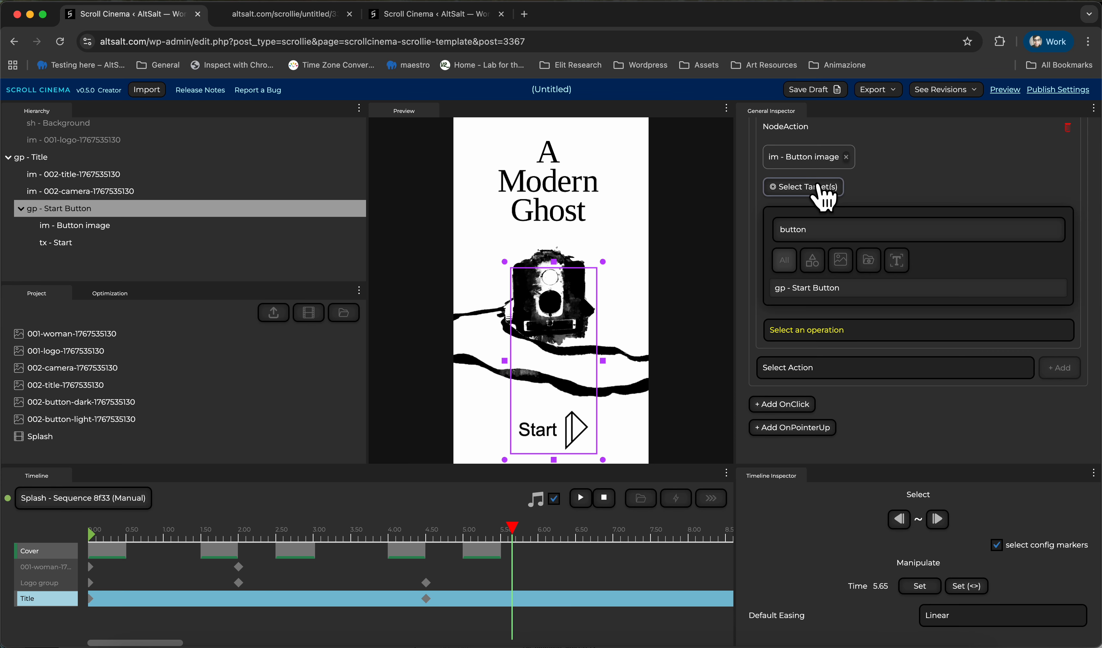
pyautogui.click(825, 189)
pyautogui.click(836, 310)
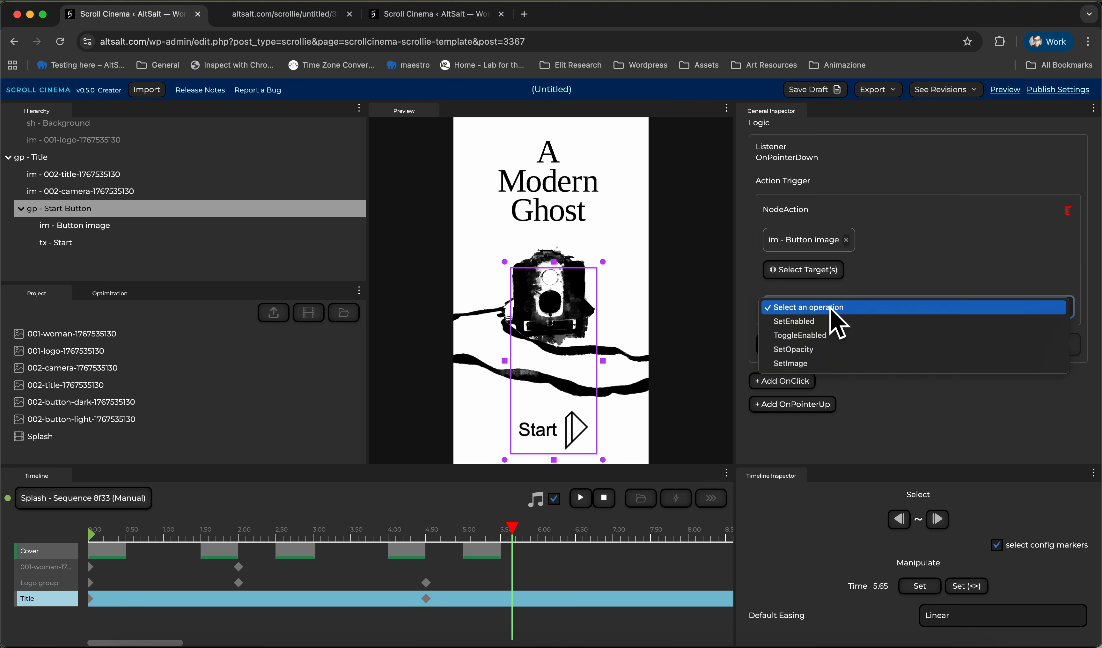
pyautogui.click(831, 362)
pyautogui.scroll(-3, 863, 340)
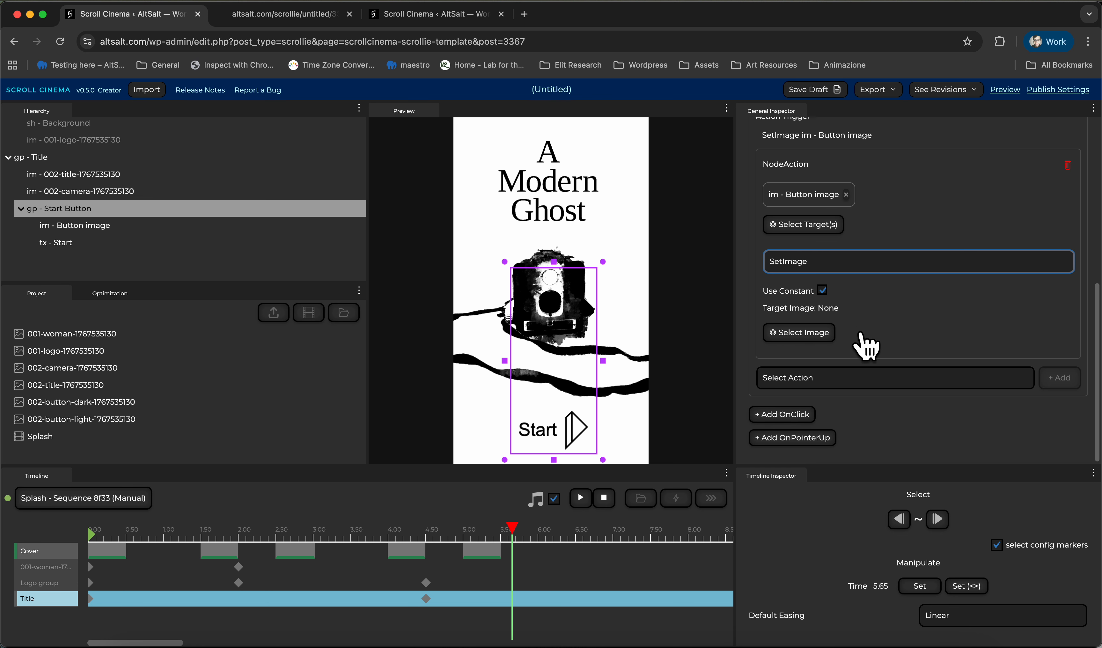
pyautogui.click(806, 307)
pyautogui.scroll(-5, 853, 410)
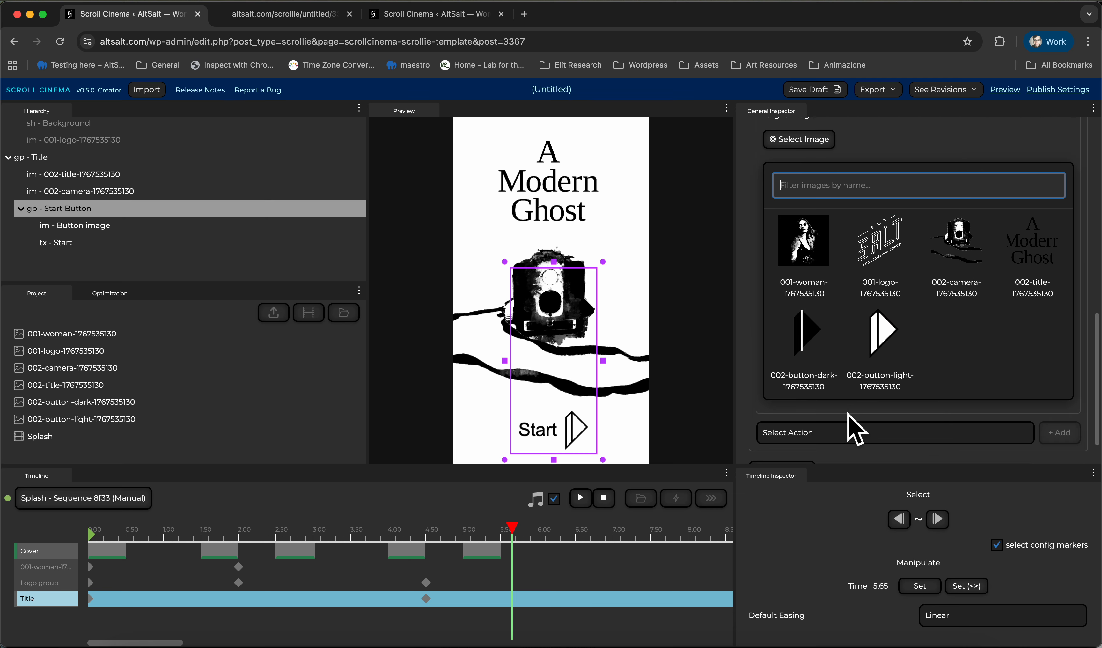
pyautogui.click(811, 367)
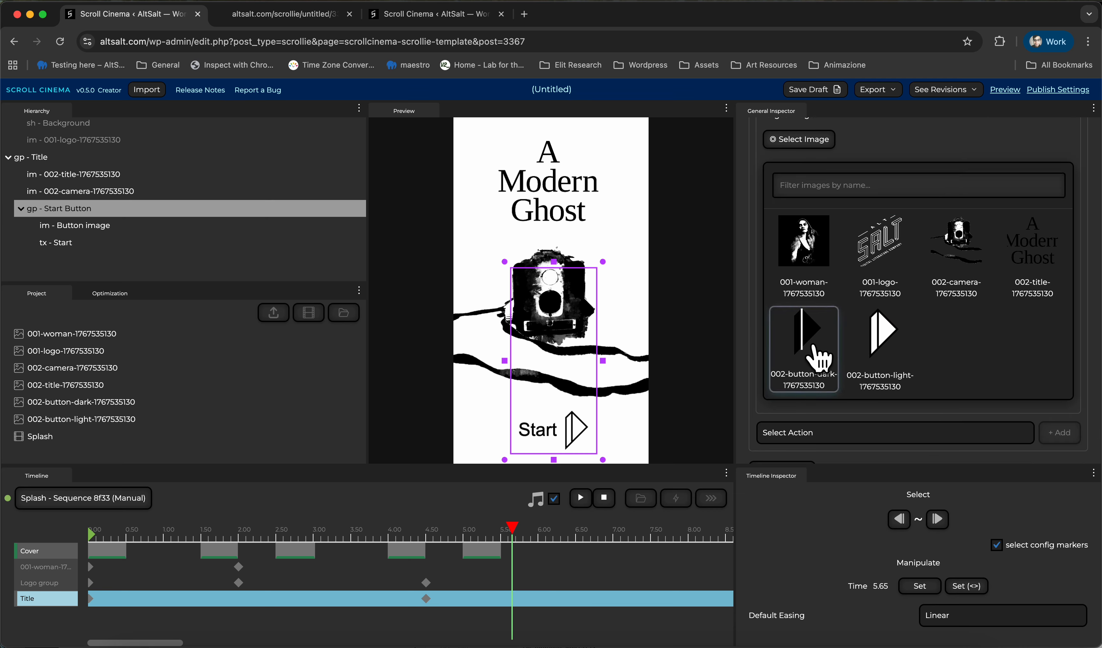
pyautogui.scroll(3, 832, 376)
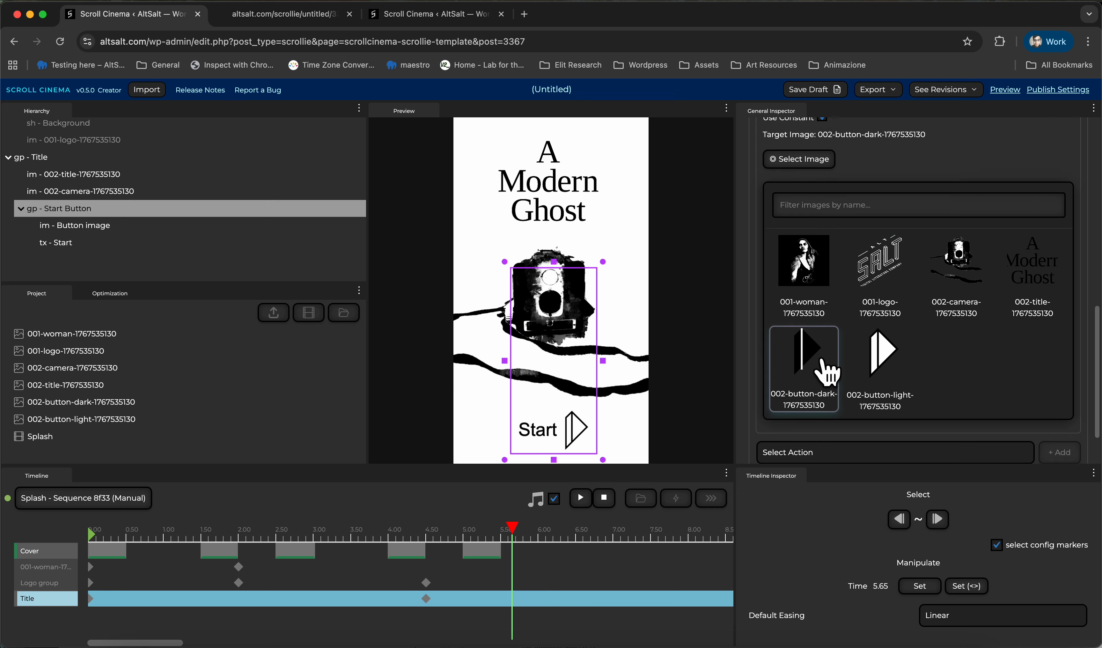
pyautogui.click(796, 222)
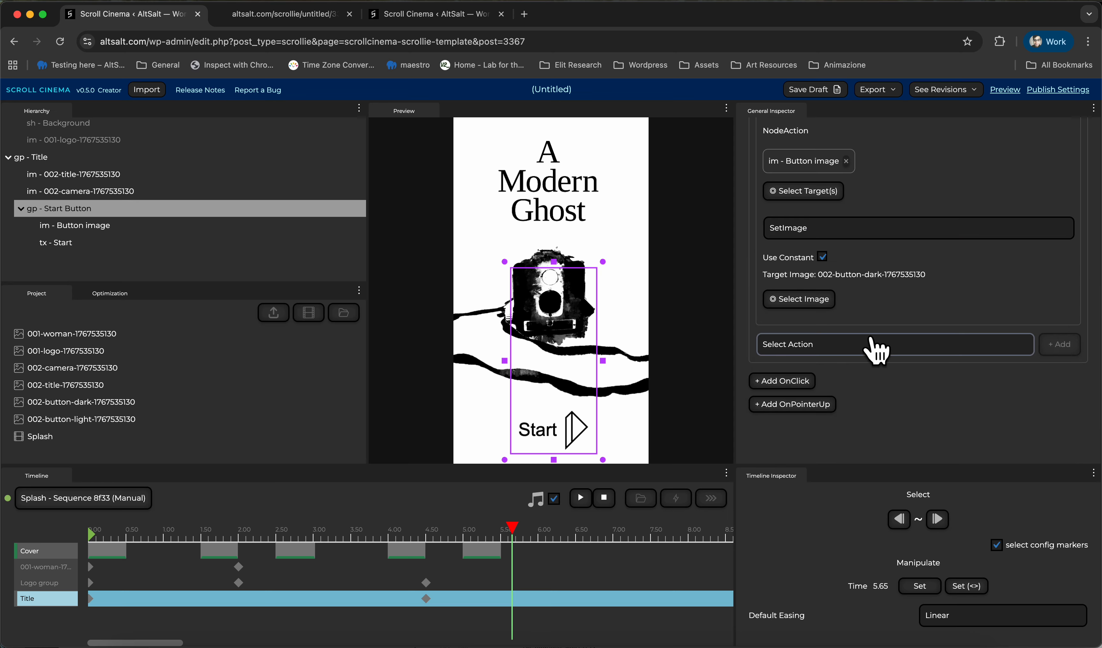
# Add an OnPointerUp listener to the Start Button group and give it a NodeAction.
pyautogui.scroll(4, 837, 285)
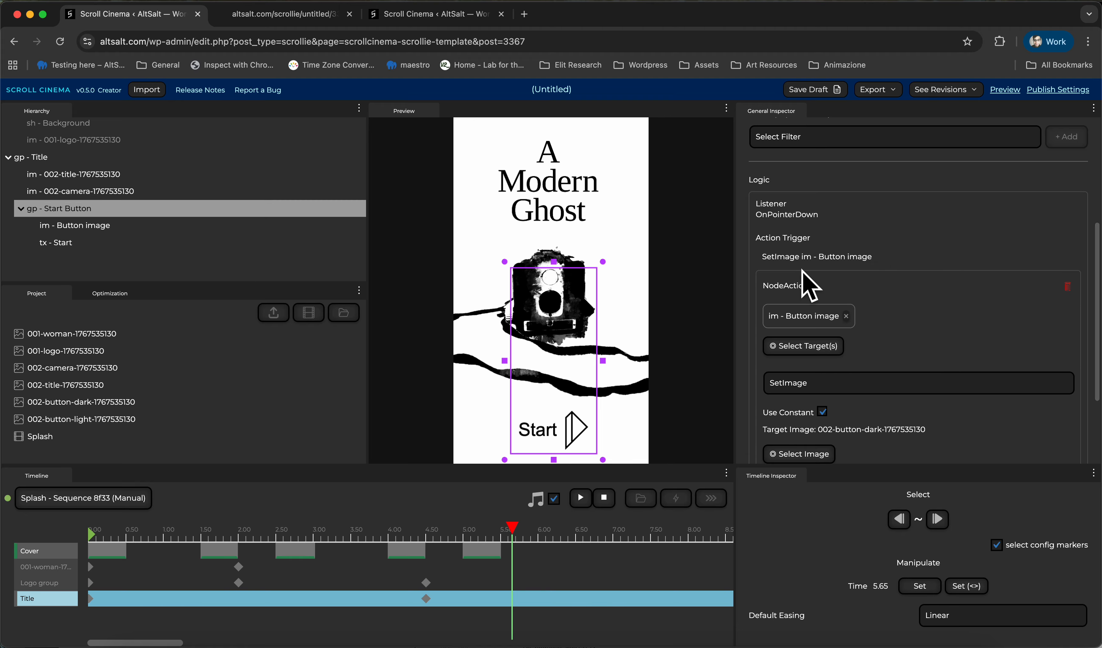
pyautogui.scroll(-1, 821, 412)
pyautogui.scroll(-5, 821, 412)
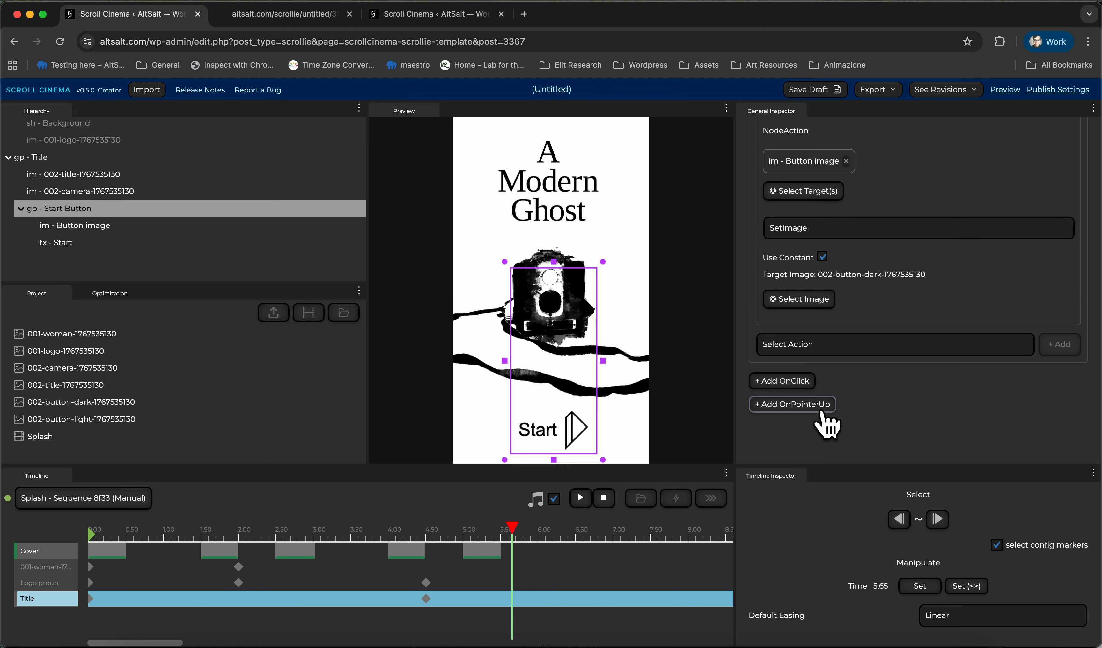
pyautogui.click(815, 405)
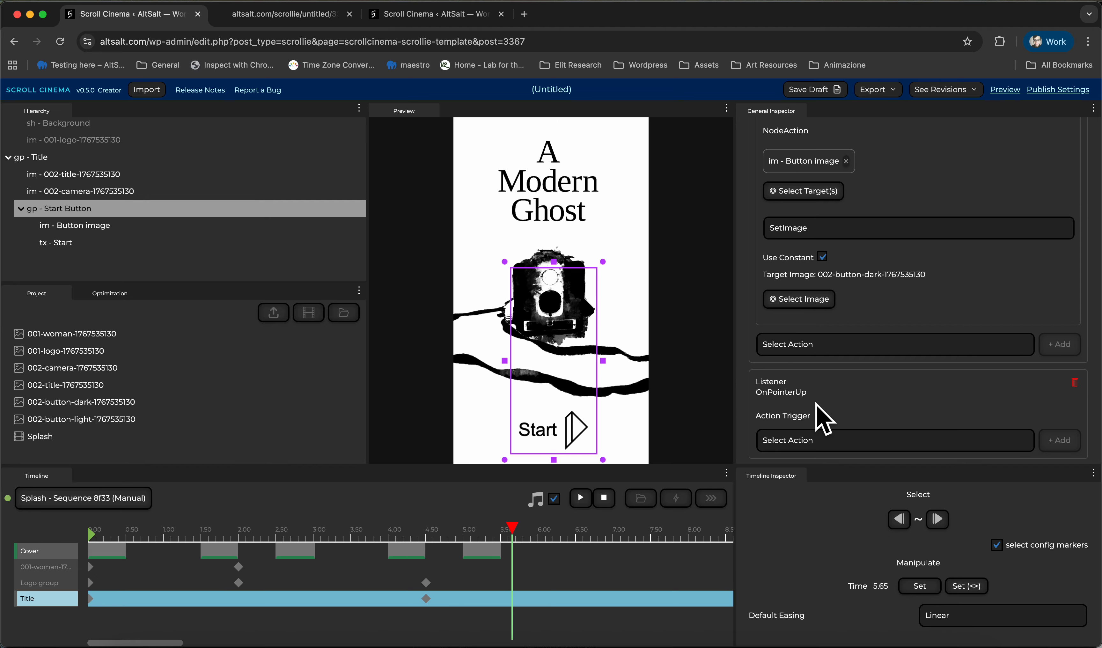
pyautogui.scroll(-3, 829, 431)
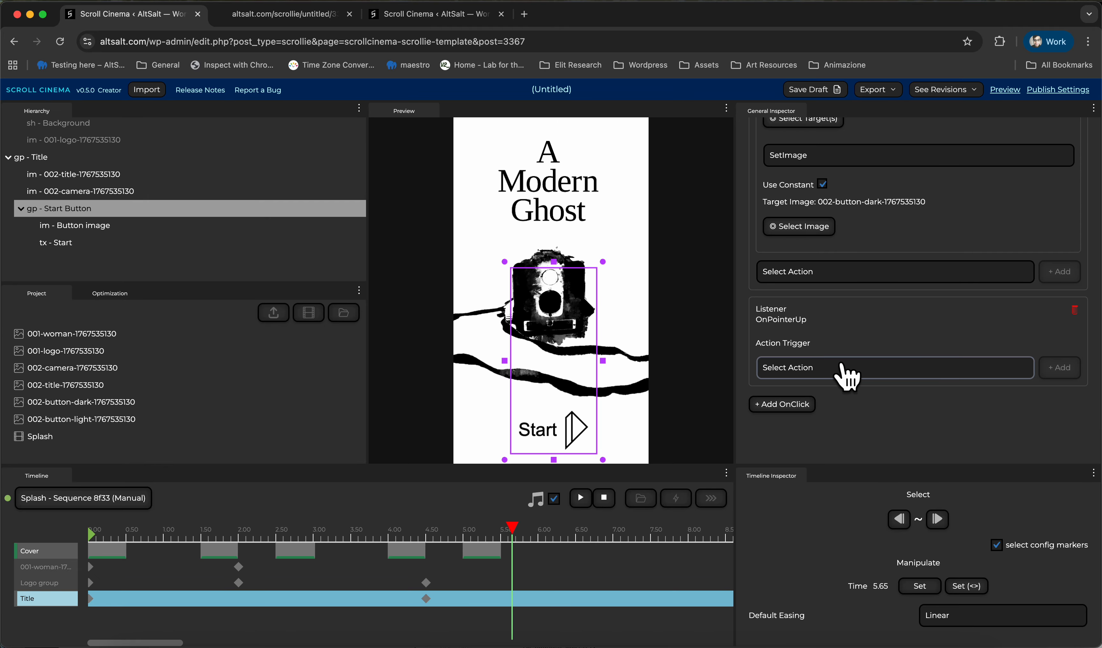
pyautogui.click(835, 367)
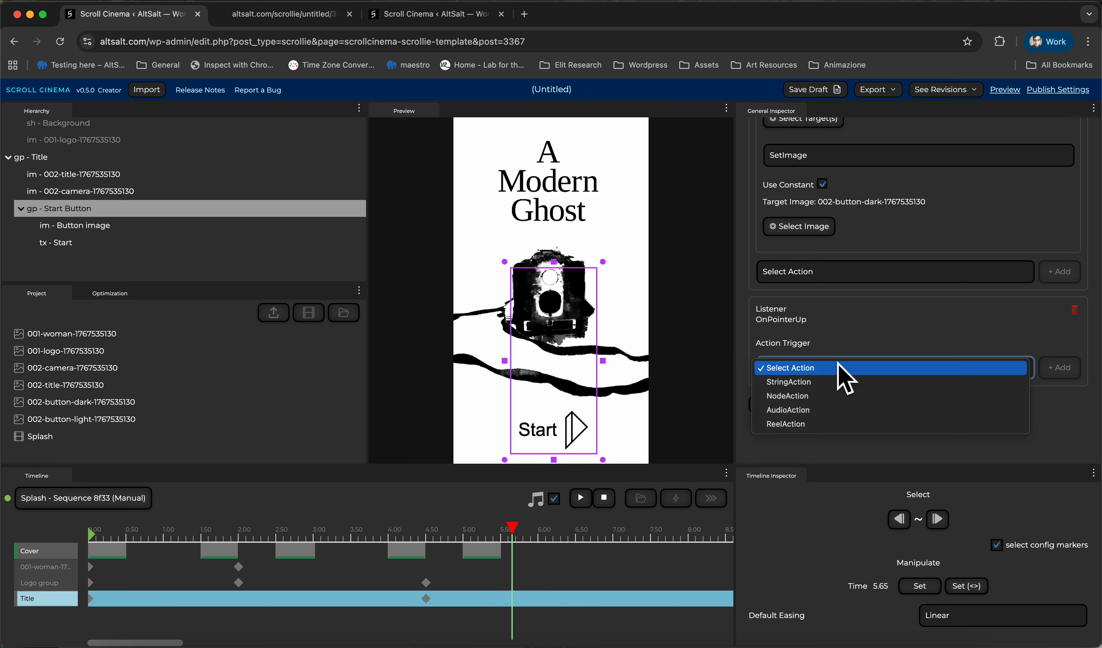
pyautogui.click(834, 398)
pyautogui.click(1050, 376)
pyautogui.scroll(-5, 832, 377)
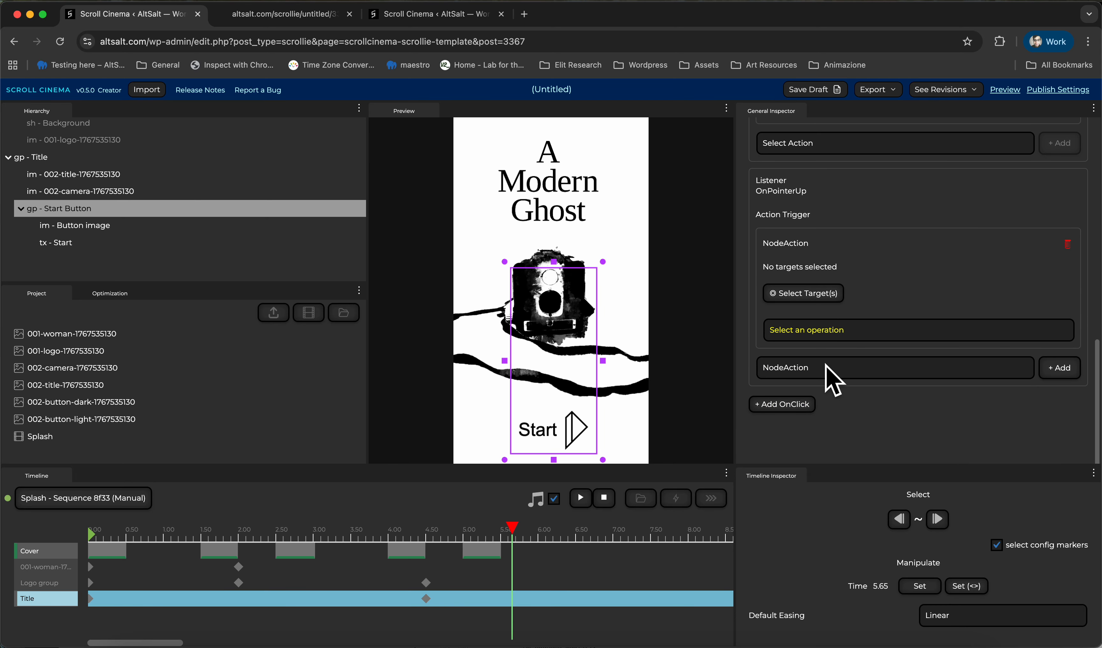
# Target the Button image element with the OnPointerUp NodeAction, finding it by searching for "button".
pyautogui.click(779, 295)
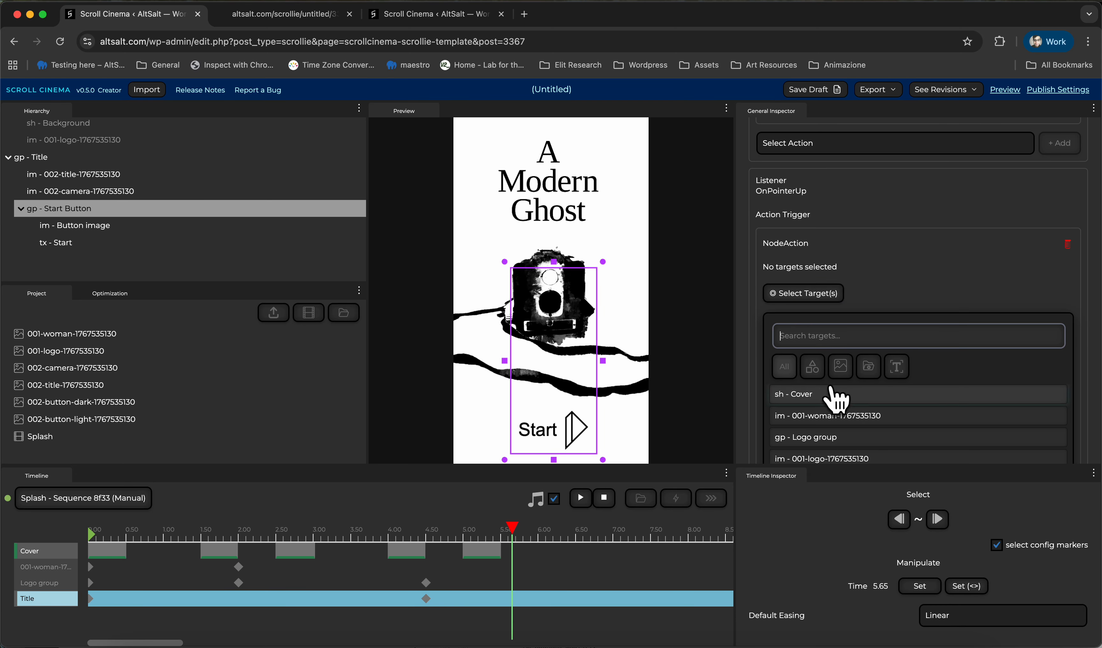
pyautogui.write('button')
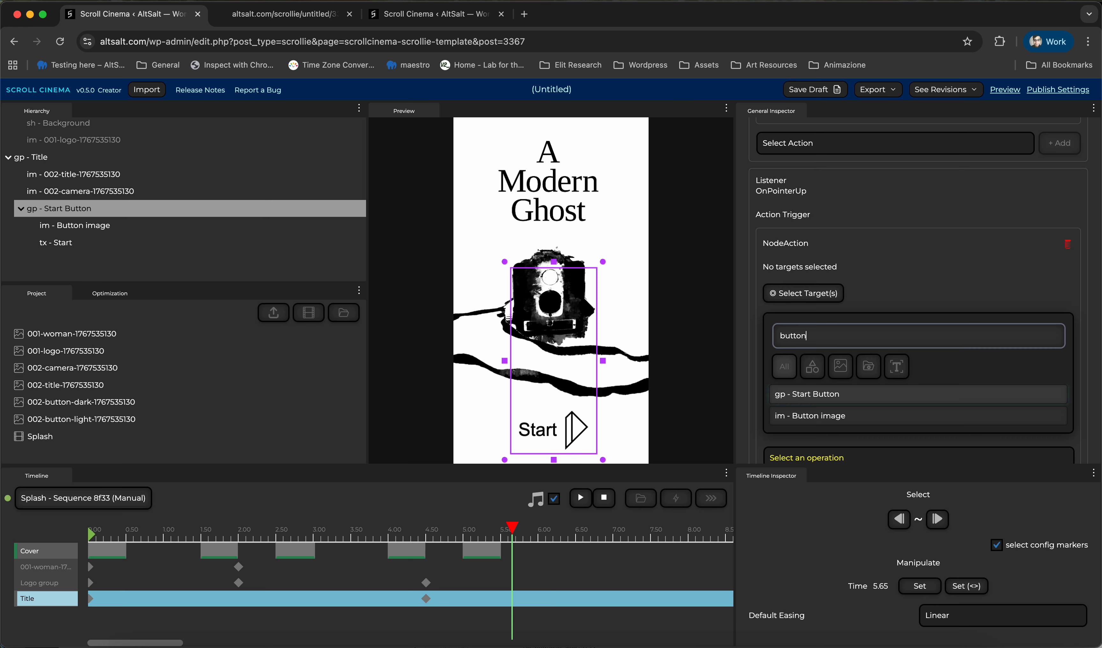
pyautogui.click(833, 421)
pyautogui.scroll(-2, 863, 343)
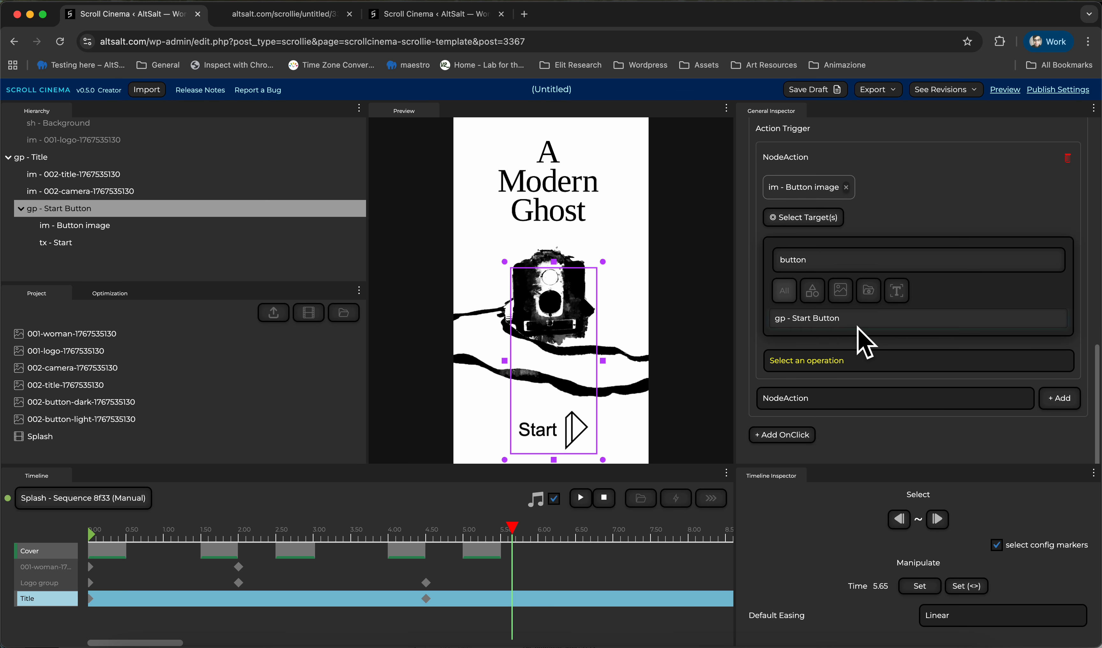
pyautogui.scroll(-1, 874, 327)
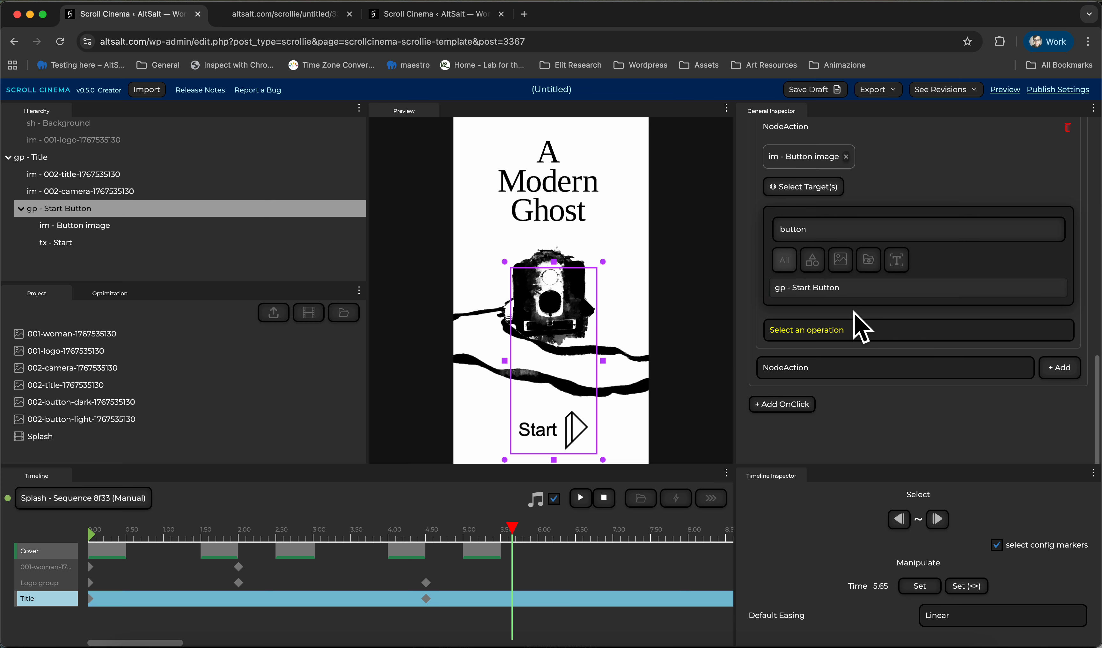
pyautogui.click(836, 329)
pyautogui.click(837, 387)
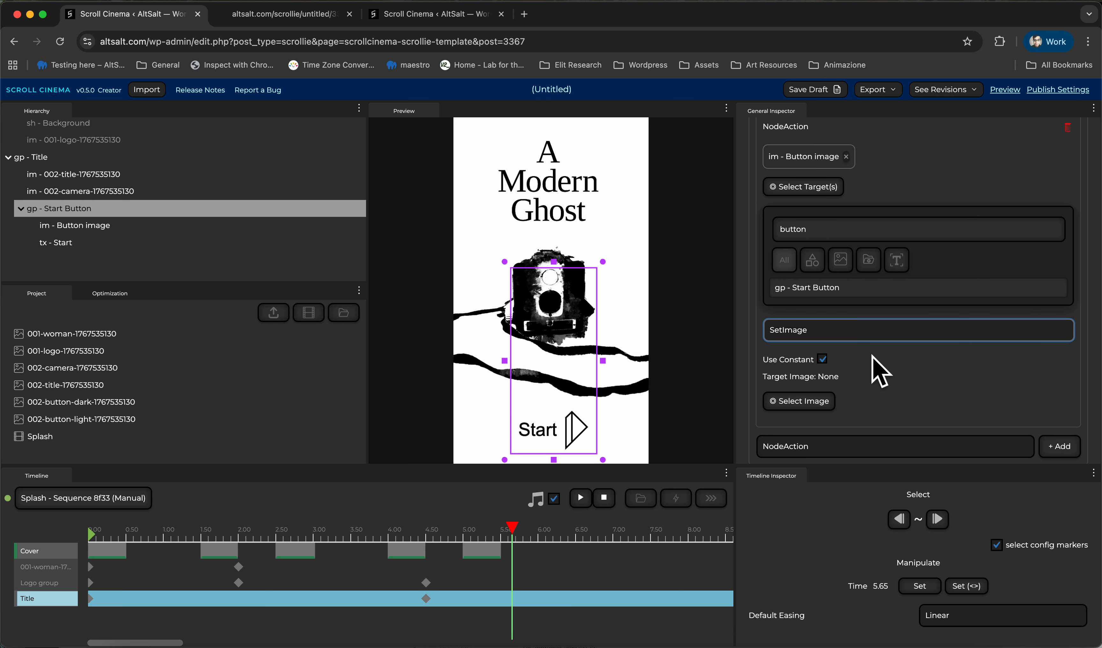
pyautogui.click(818, 403)
pyautogui.scroll(-5, 853, 443)
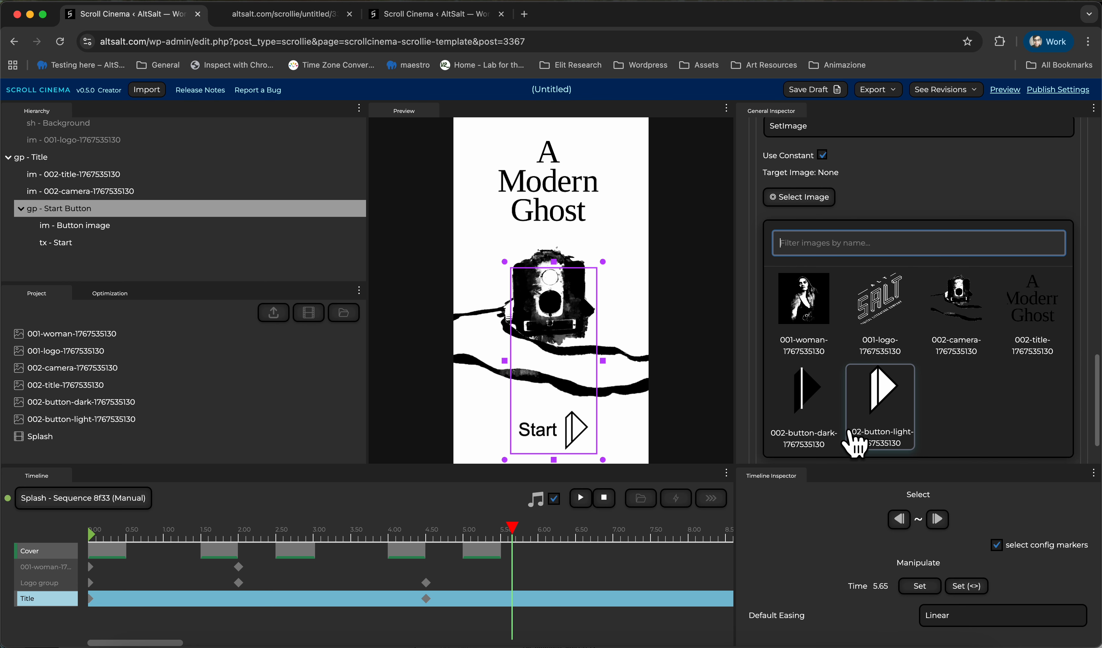
pyautogui.click(883, 410)
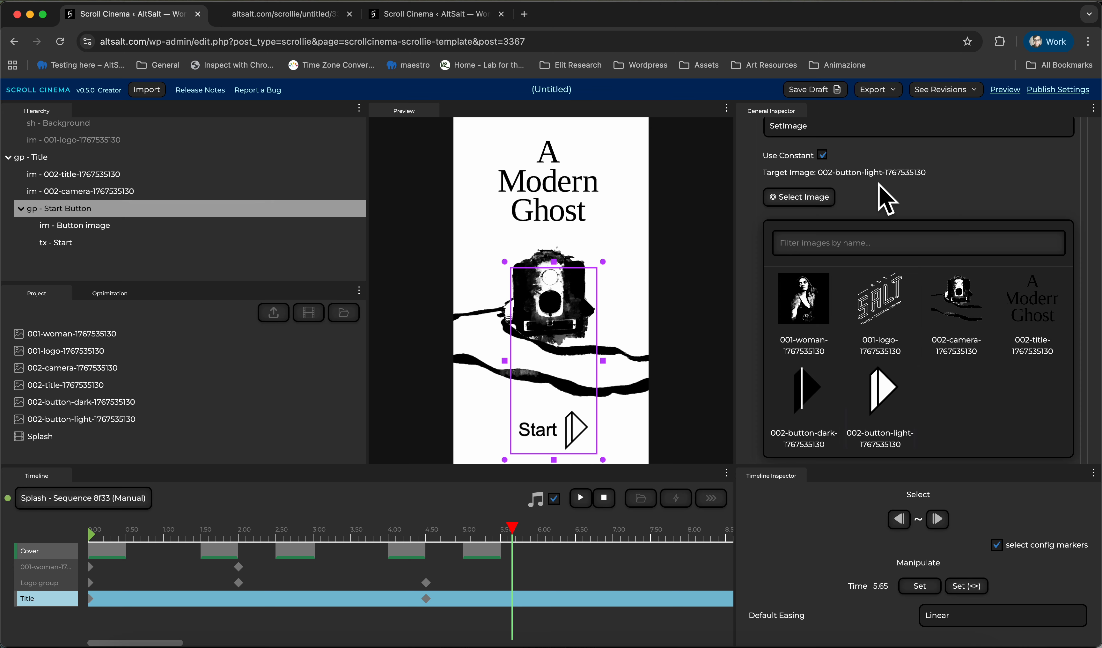
pyautogui.click(799, 198)
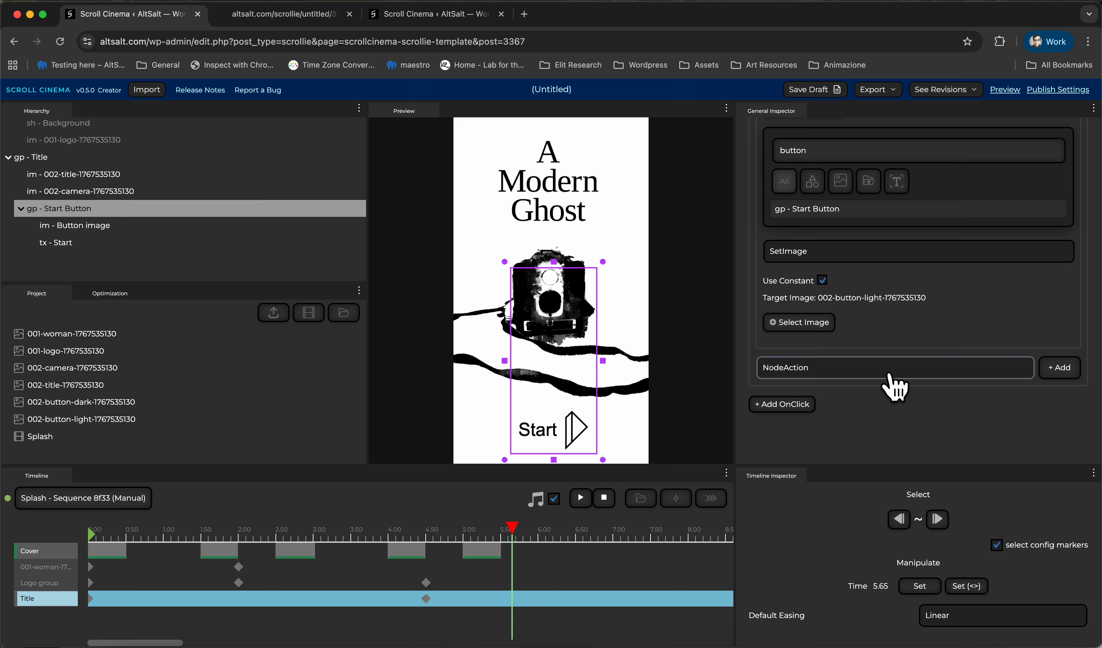
pyautogui.scroll(10, 861, 347)
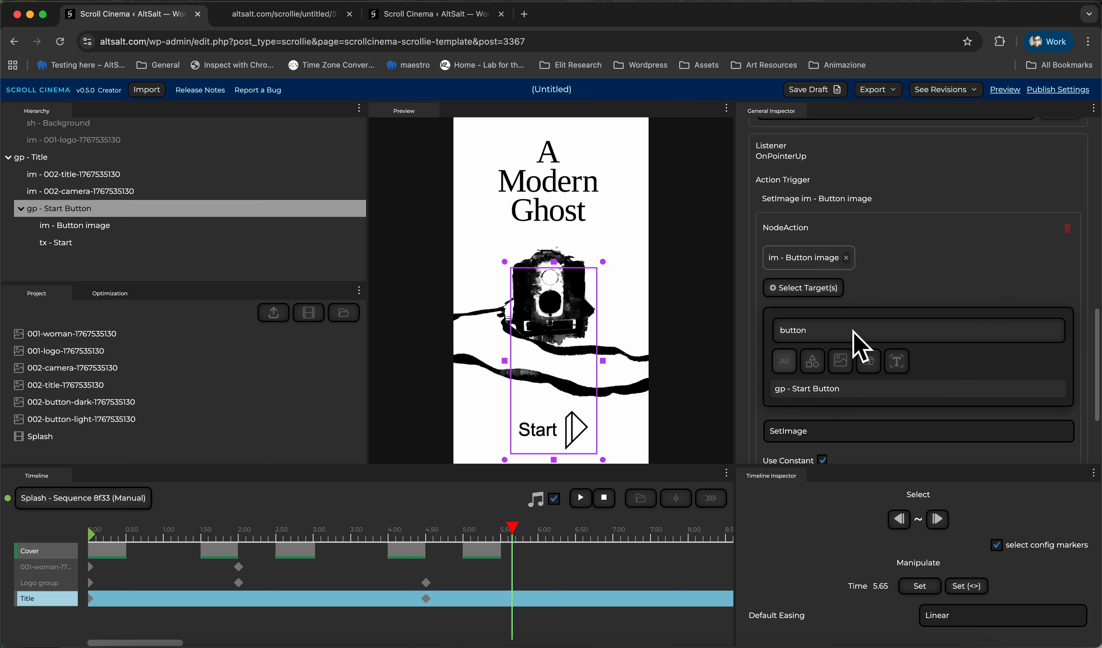
pyautogui.scroll(-3, 853, 332)
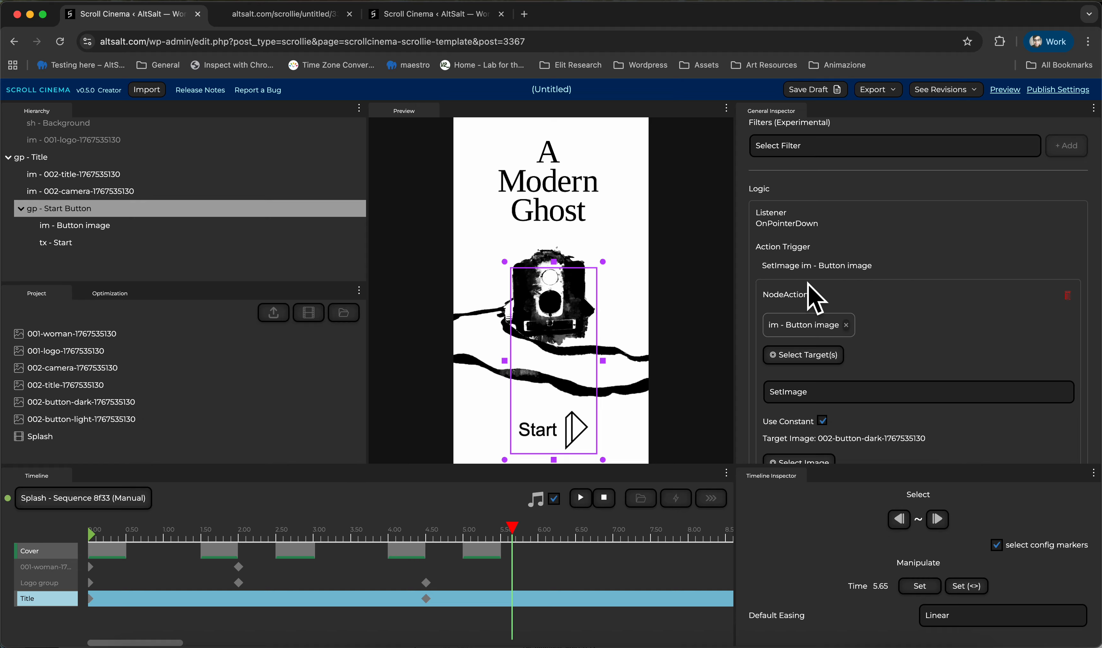
pyautogui.scroll(-8, 823, 267)
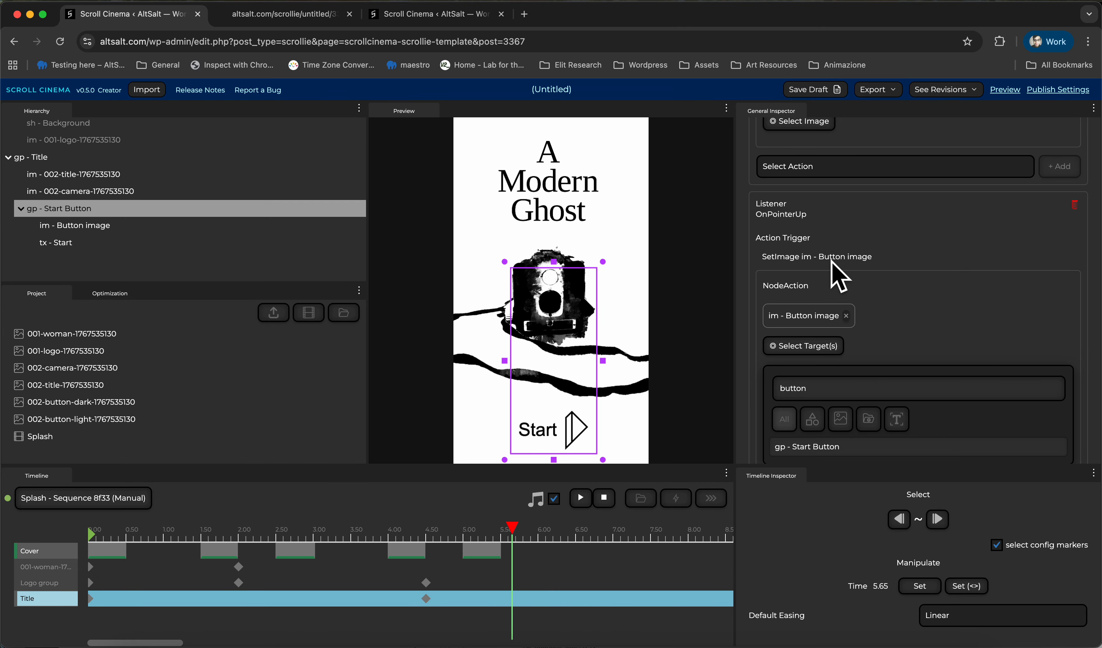
# Save the draft and reload the published preview page to check the Start button, returning to the editor.
pyautogui.click(821, 91)
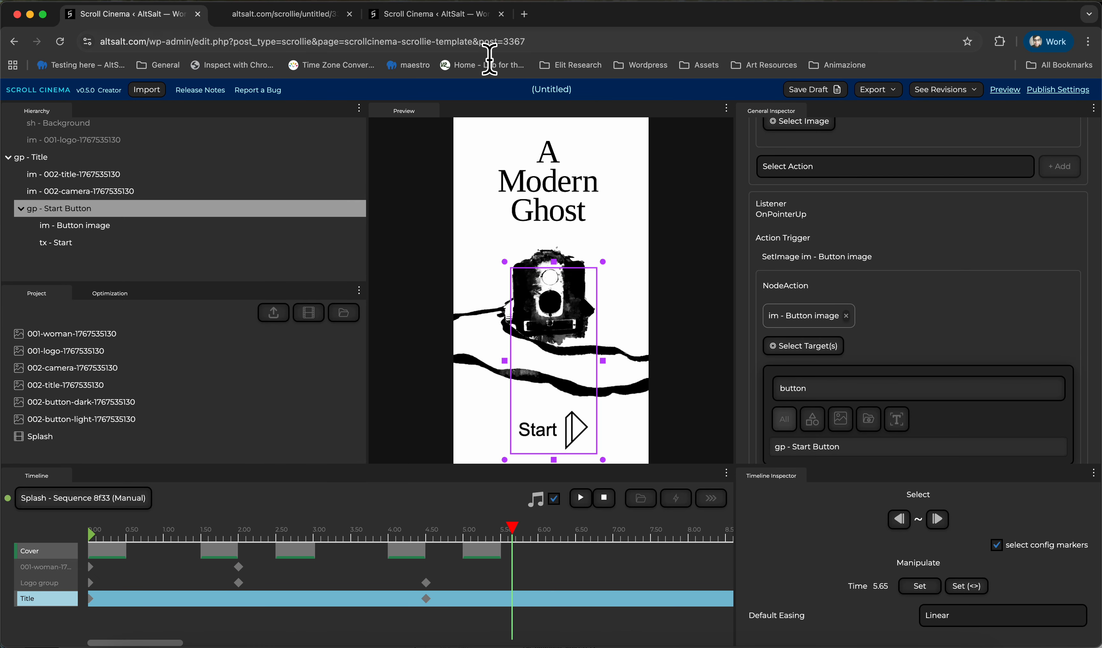
pyautogui.click(320, 18)
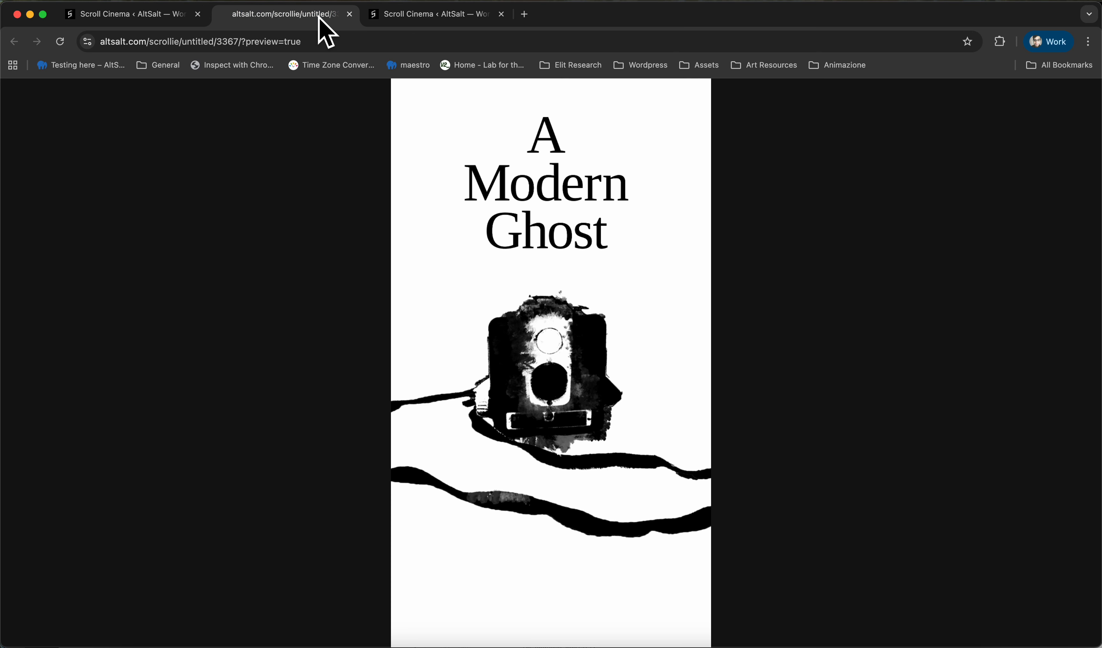
pyautogui.press('super+r')
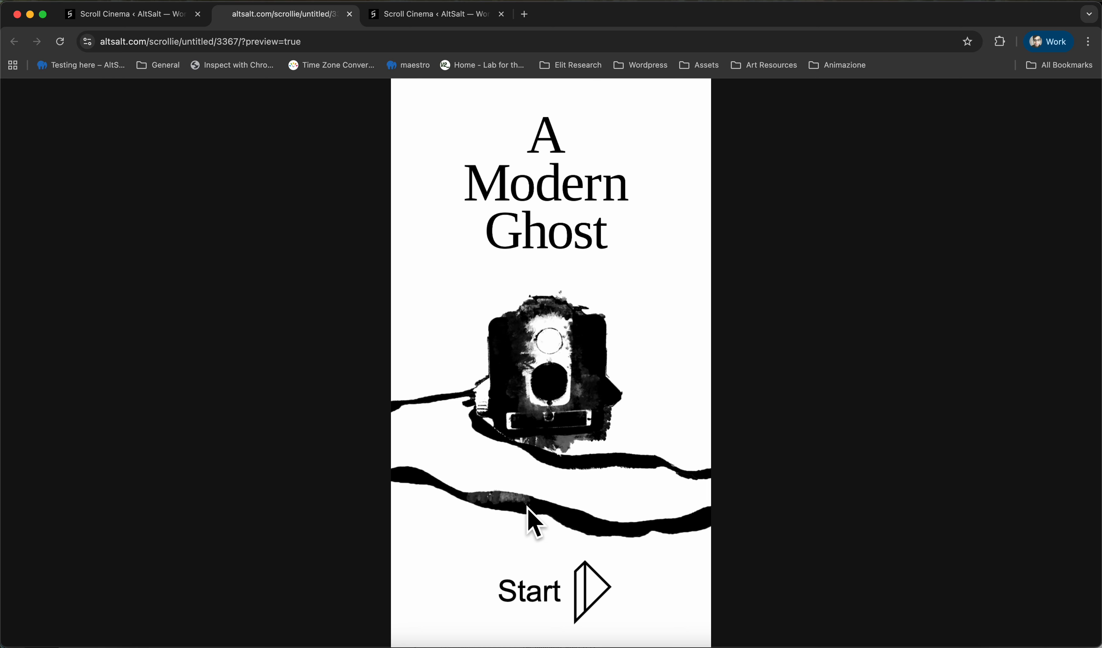
pyautogui.click(149, 15)
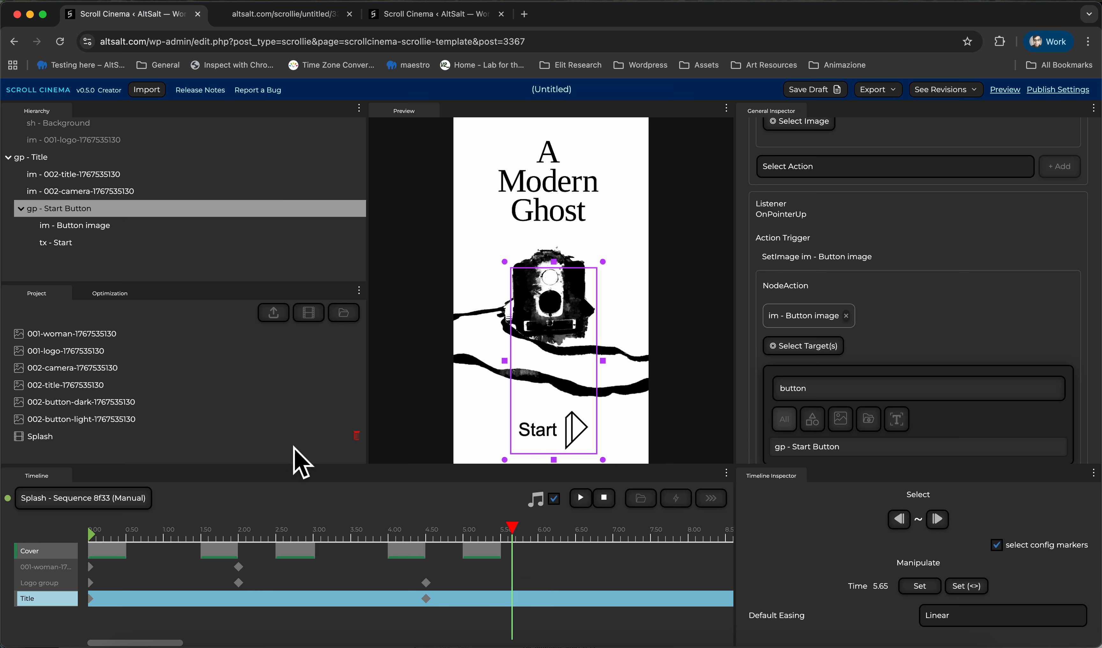
# Add an Autorun Pause marker at 5.50 on the Splash sequence, at the end of the last Cover clip.
pyautogui.moveTo(336, 528); pyautogui.dragTo(551, 578)
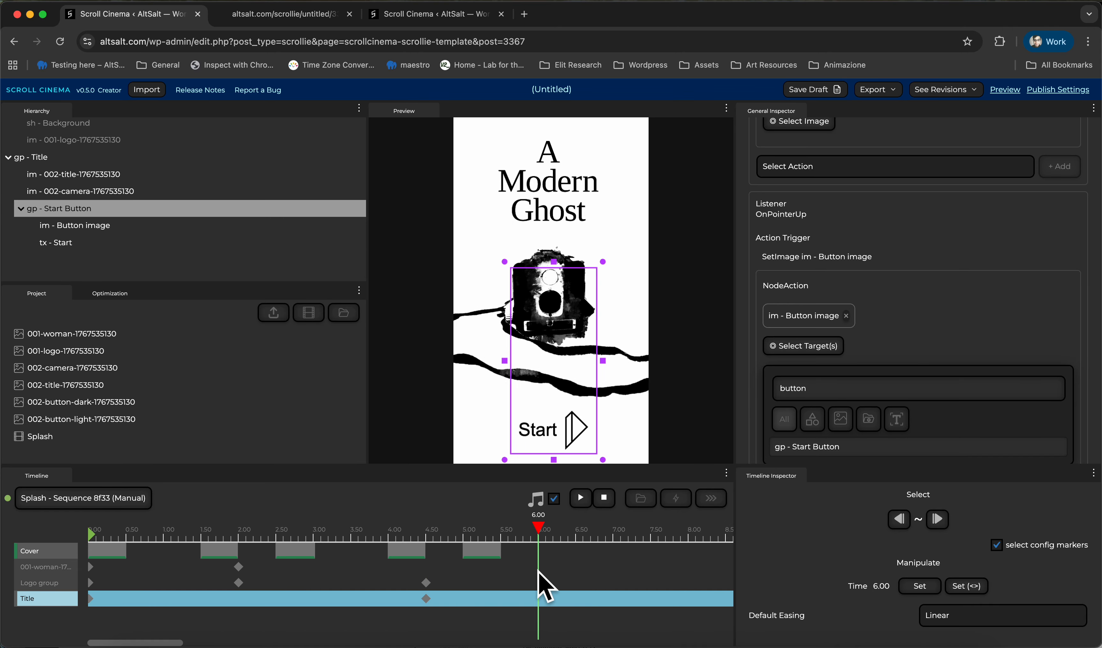
pyautogui.moveTo(539, 526); pyautogui.dragTo(511, 525)
pyautogui.scroll(5, 514, 539)
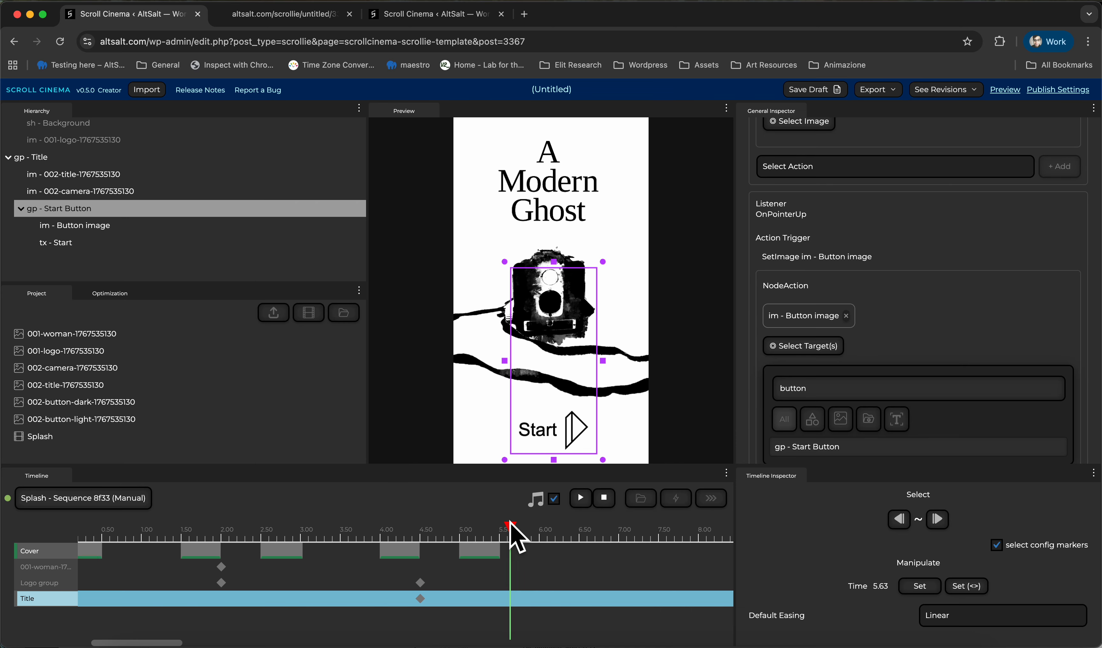
pyautogui.moveTo(489, 524); pyautogui.dragTo(462, 591)
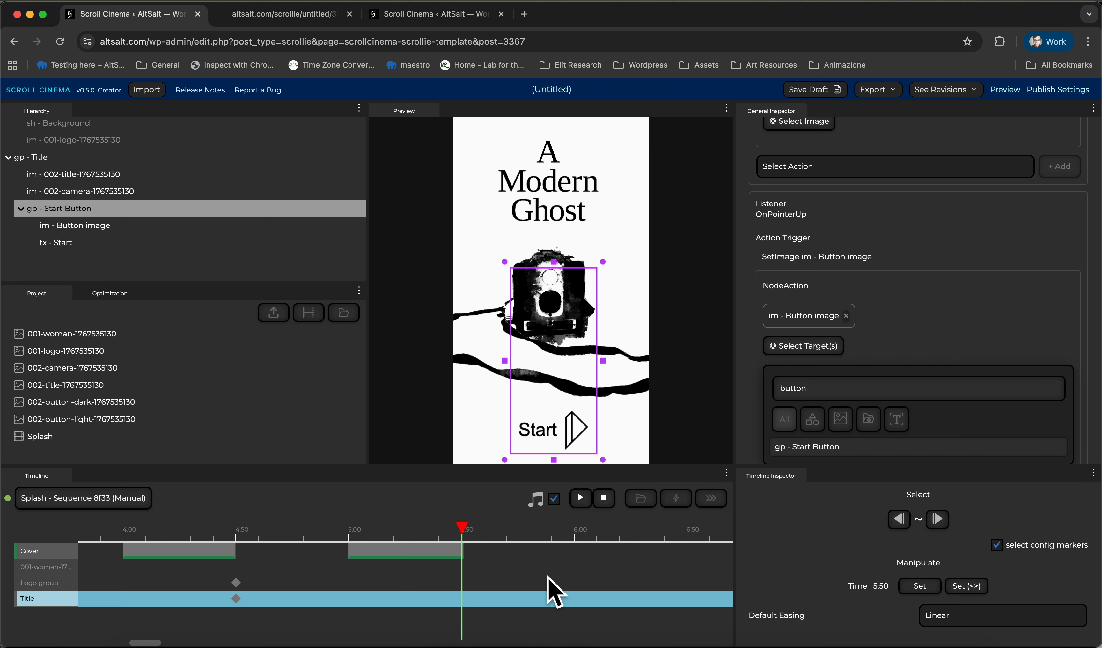
pyautogui.click(710, 506)
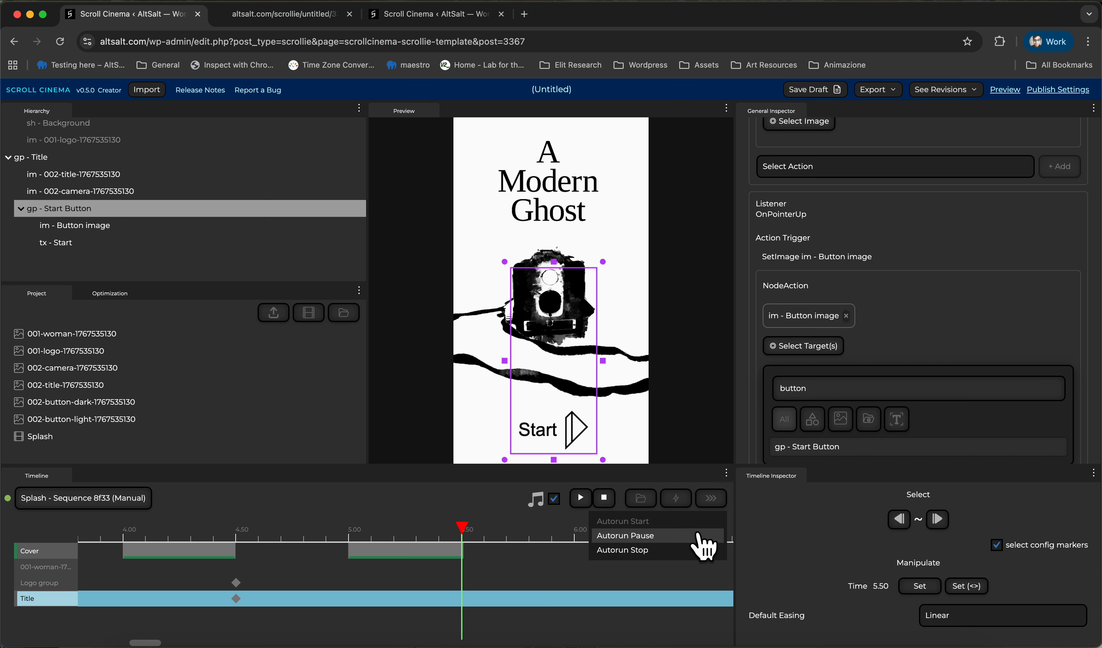
pyautogui.click(698, 536)
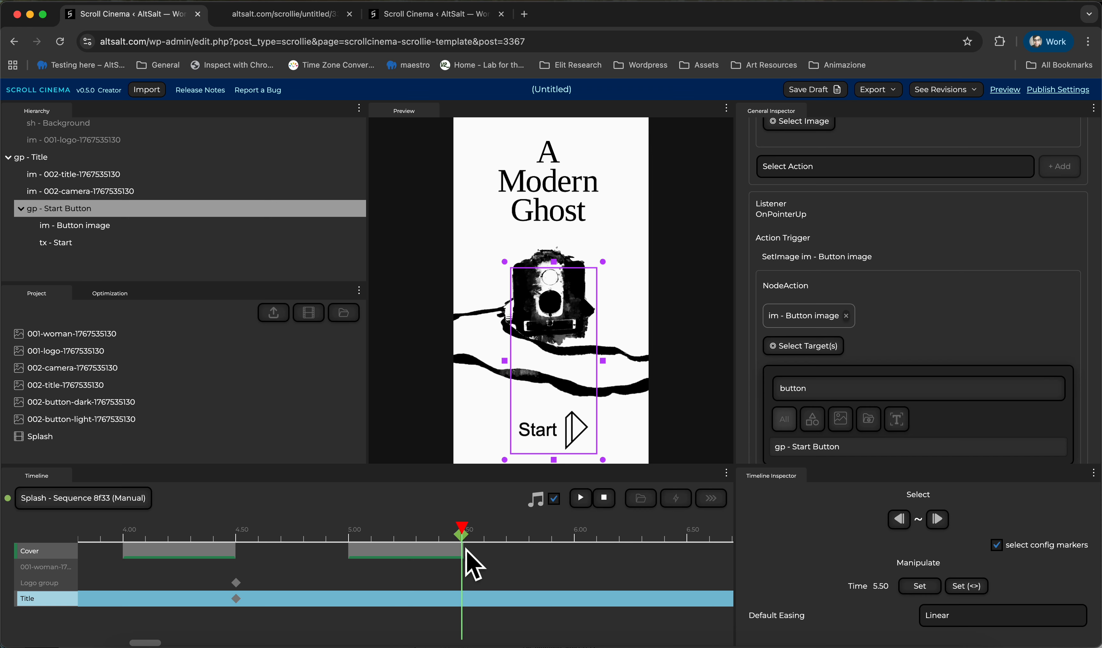
# Add a new opacity clip to the Cover track following its last clip.
pyautogui.click(452, 550)
pyautogui.scroll(3, 854, 585)
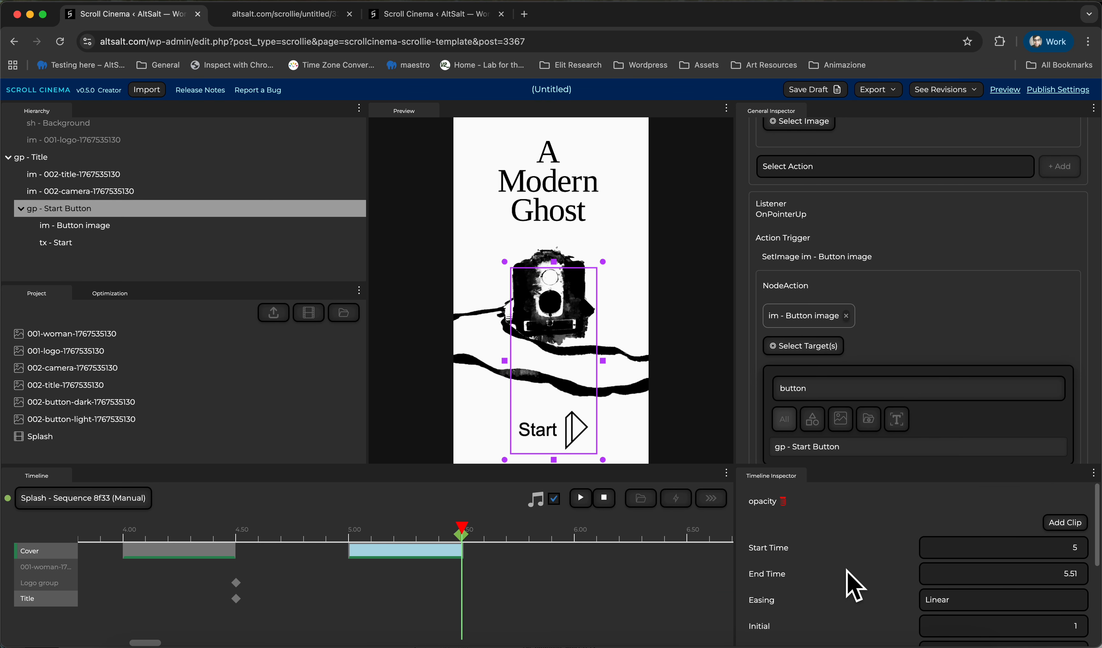
pyautogui.click(1065, 523)
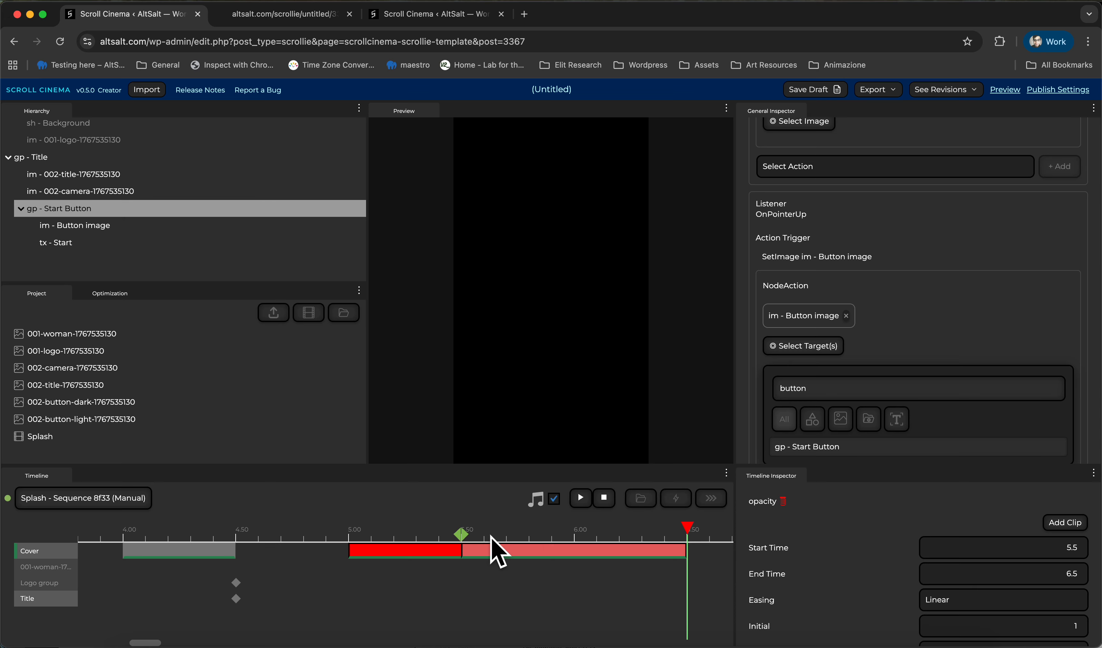
# Align the last two Cover clips with the pause marker, one spanning 4.99 to 5.5 and the new one 5.5 to 6.5.
pyautogui.moveTo(491, 537)
pyautogui.mouseDown()
pyautogui.moveTo(458, 539)
pyautogui.moveTo(502, 539)
pyautogui.moveTo(490, 547)
pyautogui.mouseUp()
pyautogui.click(450, 549)
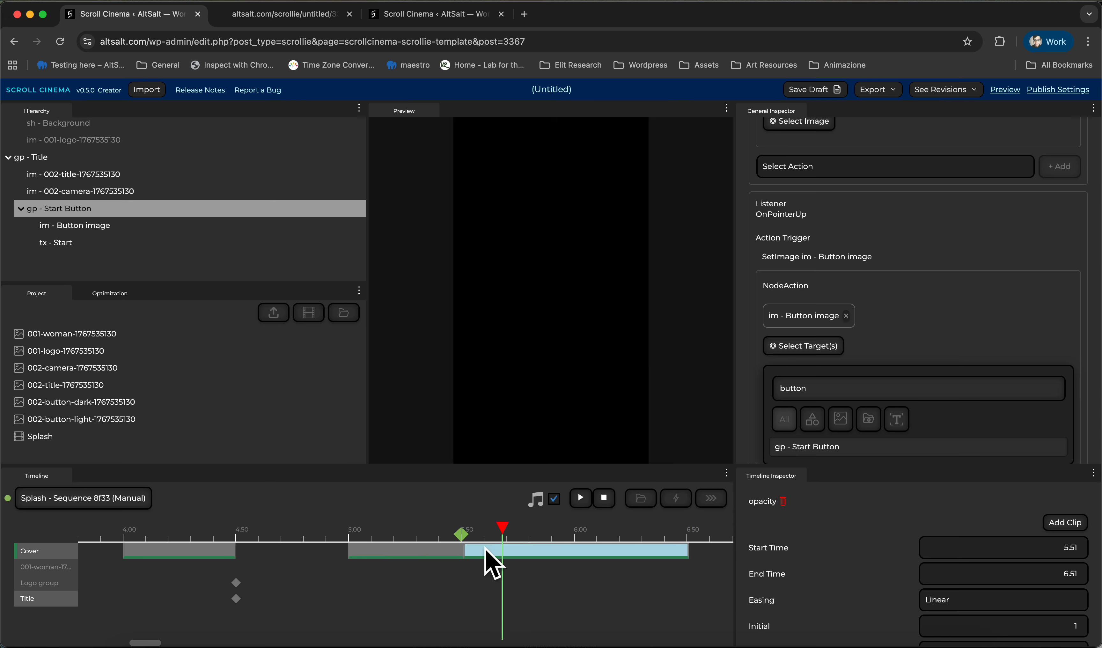
pyautogui.scroll(3, 431, 524)
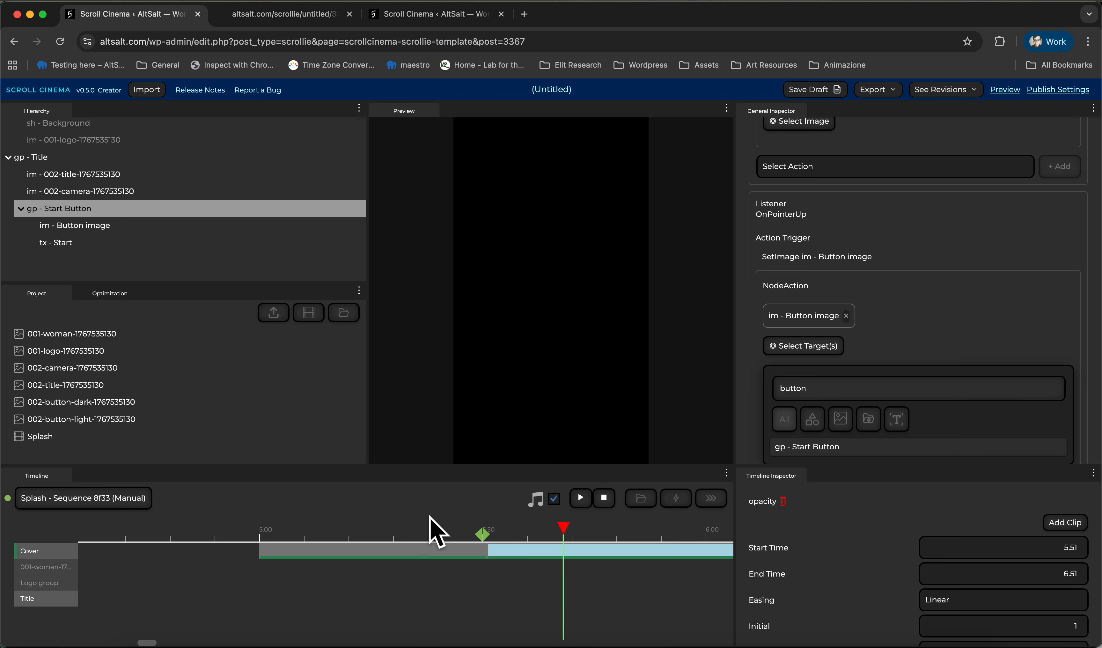
pyautogui.moveTo(472, 552); pyautogui.dragTo(470, 553)
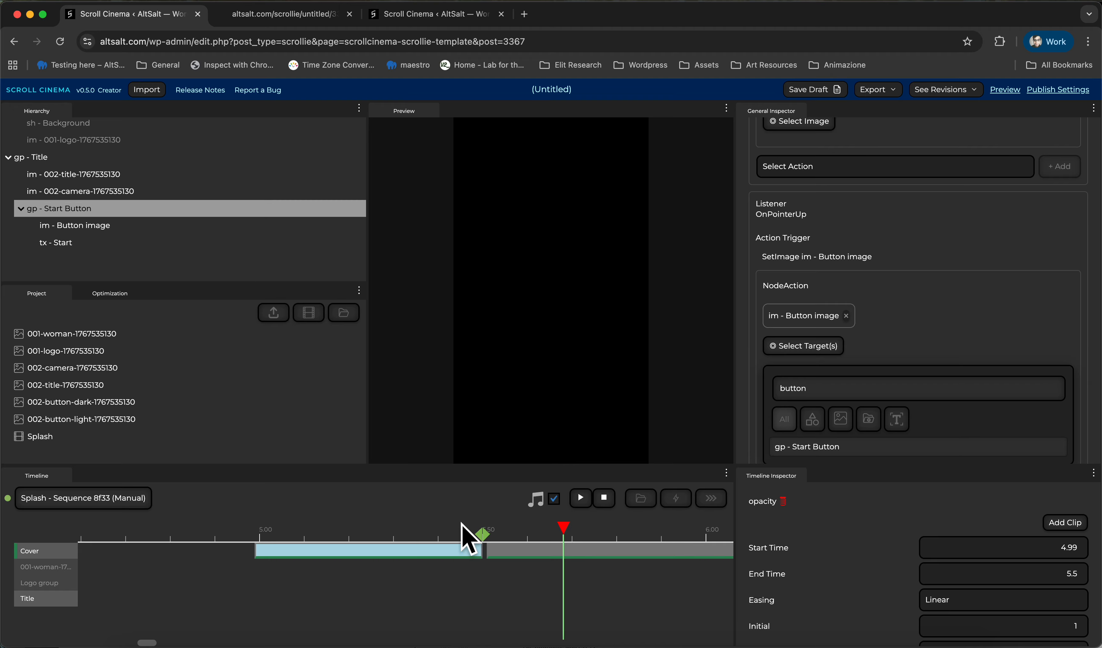
pyautogui.click(483, 553)
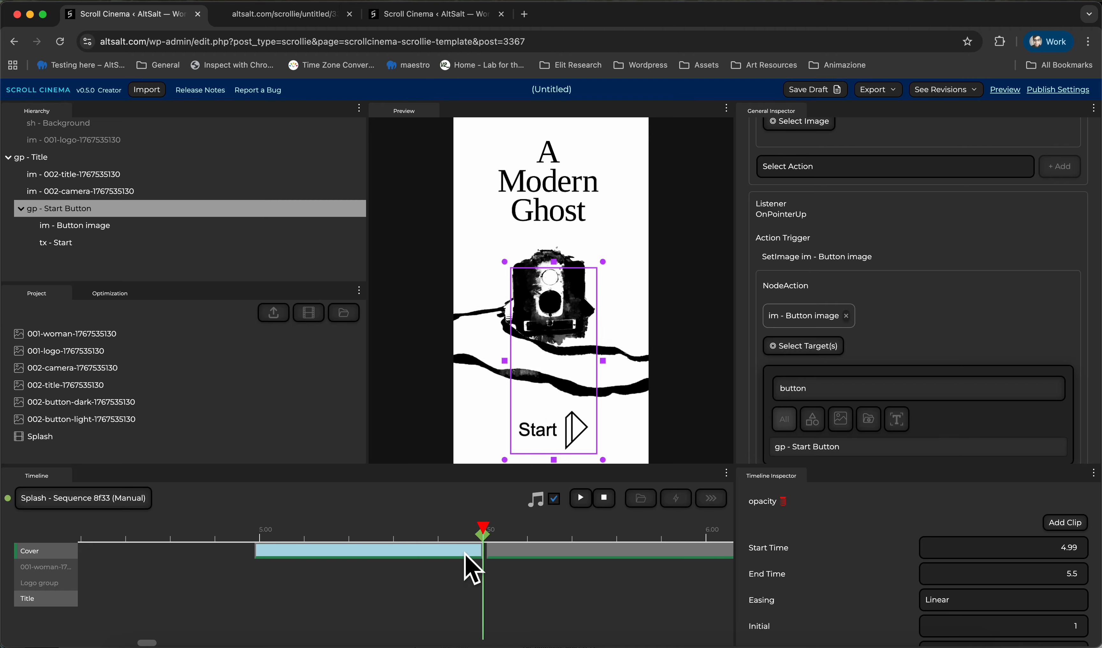
pyautogui.click(495, 553)
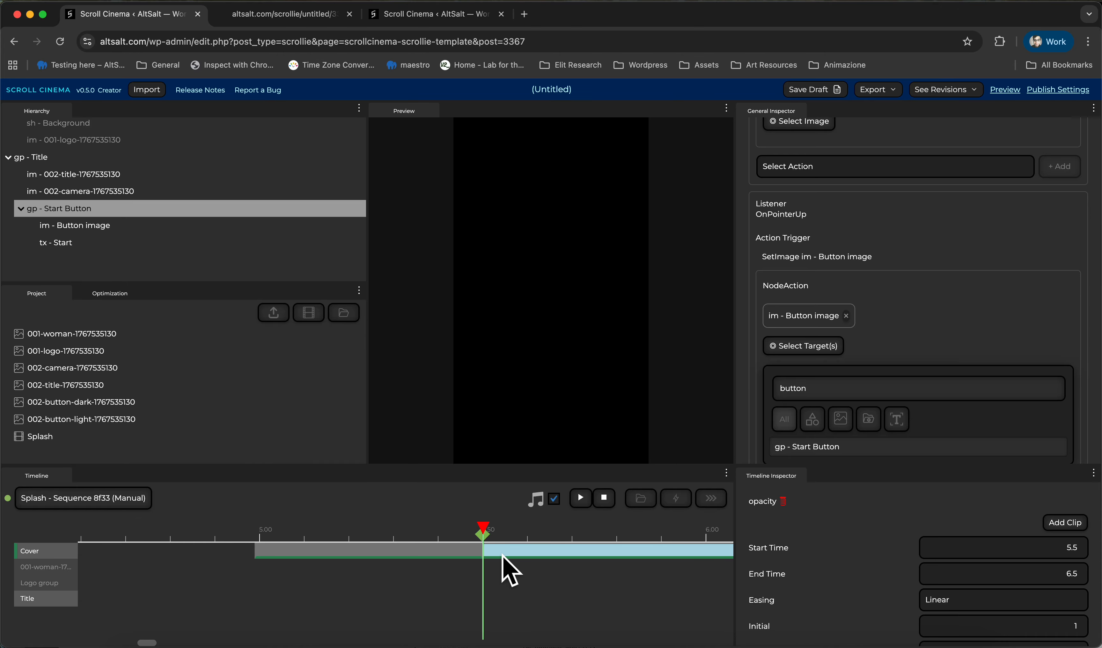
# Set the new Cover clip's opacity to an initial value of 0 and a target of 1, and scrub through the fade.
pyautogui.moveTo(450, 530); pyautogui.dragTo(540, 565)
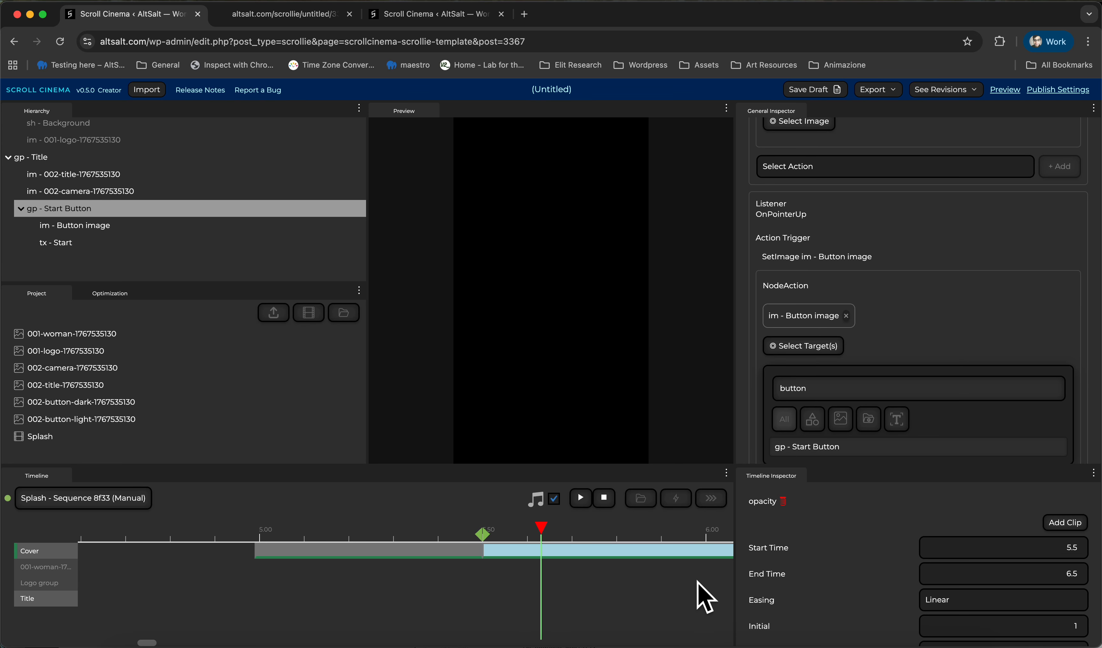
pyautogui.scroll(-3, 790, 628)
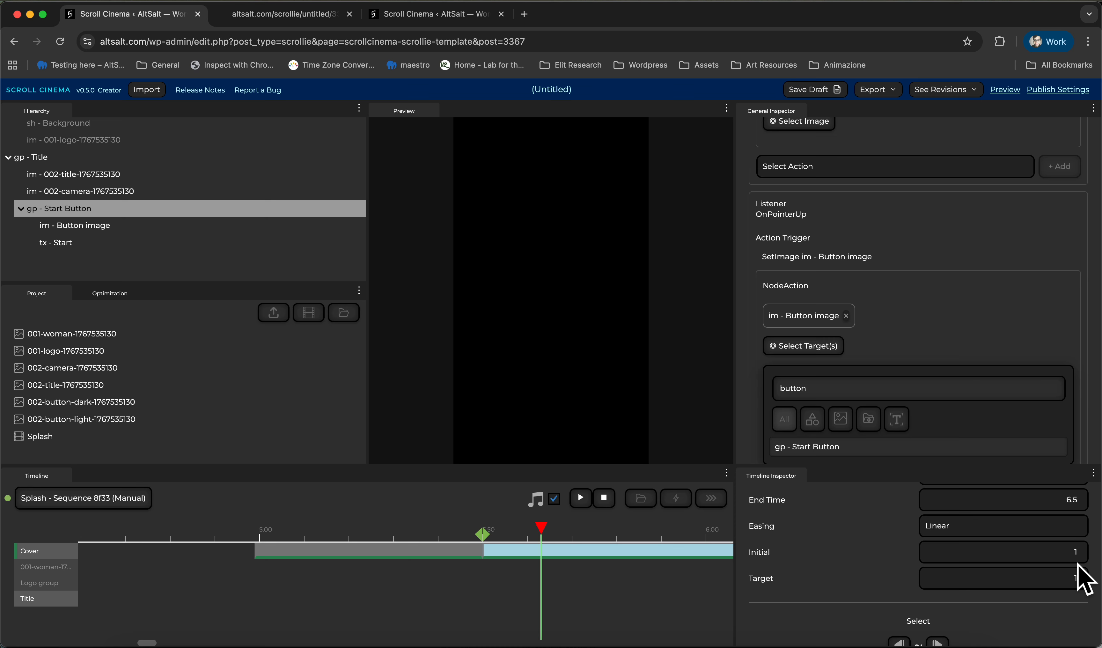
pyautogui.moveTo(1094, 566); pyautogui.dragTo(1095, 591)
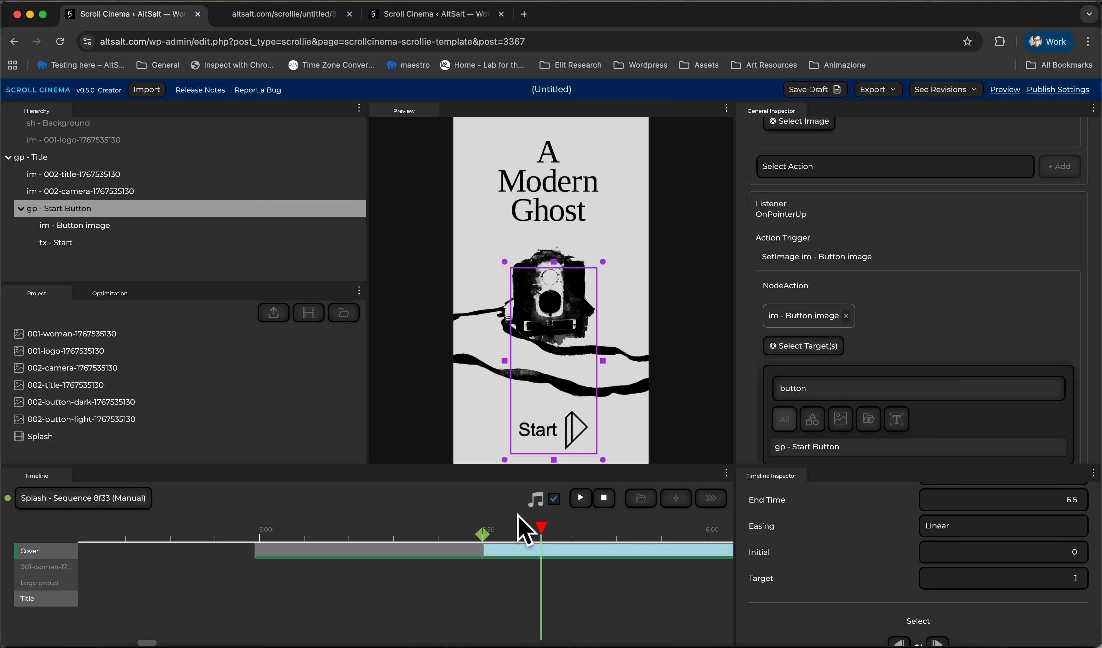
pyautogui.moveTo(281, 553); pyautogui.dragTo(625, 547)
# Shorten the new Cover fade clip to end at 6.01 and return the playhead to the pause marker at 5.50.
pyautogui.scroll(-5, 625, 548)
pyautogui.scroll(-3, 626, 549)
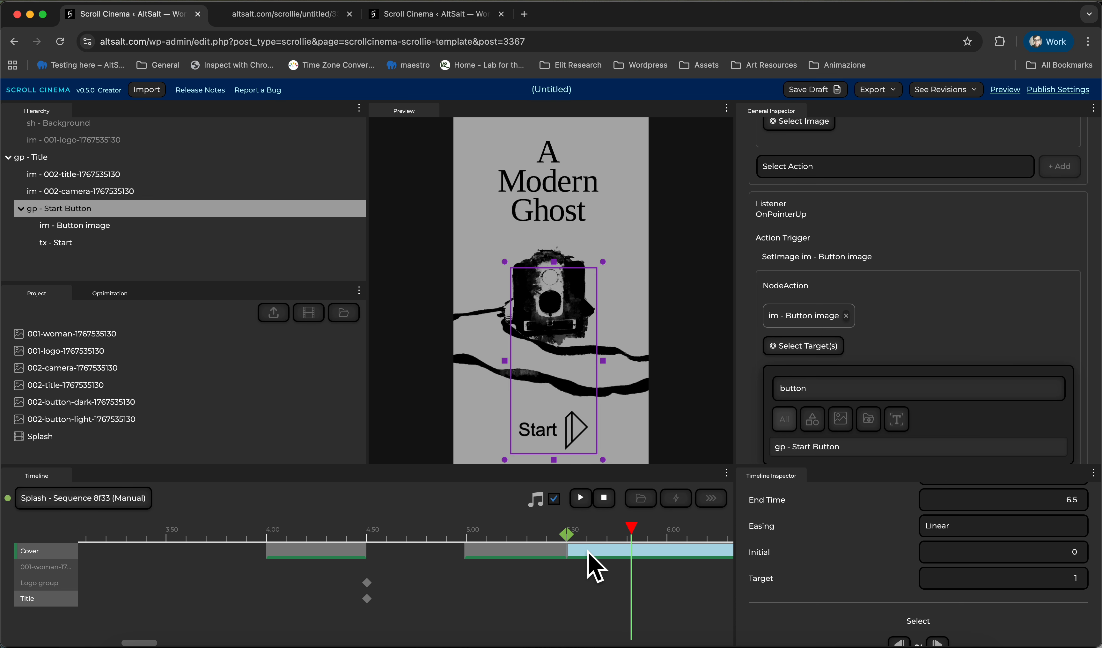
pyautogui.moveTo(142, 644); pyautogui.dragTo(165, 644)
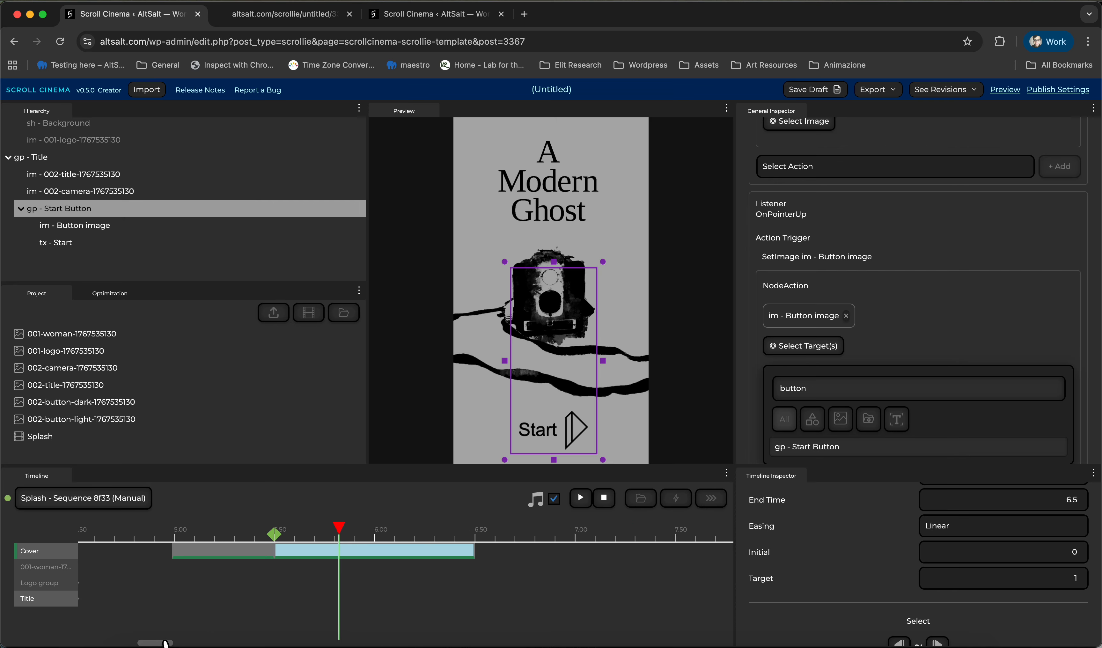
pyautogui.moveTo(340, 550); pyautogui.dragTo(374, 550)
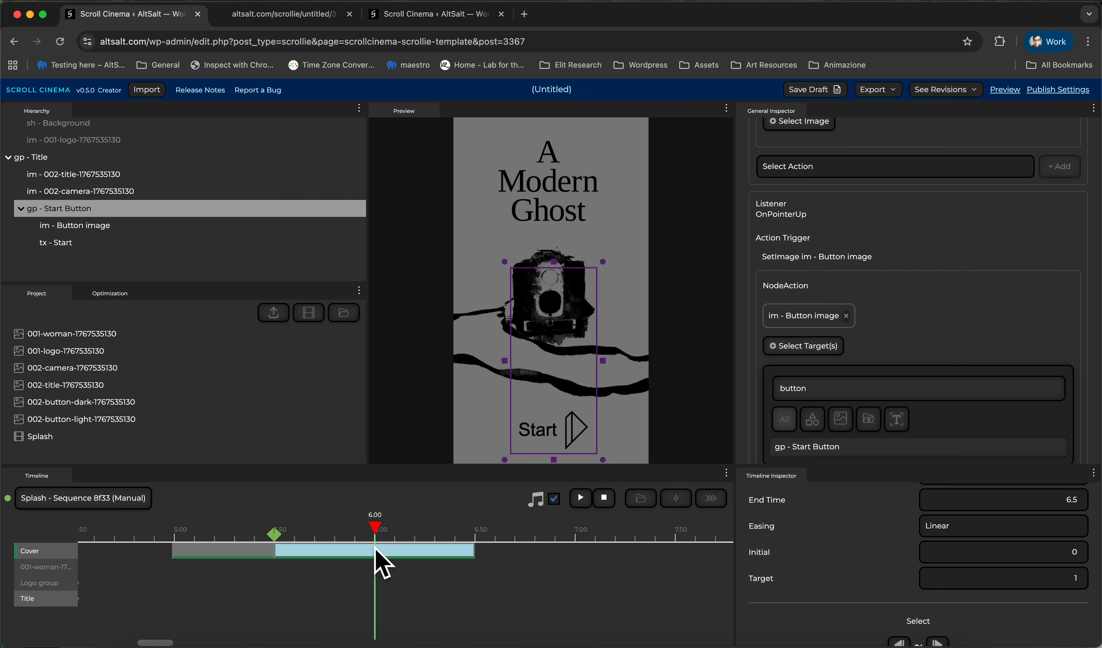
pyautogui.moveTo(483, 561)
pyautogui.mouseDown()
pyautogui.moveTo(374, 564)
pyautogui.moveTo(310, 537)
pyautogui.moveTo(209, 535)
pyautogui.moveTo(269, 534)
pyautogui.moveTo(275, 546)
pyautogui.mouseUp()
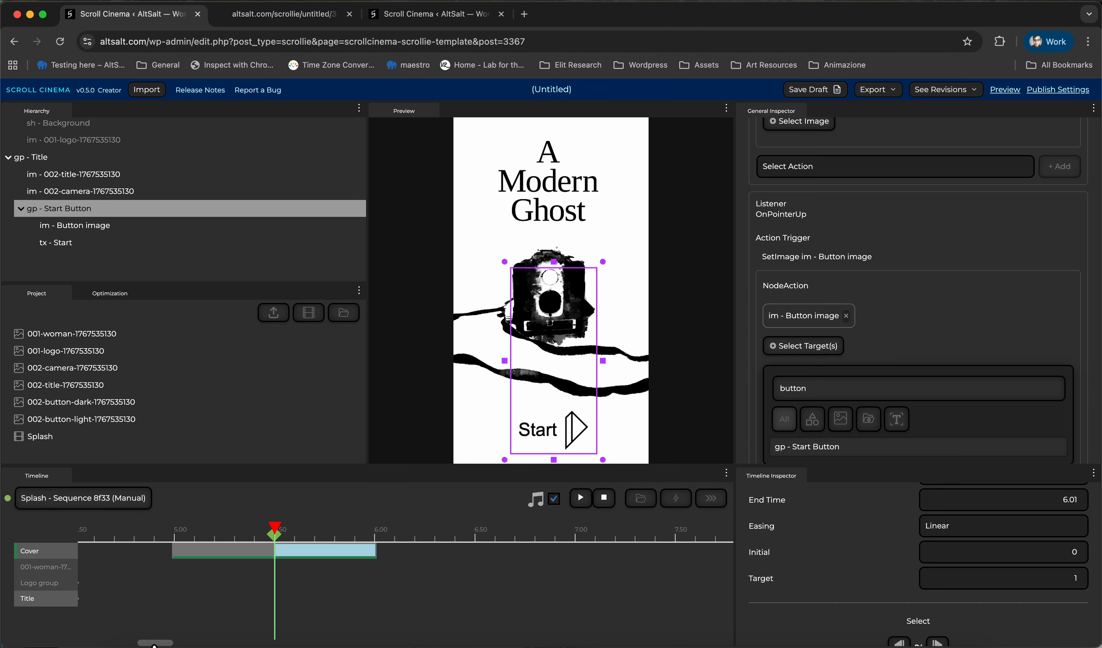
# Scrub through the Splash sequence from its start to the pause marker to check the autorun portion.
pyautogui.moveTo(153, 643); pyautogui.dragTo(74, 644)
pyautogui.scroll(-5, 127, 547)
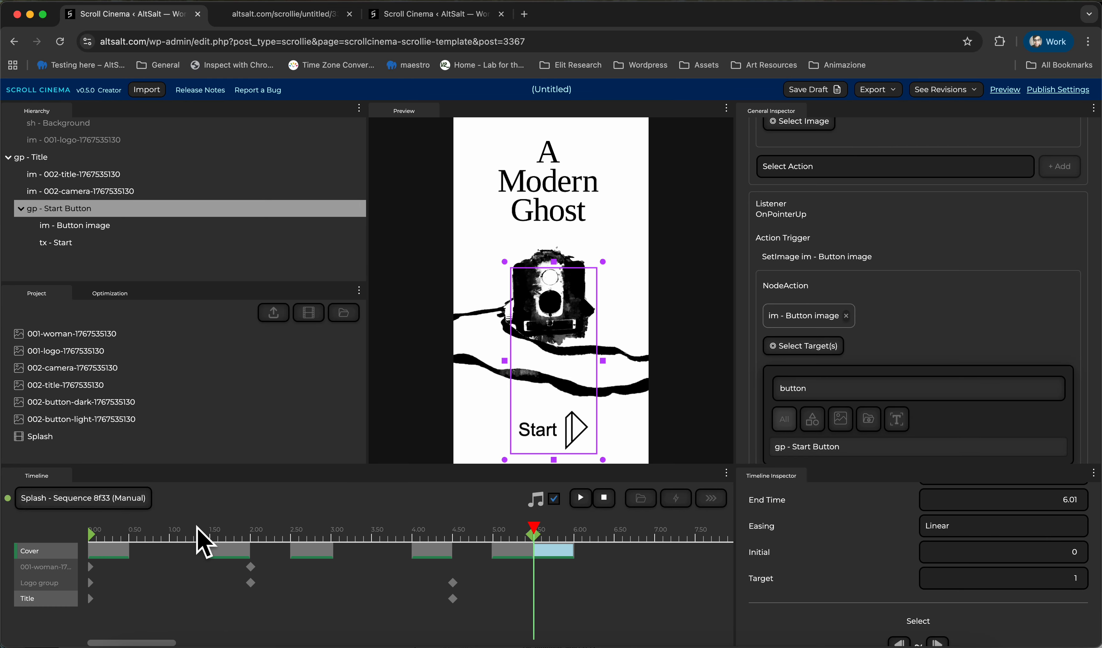
pyautogui.moveTo(101, 531); pyautogui.dragTo(533, 574)
pyautogui.scroll(-2, 860, 345)
# Review the Start Button group's OnPointerDown and OnPointerUp listeners and their SetImage actions.
pyautogui.scroll(7, 862, 347)
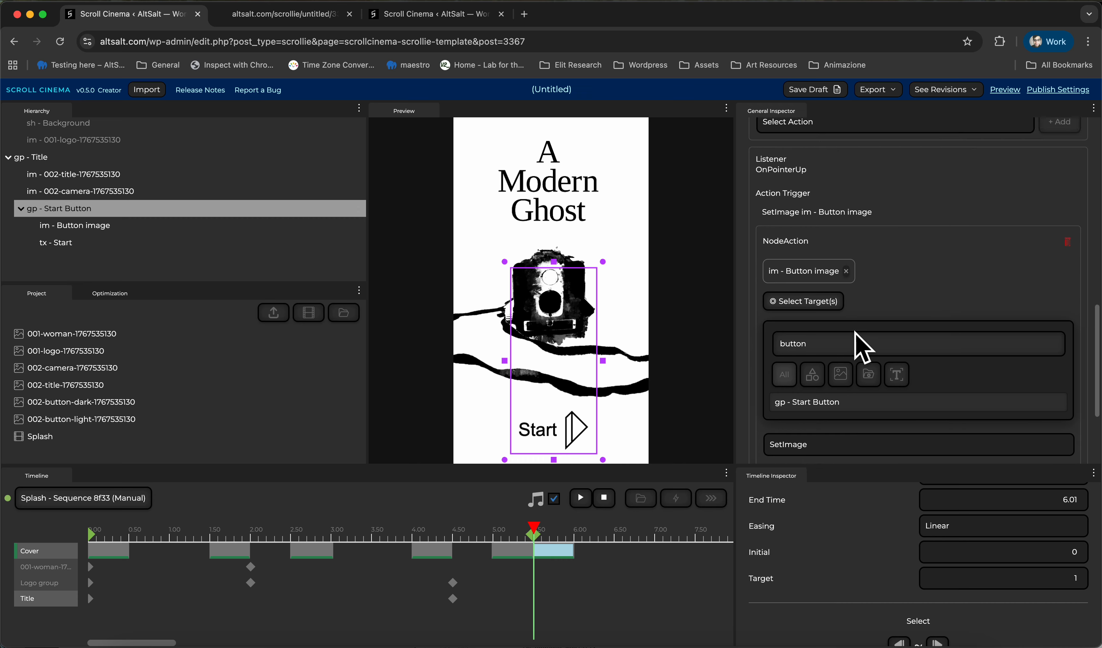
pyautogui.scroll(-15, 862, 364)
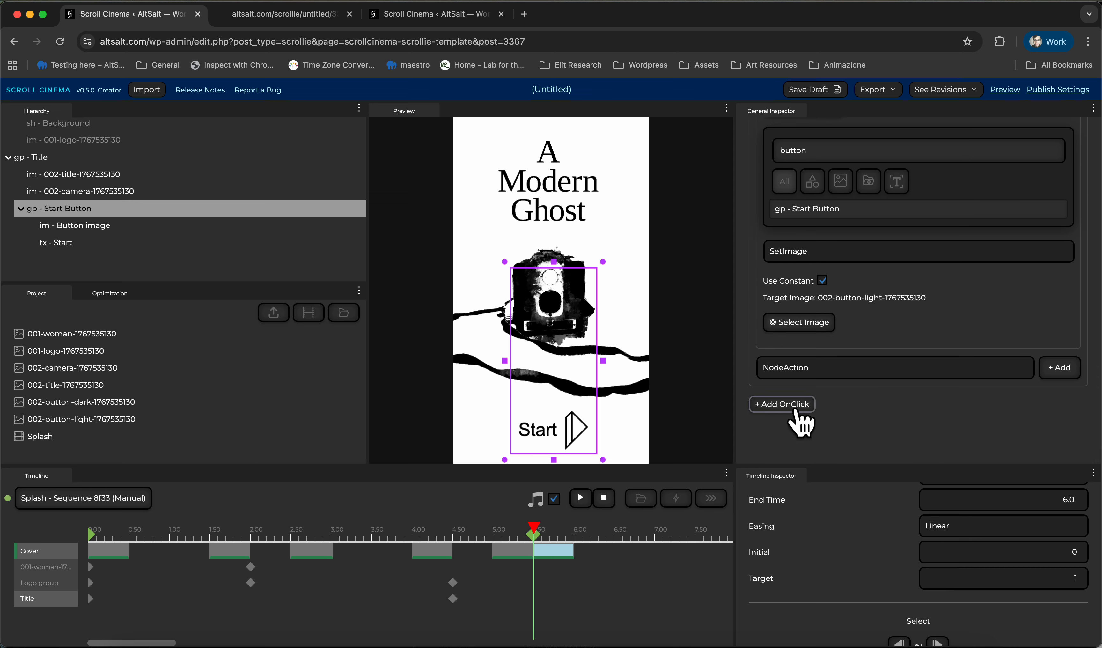
pyautogui.scroll(10, 814, 414)
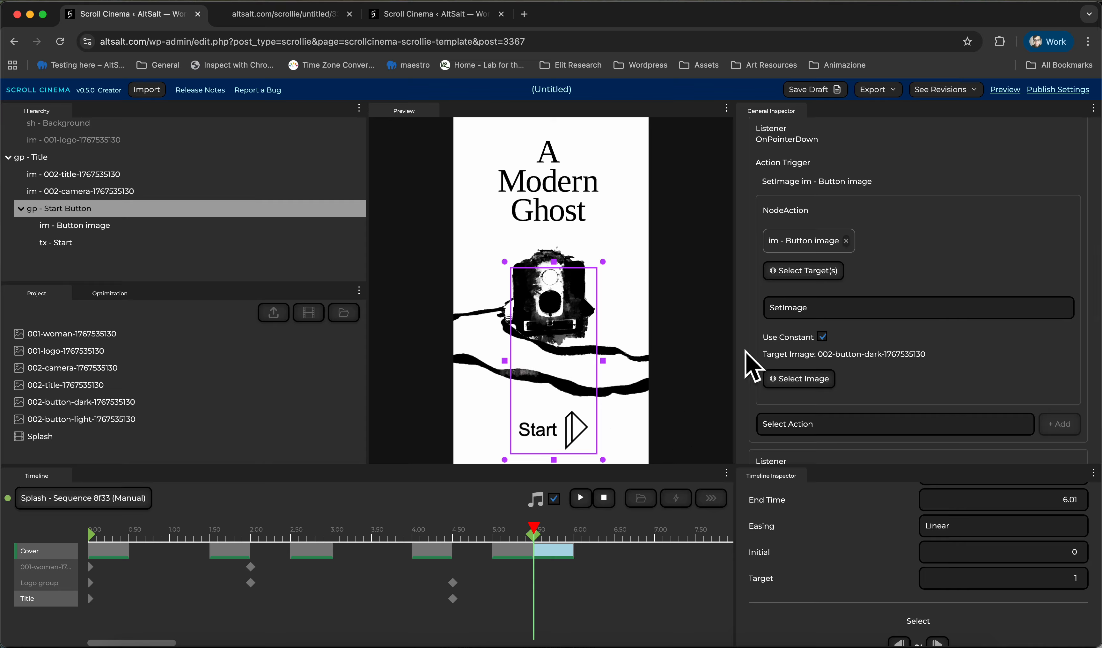
pyautogui.scroll(-10, 872, 402)
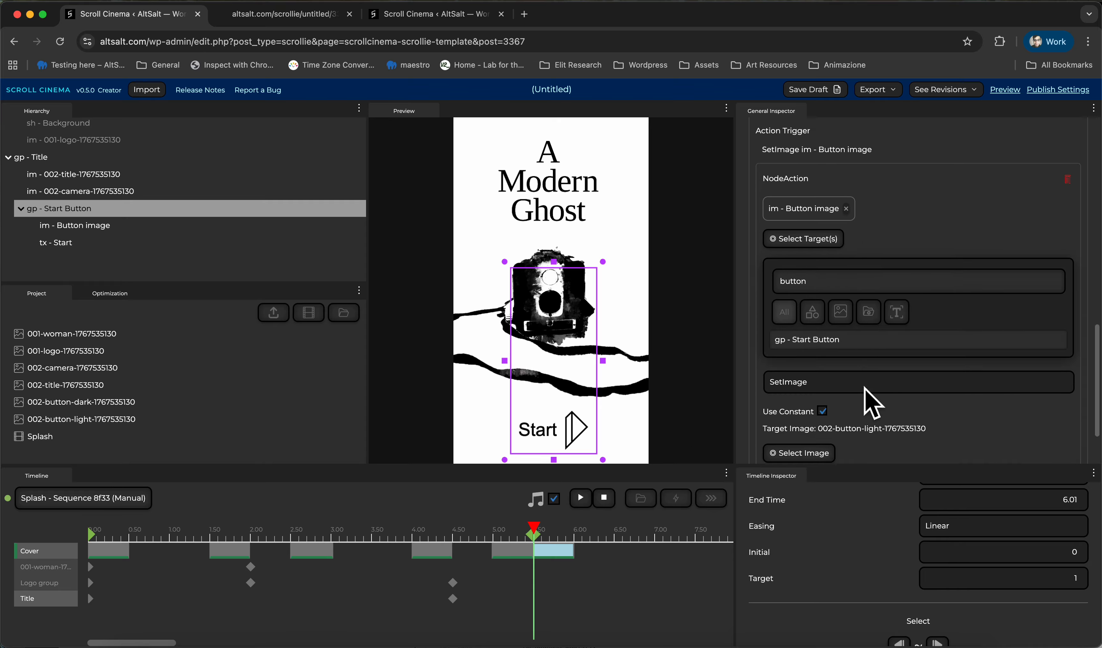
pyautogui.scroll(-3, 872, 403)
pyautogui.scroll(5, 872, 403)
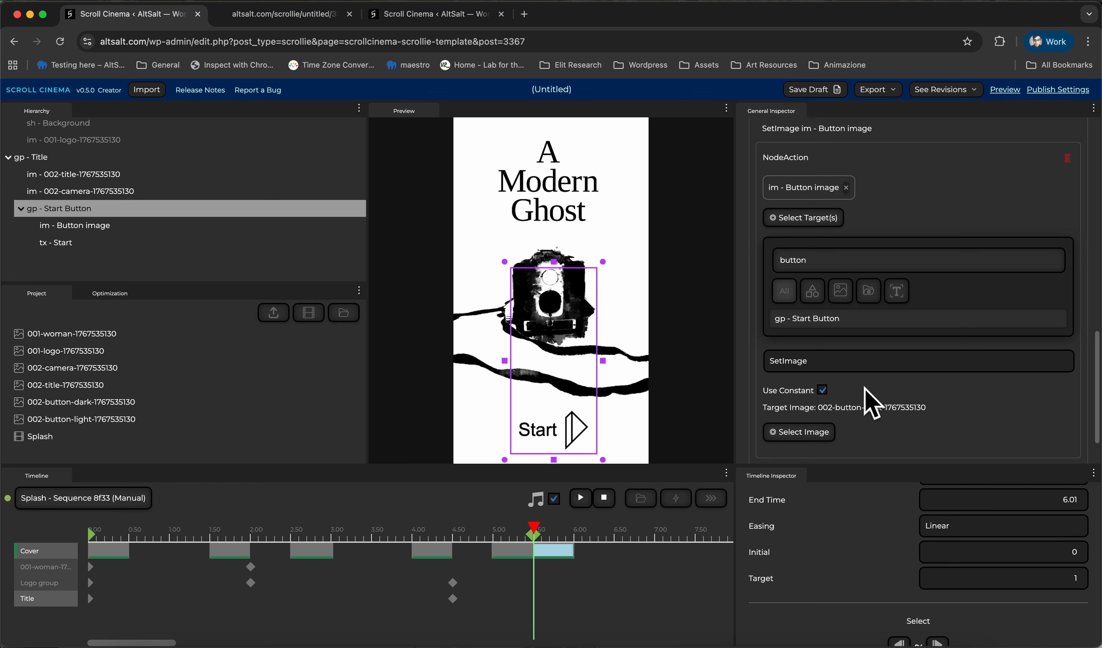
pyautogui.scroll(-3, 872, 403)
pyautogui.scroll(10, 849, 411)
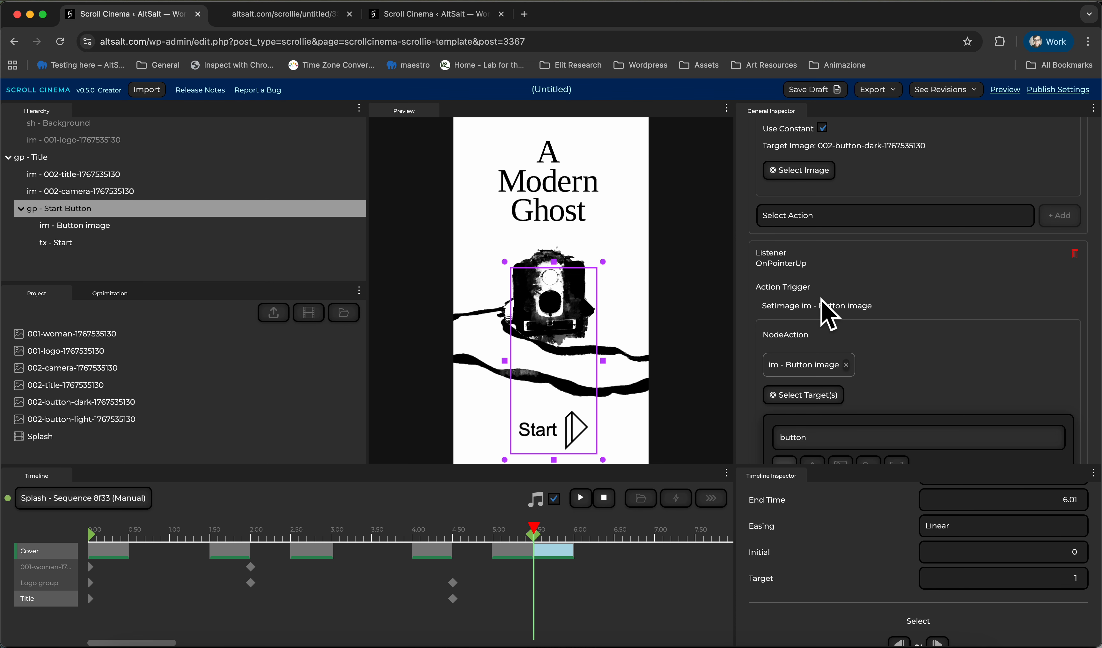
pyautogui.scroll(-6, 827, 312)
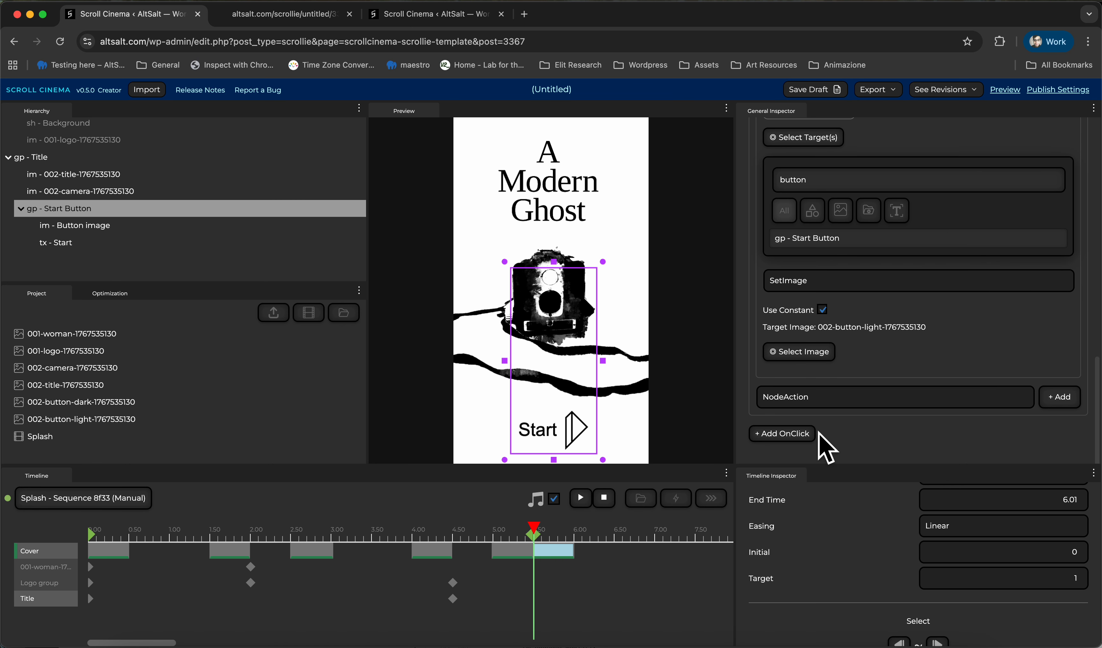
# Add a ReelAction to the Start Button's OnPointerUp listener and select the Splash reel as its target.
pyautogui.scroll(-1, 824, 447)
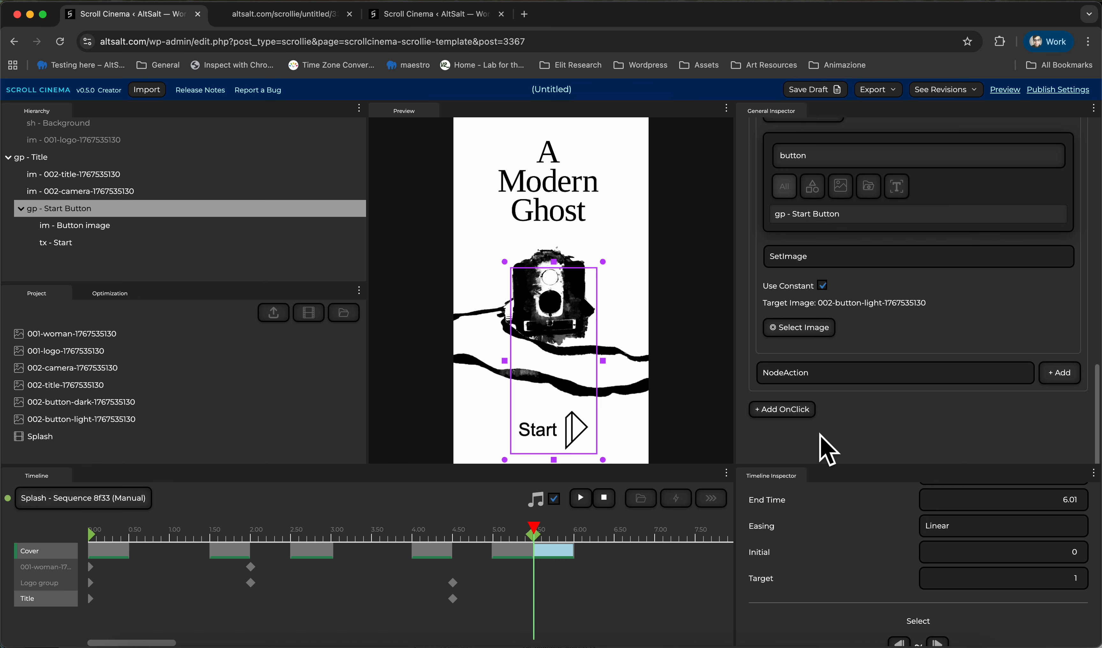
pyautogui.click(826, 369)
pyautogui.click(828, 401)
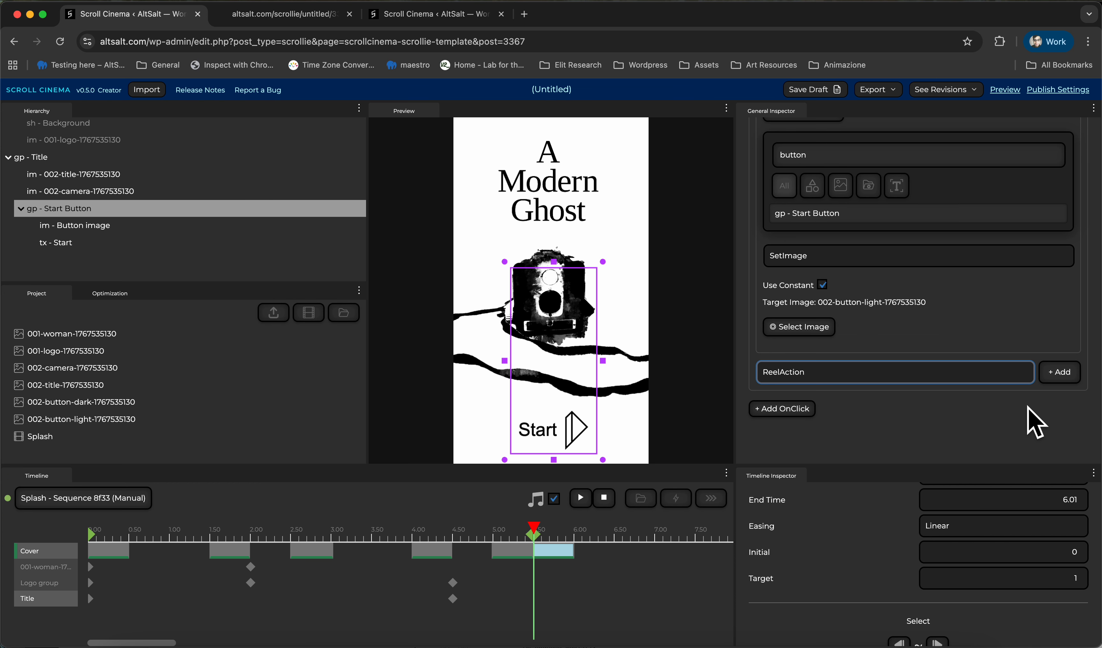
pyautogui.click(1058, 374)
pyautogui.scroll(-1, 858, 384)
pyautogui.scroll(-4, 860, 383)
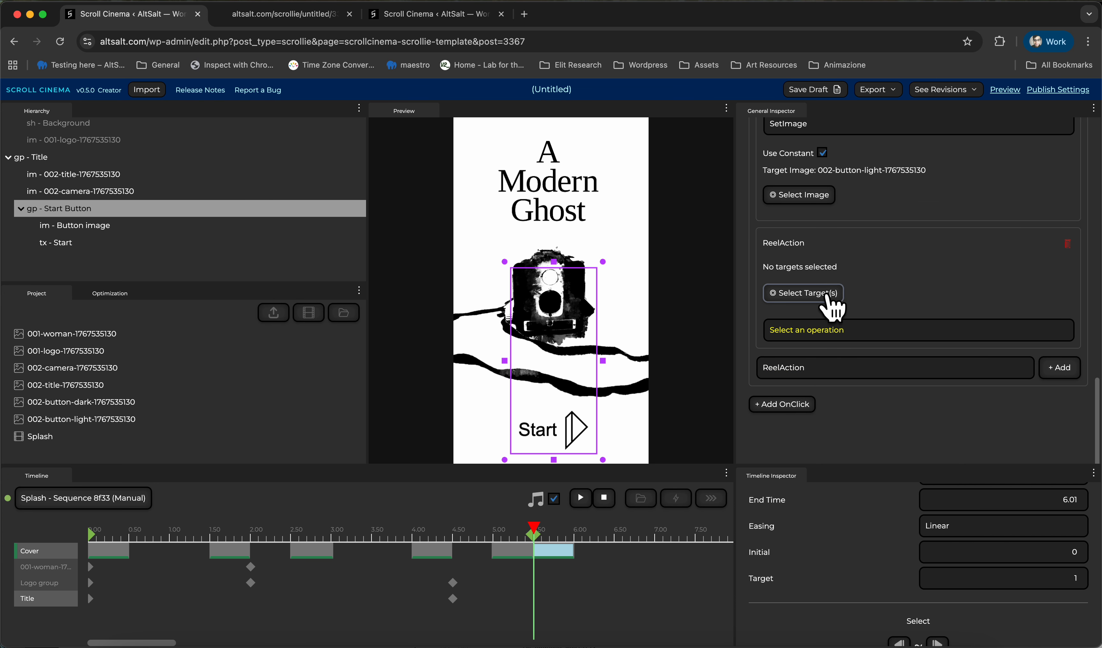
pyautogui.click(823, 290)
pyautogui.click(822, 364)
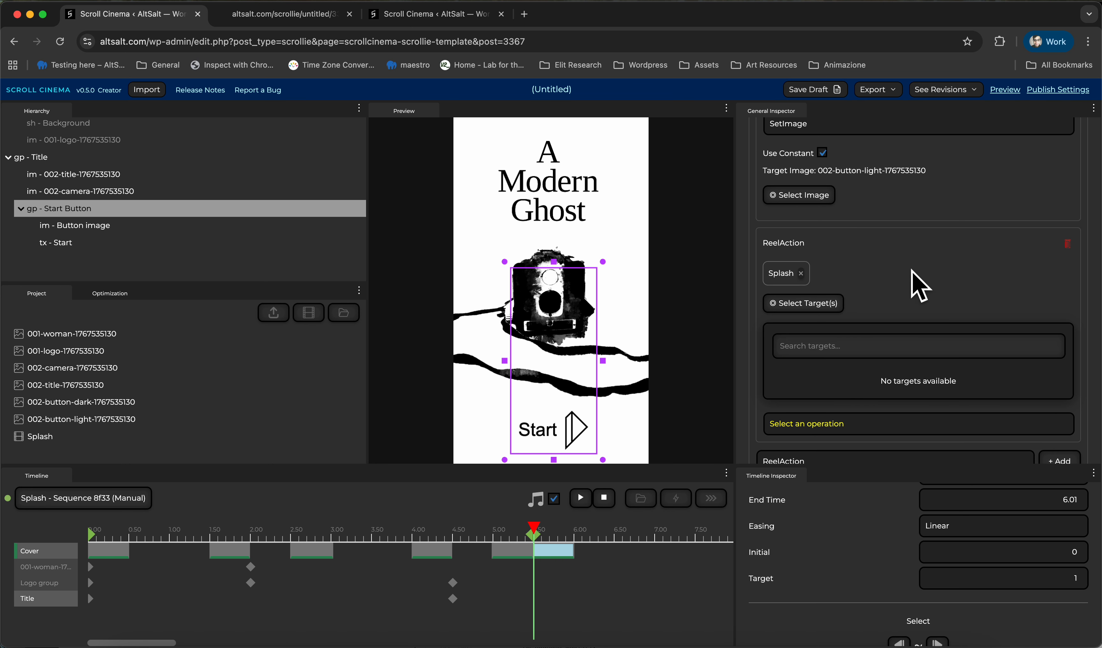
# Set the Splash ReelAction's operation to Play, close its target picker, and save the draft.
pyautogui.scroll(-2, 912, 271)
pyautogui.click(874, 331)
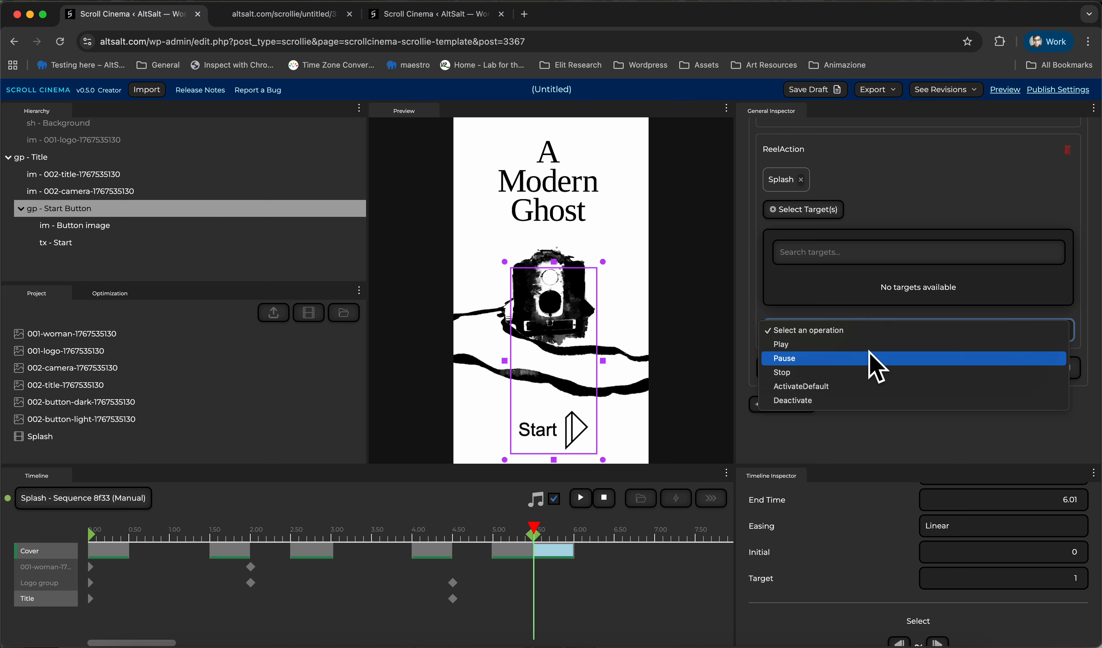
pyautogui.click(875, 345)
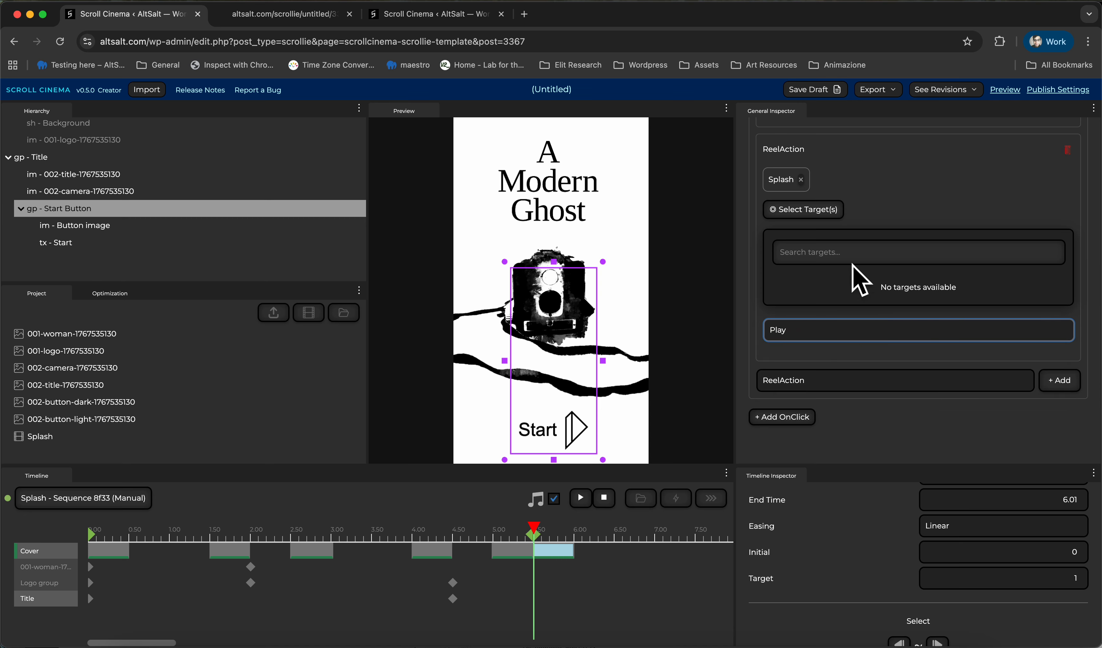
pyautogui.click(839, 214)
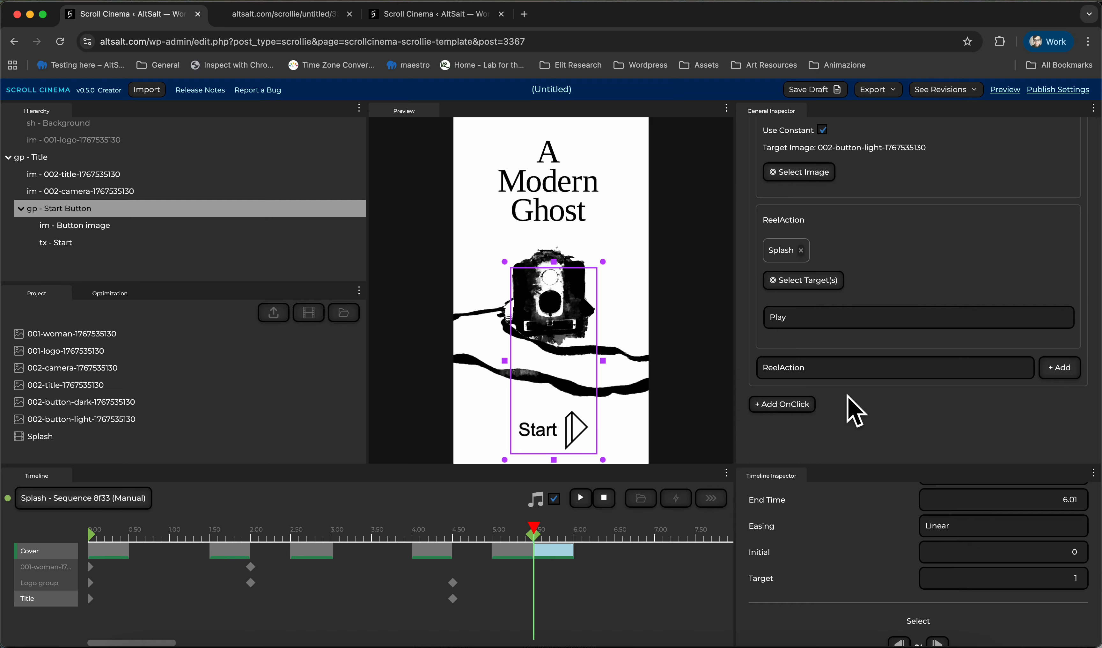
pyautogui.click(828, 94)
# Reload the scrollie preview page, test the Start button on the title screen, and return to the Scroll Cinema editor.
pyautogui.click(319, 18)
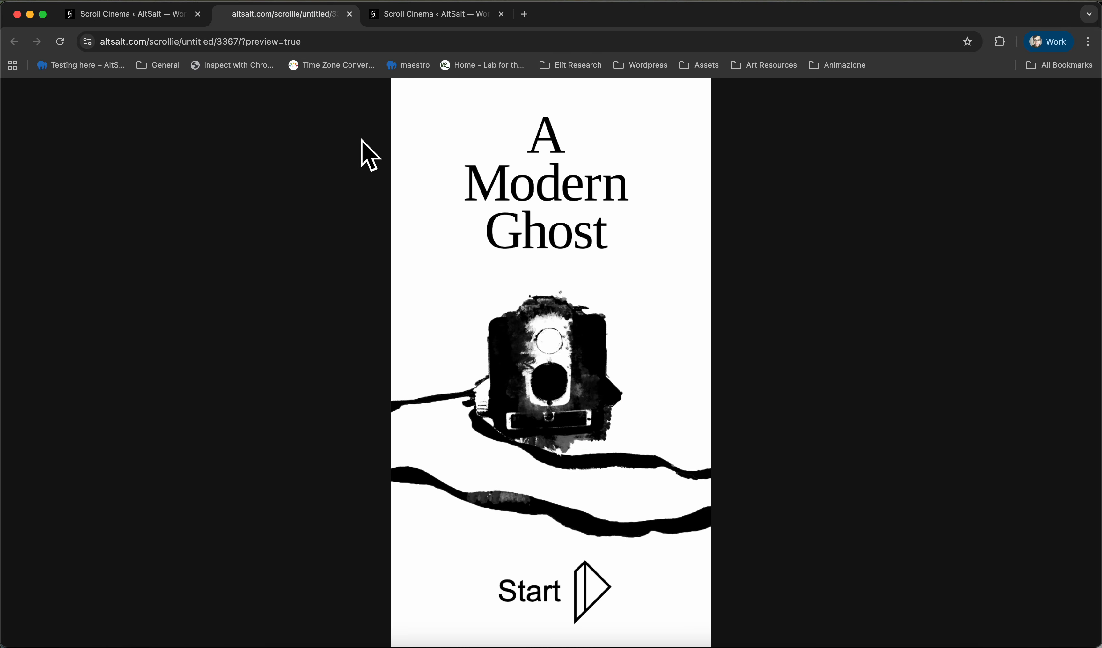
pyautogui.press('super+r')
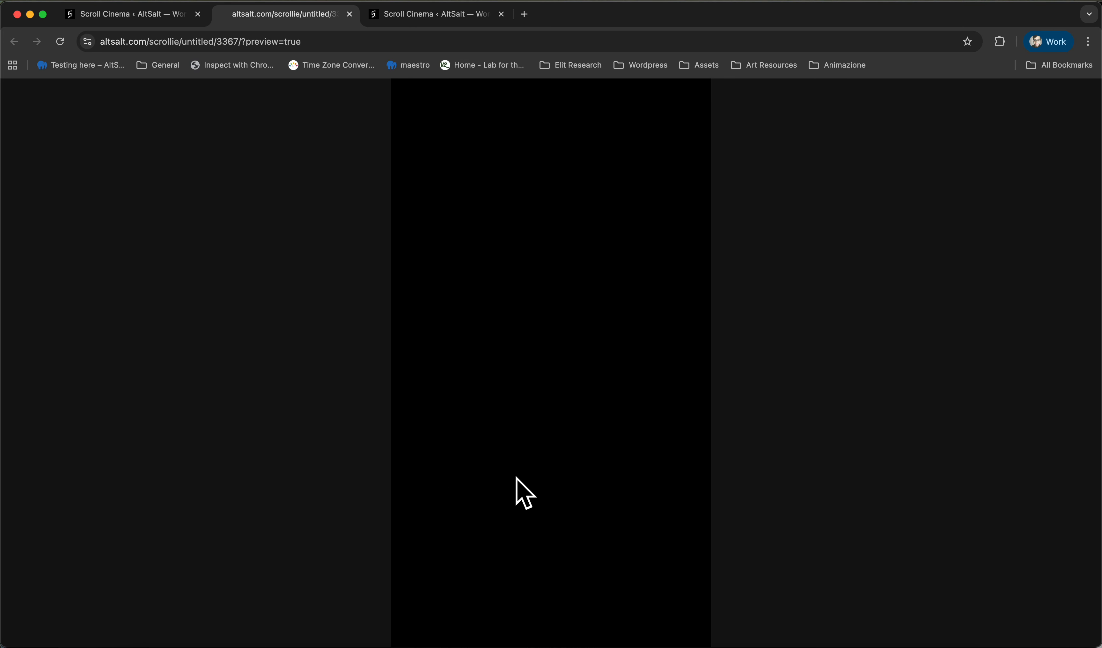
pyautogui.click(578, 601)
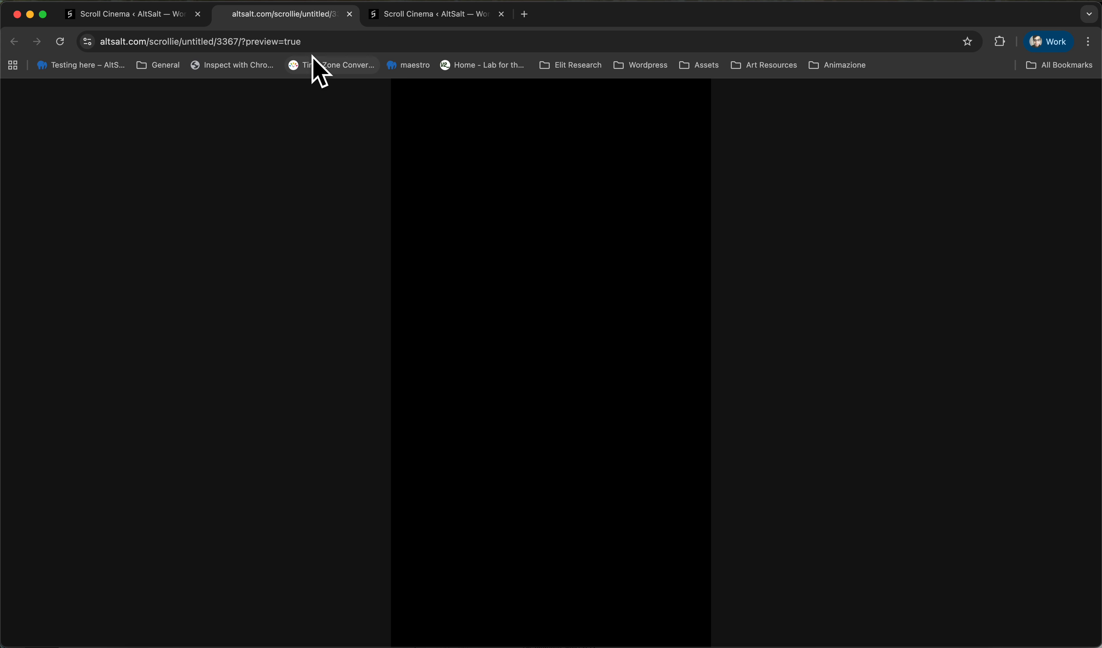
pyautogui.click(174, 18)
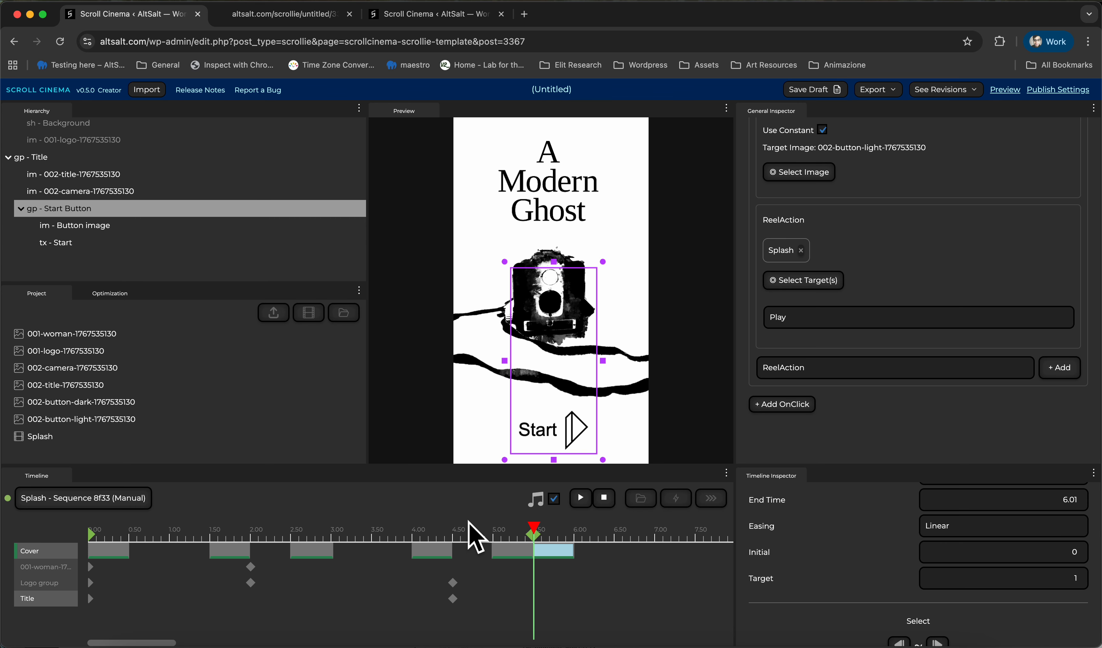
pyautogui.moveTo(472, 535); pyautogui.dragTo(534, 558)
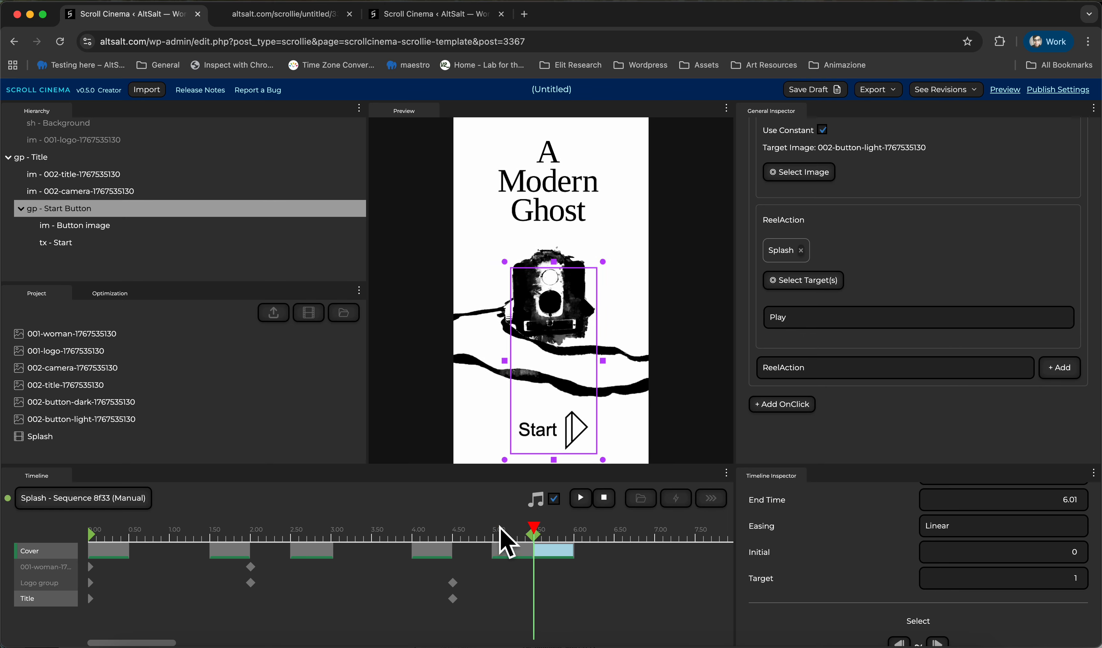